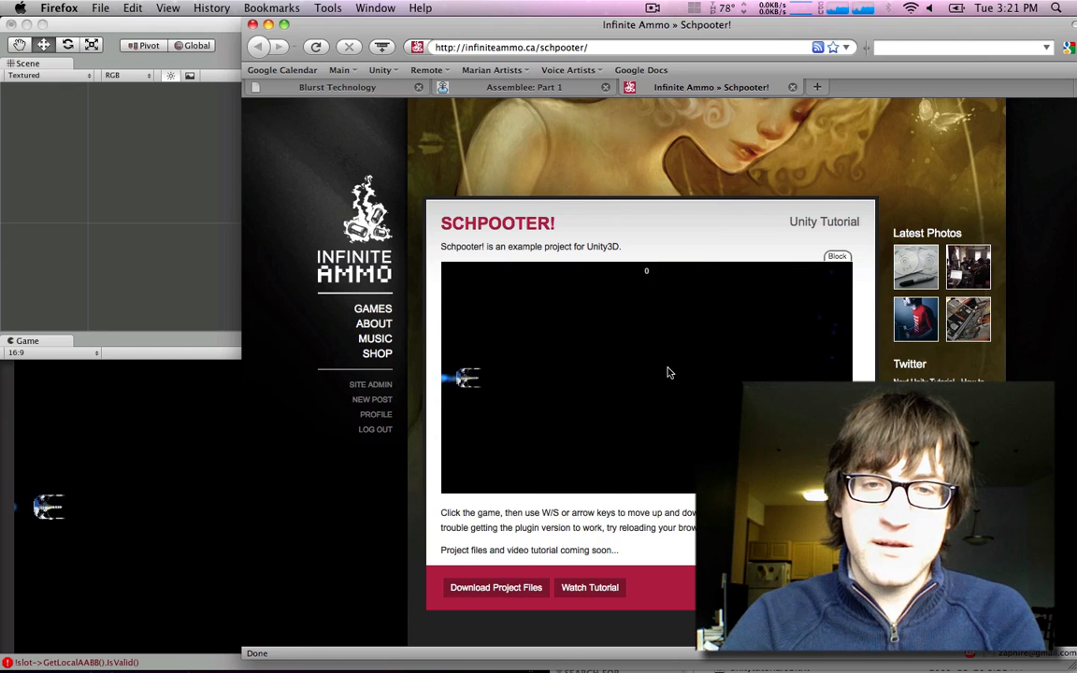
# Play the Schpooter! web demo, steering the ship up and down while shooting at the enemy ships.
pyautogui.press('s')
pyautogui.press('w')
pyautogui.press('s')
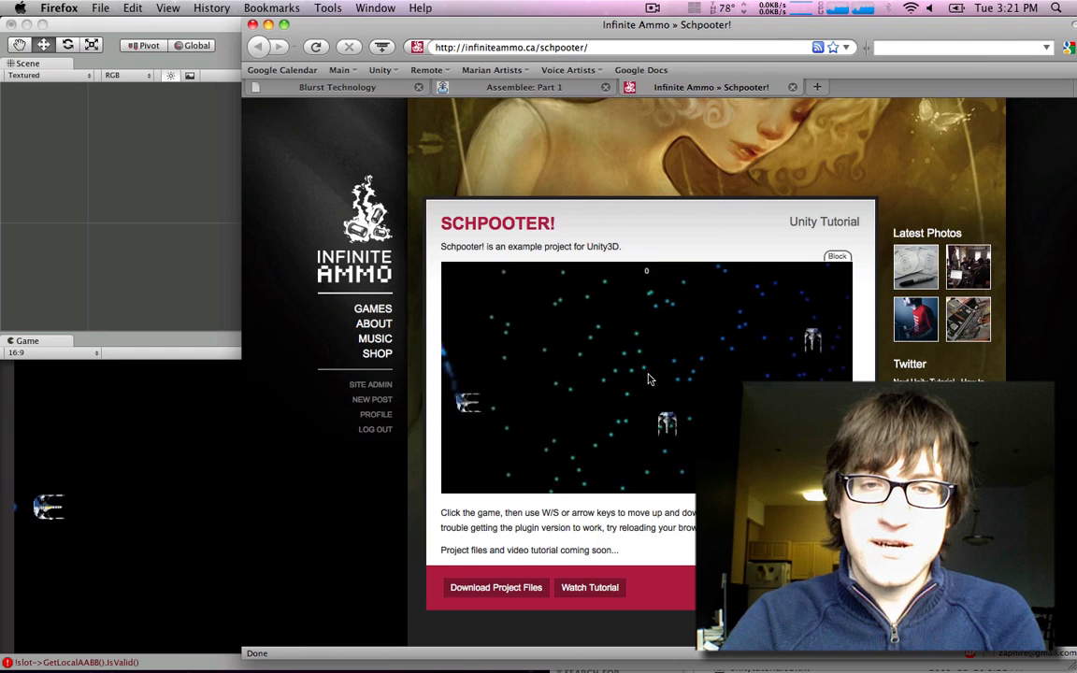
pyautogui.press('w')
pyautogui.press('space')
pyautogui.press('space')
pyautogui.press('space')
pyautogui.press('s')
pyautogui.press('space')
pyautogui.press('space')
pyautogui.press('w')
pyautogui.press('space')
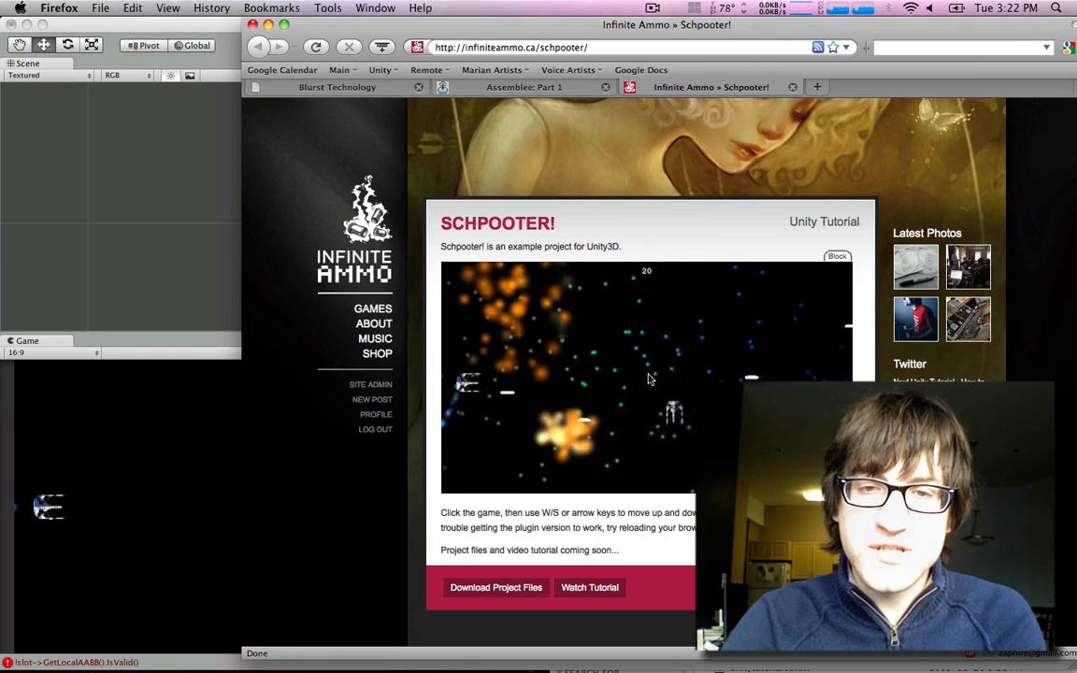
pyautogui.press('space')
pyautogui.press('space')
pyautogui.press('s')
pyautogui.press('space')
pyautogui.press('space')
pyautogui.press('space')
pyautogui.press('space')
pyautogui.press('w')
pyautogui.press('space')
pyautogui.press('space')
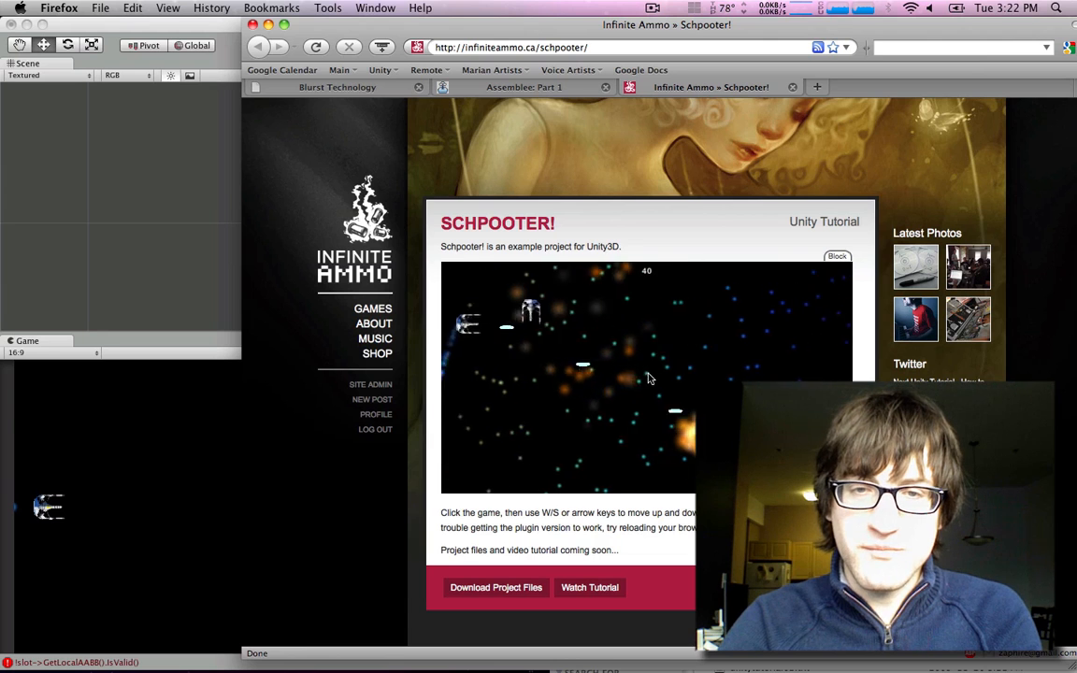
pyautogui.press('s')
pyautogui.press('space')
pyautogui.press('space')
pyautogui.press('space')
pyautogui.press('space')
pyautogui.press('space')
pyautogui.press('w')
pyautogui.press('space')
pyautogui.press('space')
pyautogui.press('space')
pyautogui.press('s')
pyautogui.press('space')
pyautogui.press('space')
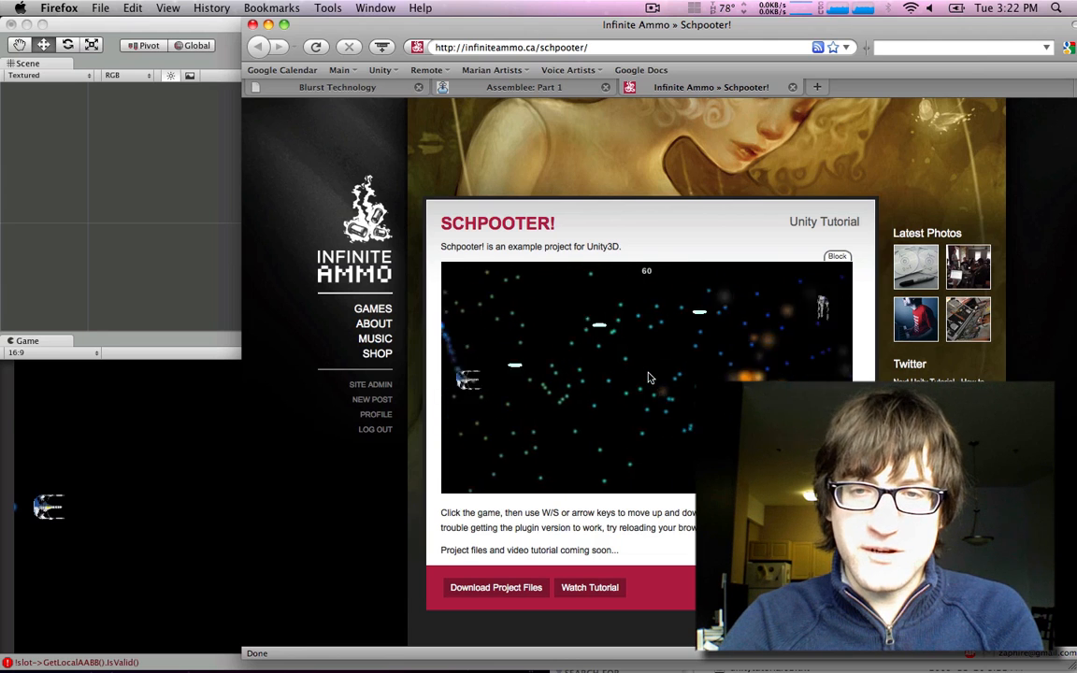
pyautogui.press('space')
pyautogui.press('space')
pyautogui.press('w')
pyautogui.press('space')
pyautogui.press('space')
pyautogui.press('space')
pyautogui.press('s')
pyautogui.press('space')
pyautogui.press('space')
pyautogui.press('space')
pyautogui.press('space')
pyautogui.press('w')
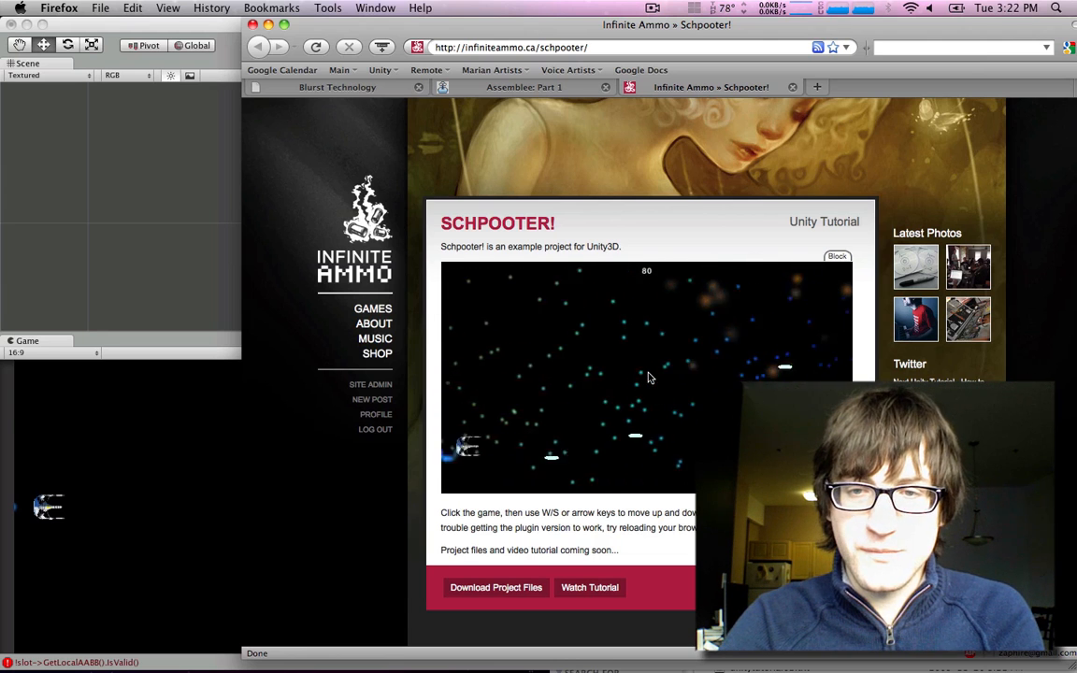
pyautogui.press('space')
pyautogui.press('space')
pyautogui.press('space')
pyautogui.press('space')
pyautogui.press('space')
pyautogui.press('s')
pyautogui.press('space')
pyautogui.press('space')
pyautogui.press('space')
pyautogui.press('space')
pyautogui.press('w')
pyautogui.press('space')
pyautogui.press('space')
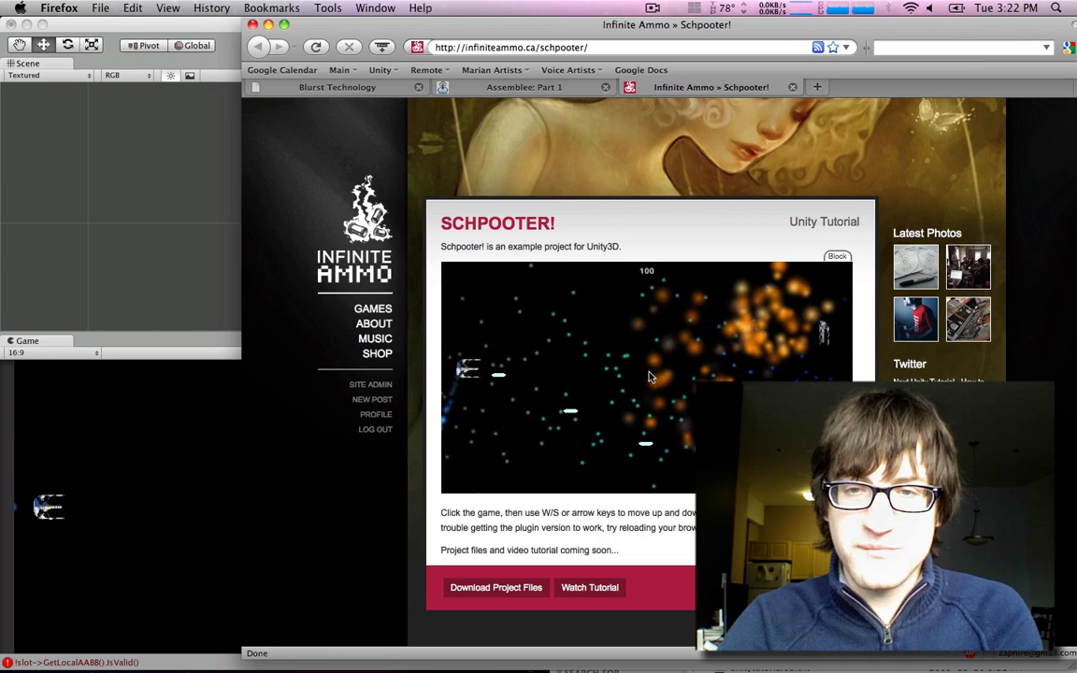
pyautogui.press('s')
pyautogui.press('space')
pyautogui.press('space')
pyautogui.press('w')
pyautogui.press('space')
pyautogui.press('space')
pyautogui.press('space')
pyautogui.press('space')
pyautogui.press('s')
pyautogui.press('space')
pyautogui.press('space')
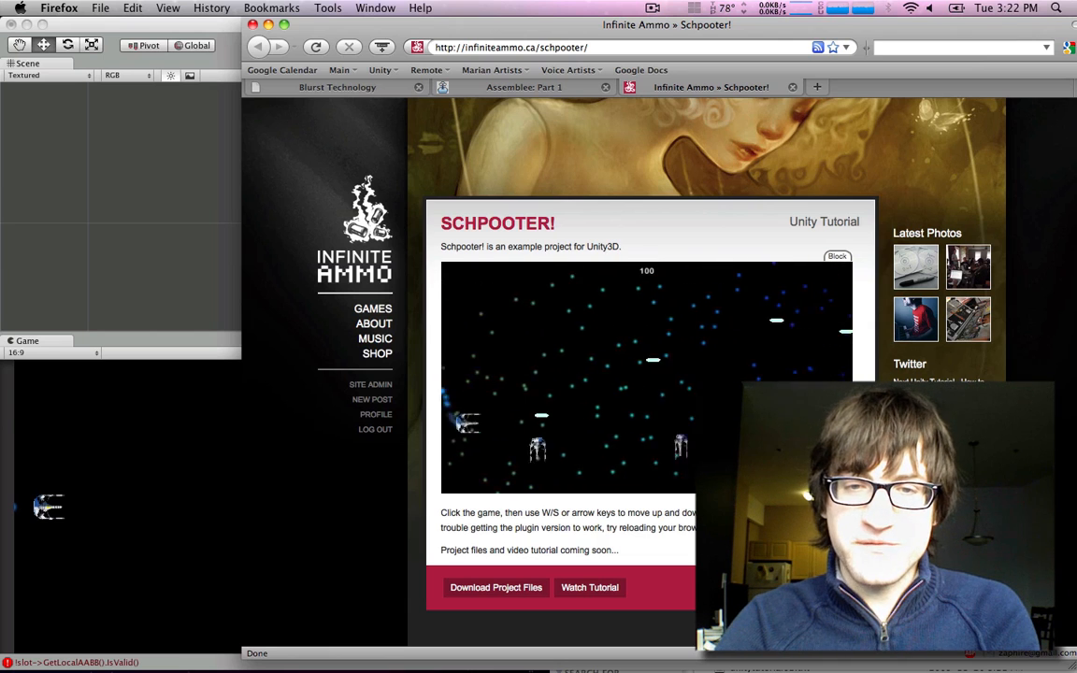
pyautogui.press('w')
pyautogui.press('space')
pyautogui.press('space')
pyautogui.press('space')
pyautogui.press('space')
pyautogui.press('s')
pyautogui.press('space')
pyautogui.press('space')
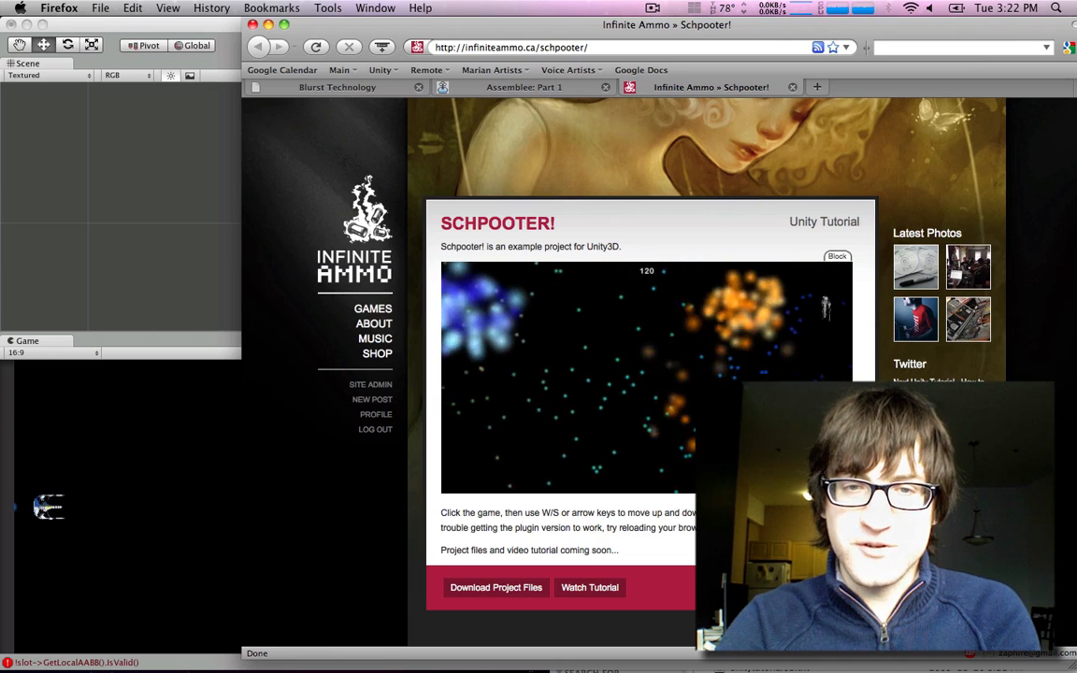
# Close the Schpooter! web page and switch to the Schpooter project in Unity.
pyautogui.scroll(-3, 597, 419)
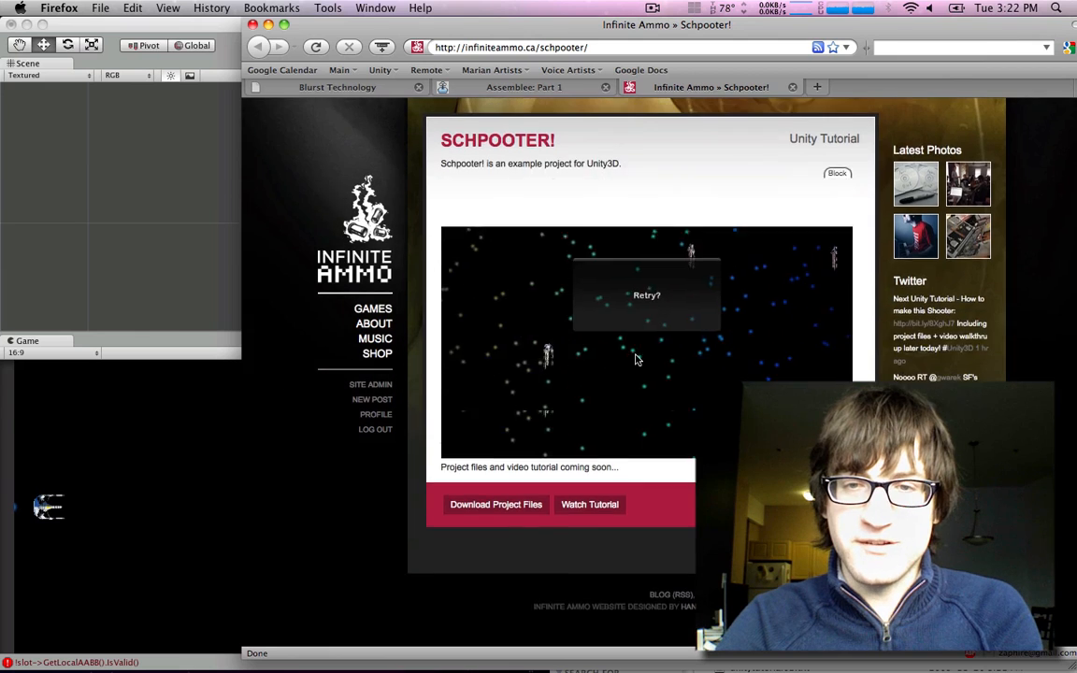
pyautogui.scroll(5, 597, 419)
pyautogui.click(792, 87)
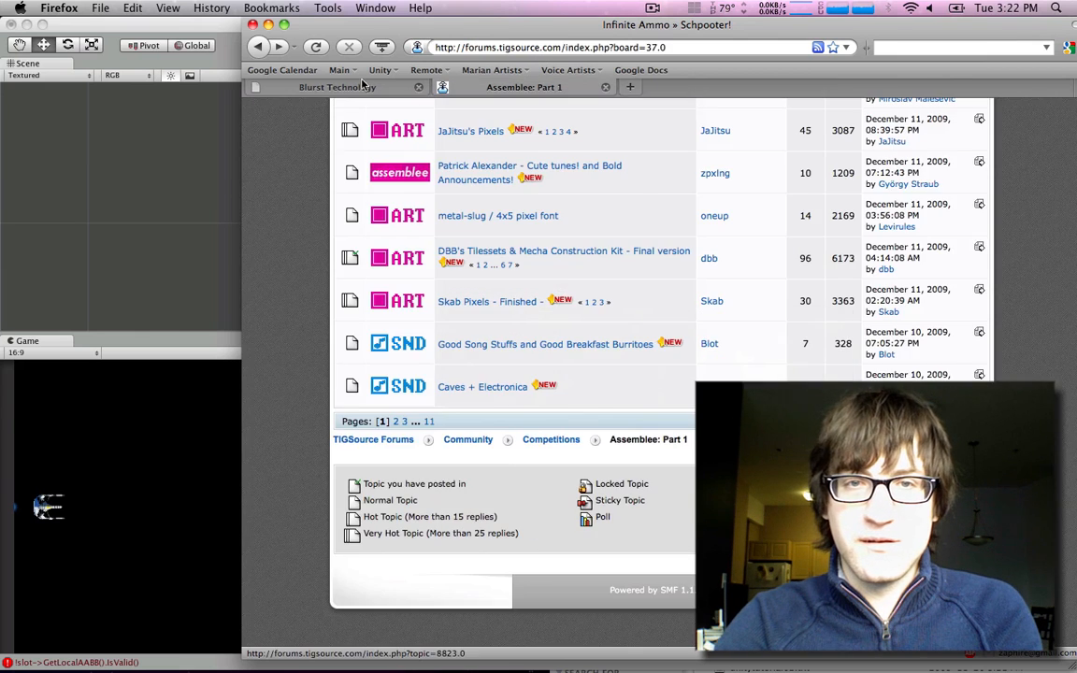
pyautogui.click(336, 87)
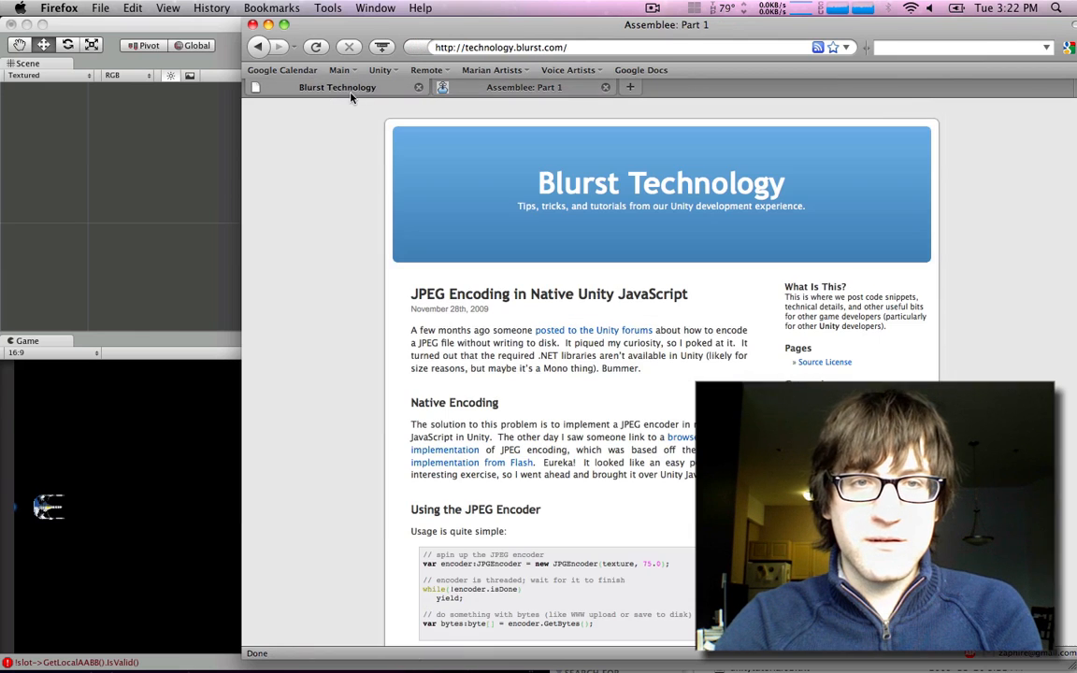
pyautogui.click(117, 248)
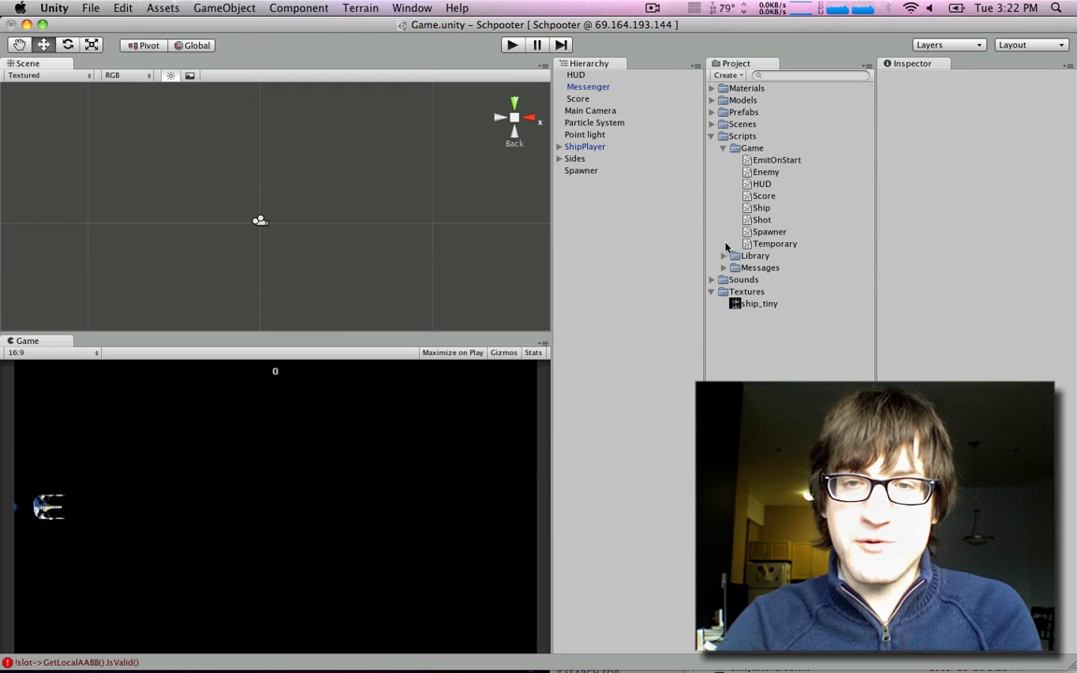
# Inspect the enemyship material and collapse all of the project's asset folders.
pyautogui.click(712, 136)
pyautogui.click(711, 88)
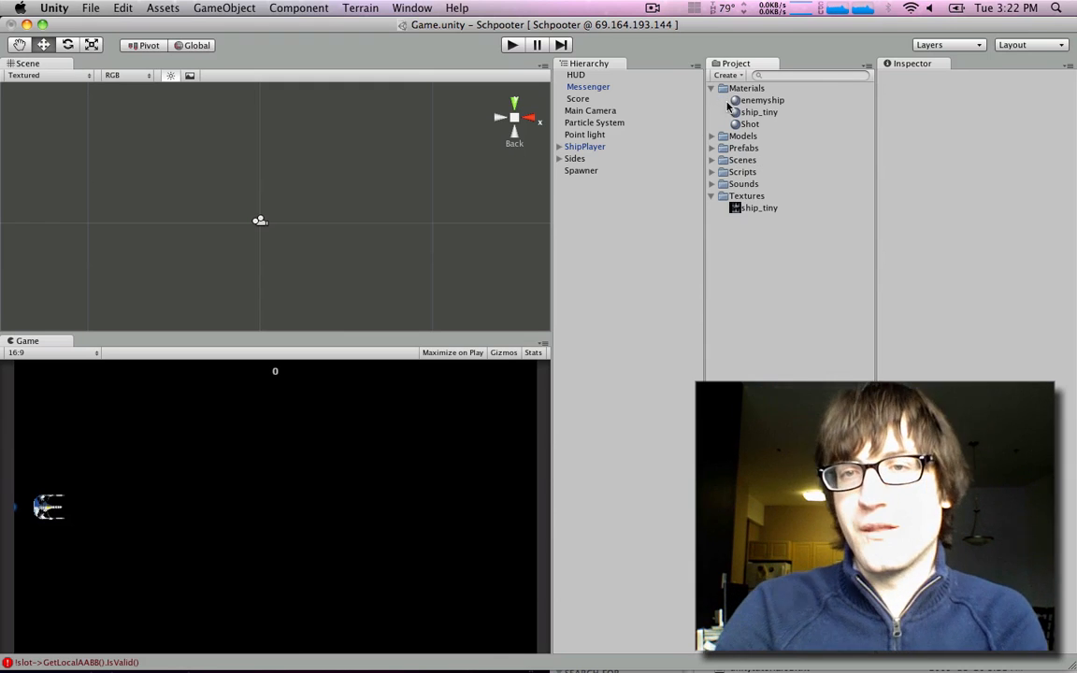
pyautogui.click(718, 100)
pyautogui.click(711, 87)
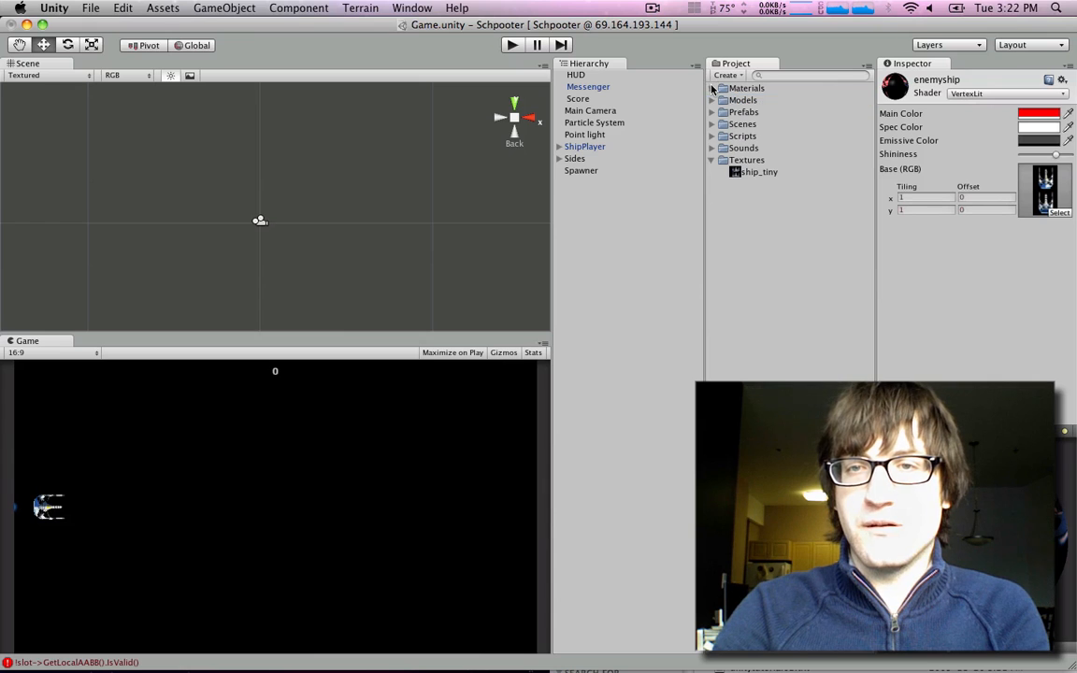
pyautogui.click(742, 89)
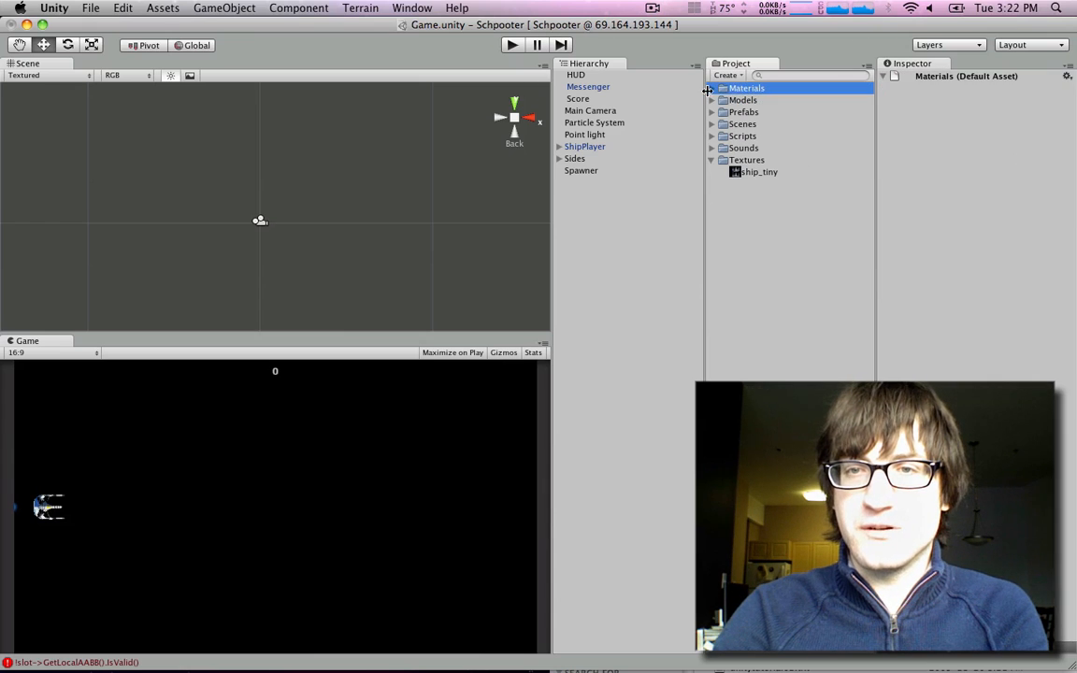
pyautogui.click(711, 88)
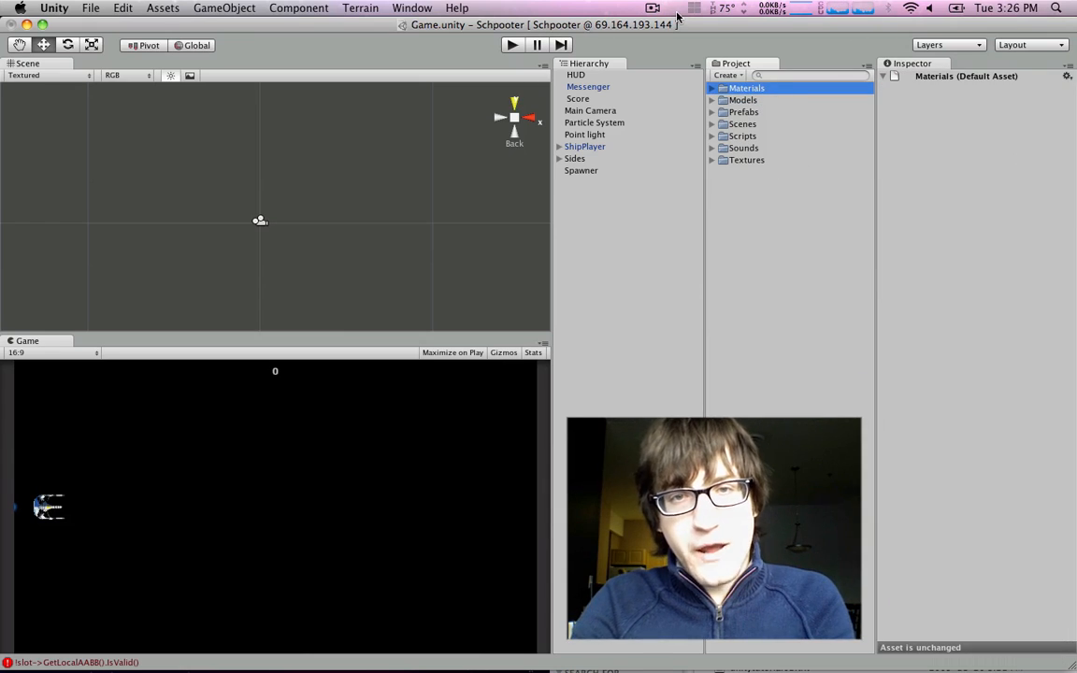
# Expand the Materials folder and show the enemyship material's properties.
pyautogui.click(700, 110)
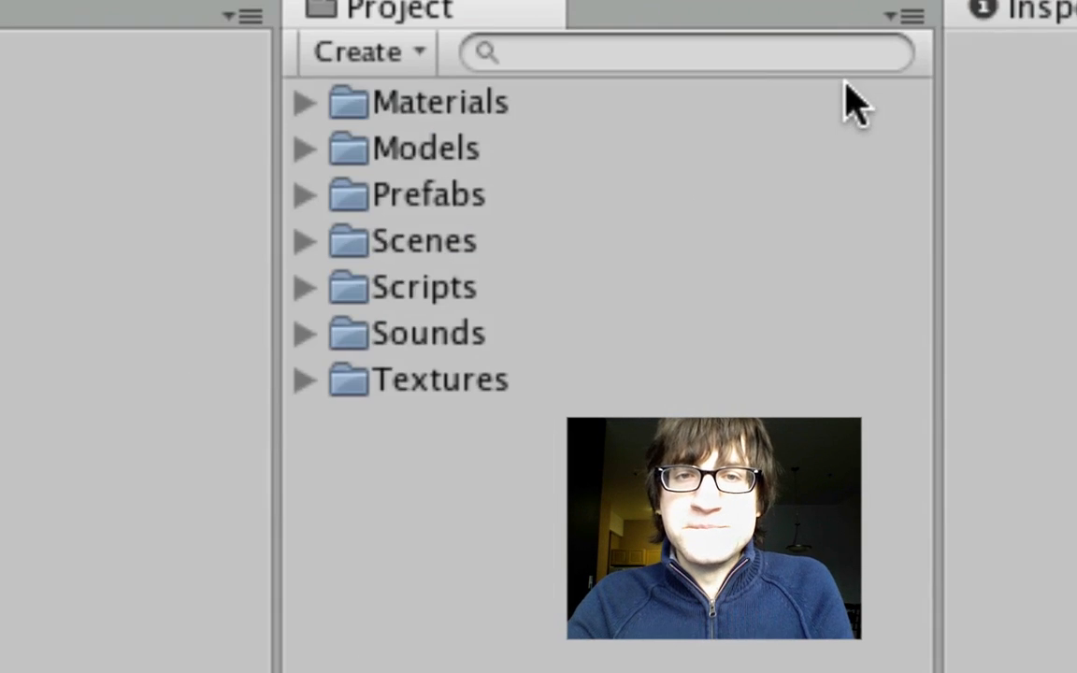
pyautogui.click(819, 91)
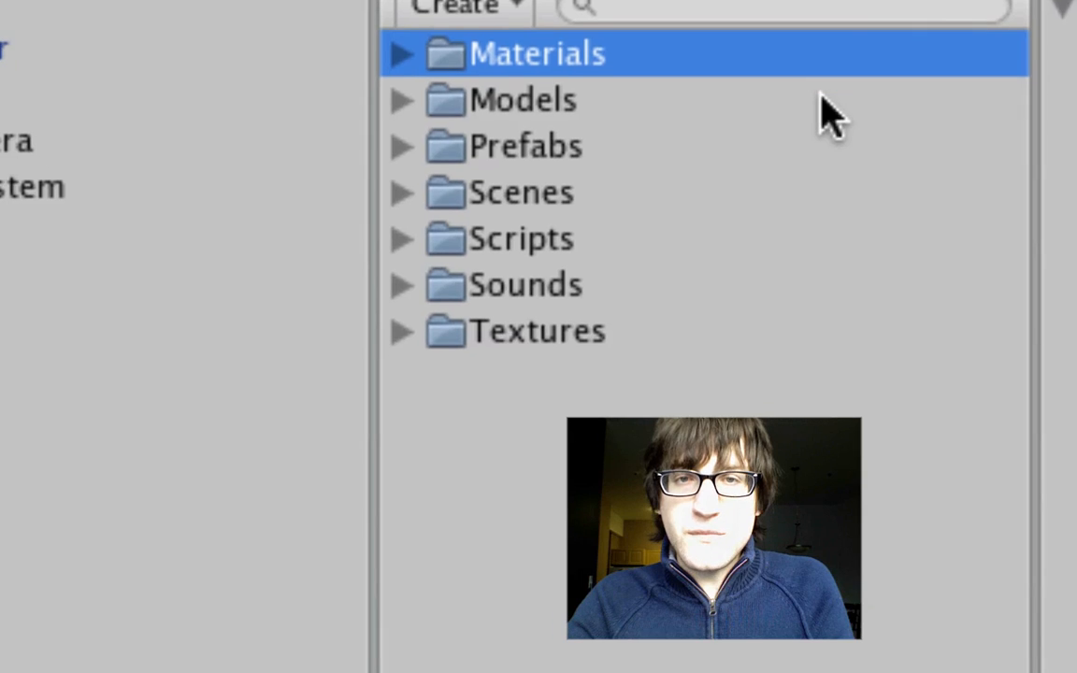
pyautogui.click(826, 105)
pyautogui.click(851, 60)
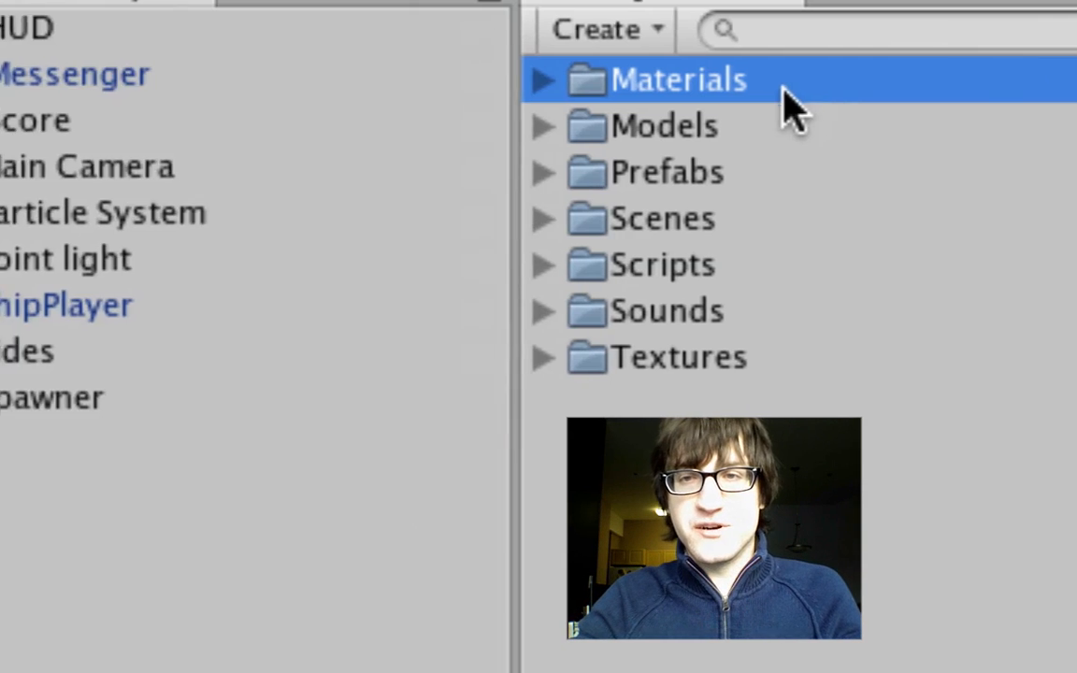
pyautogui.click(362, 83)
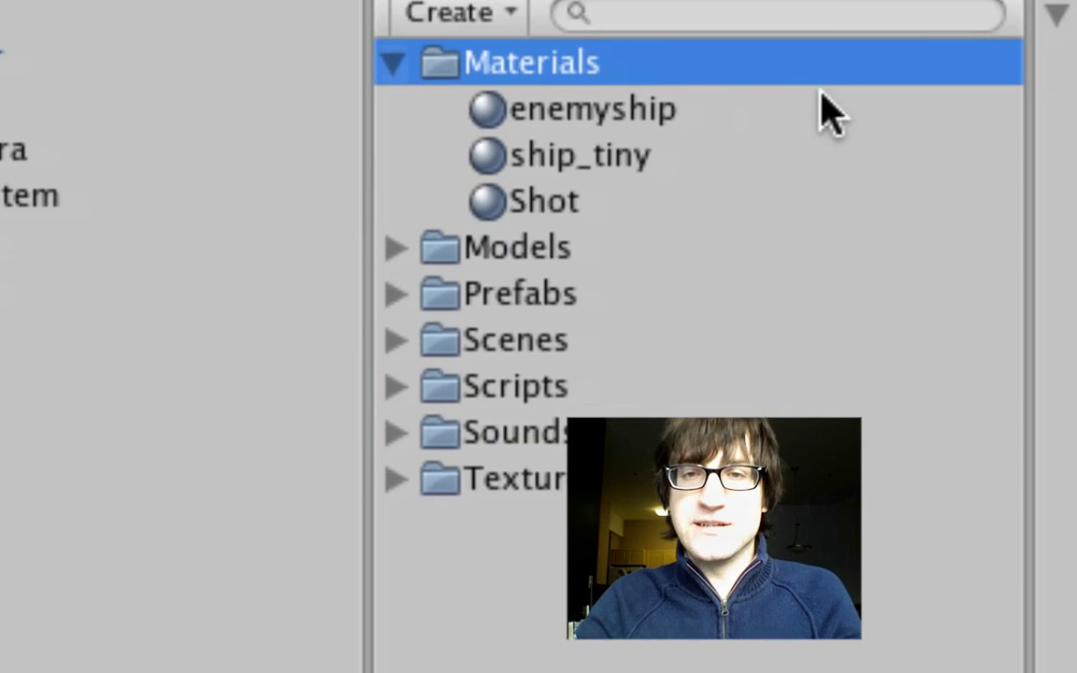
pyautogui.click(822, 93)
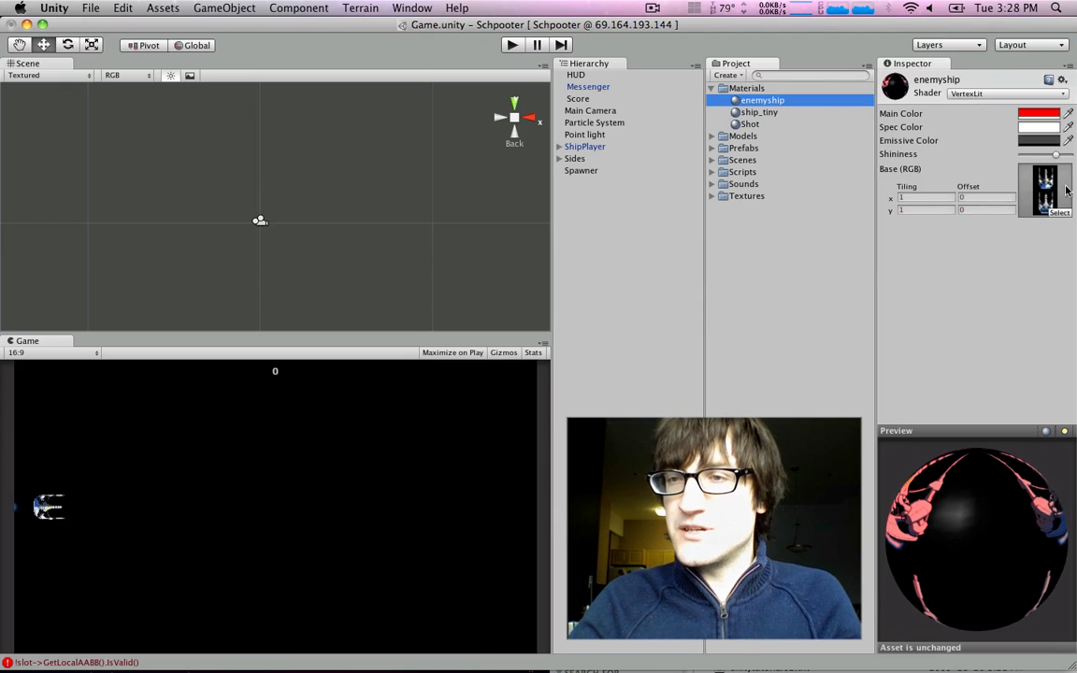
# Check the enemyship material's main color and locate its base texture, ship_tiny, among the project assets.
pyautogui.click(1038, 114)
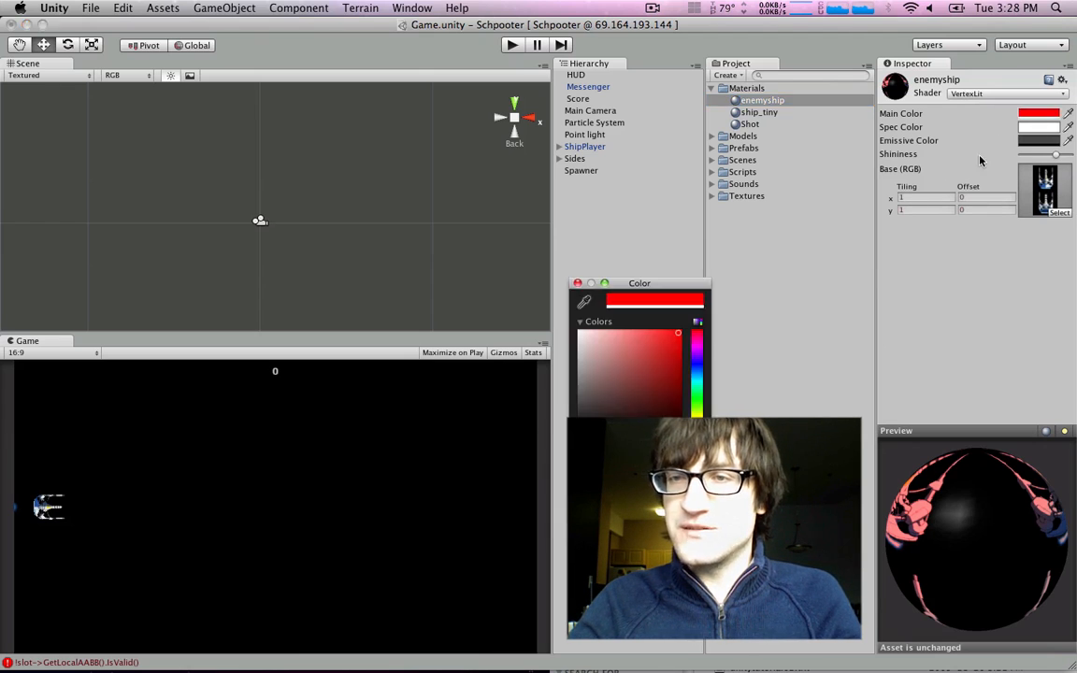
pyautogui.click(578, 284)
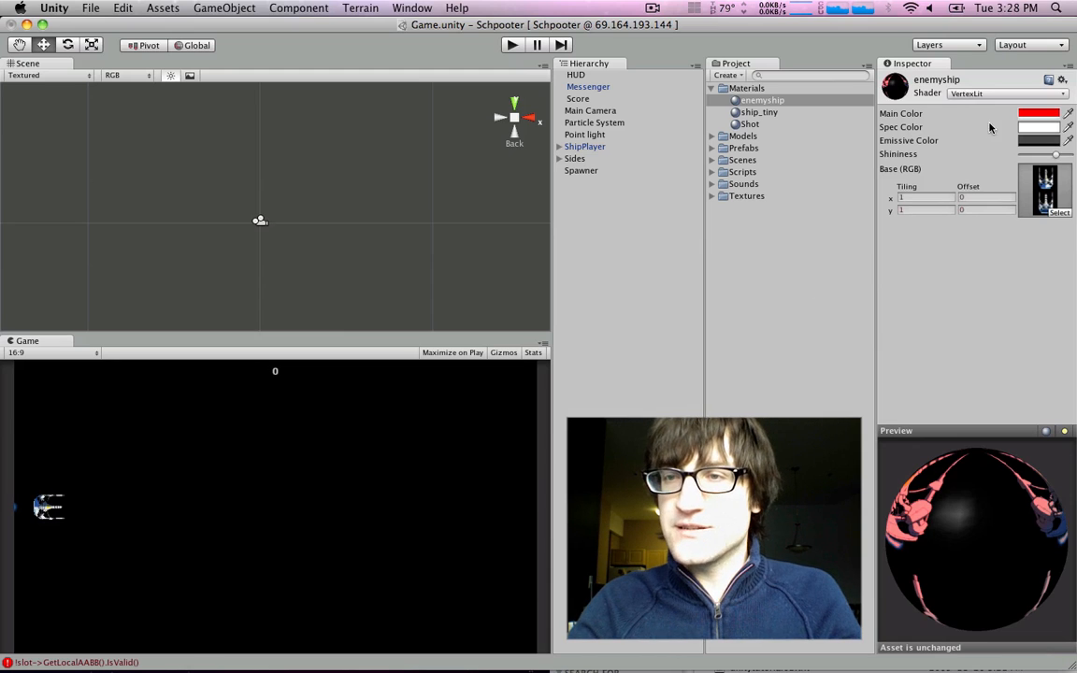
pyautogui.click(1052, 215)
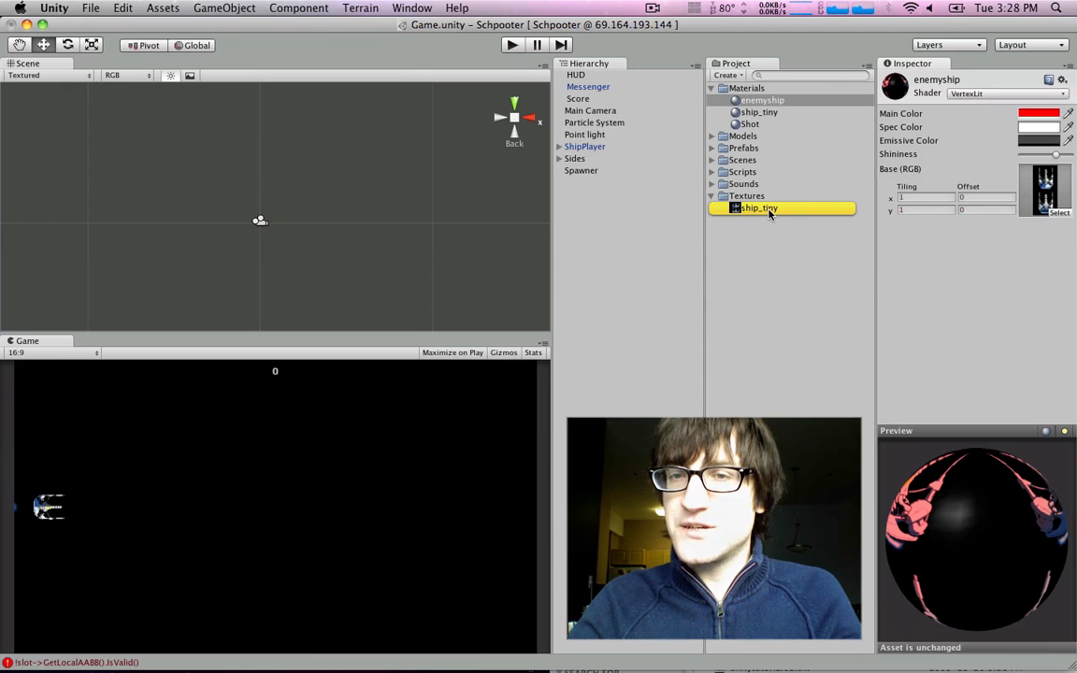
pyautogui.click(769, 214)
pyautogui.click(722, 99)
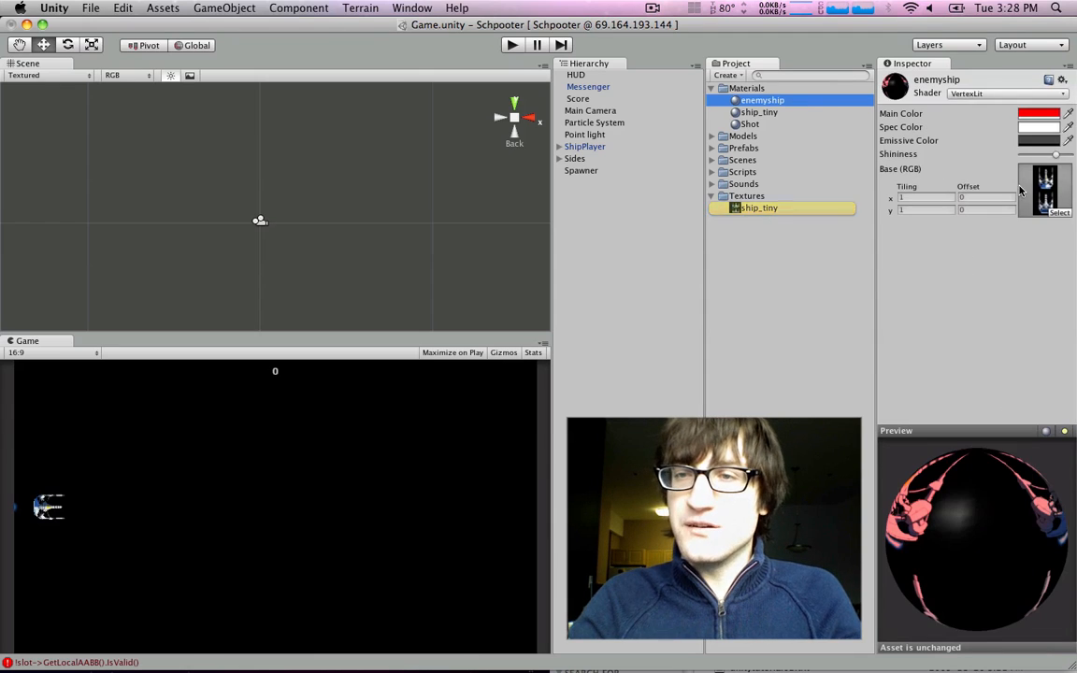
pyautogui.click(762, 207)
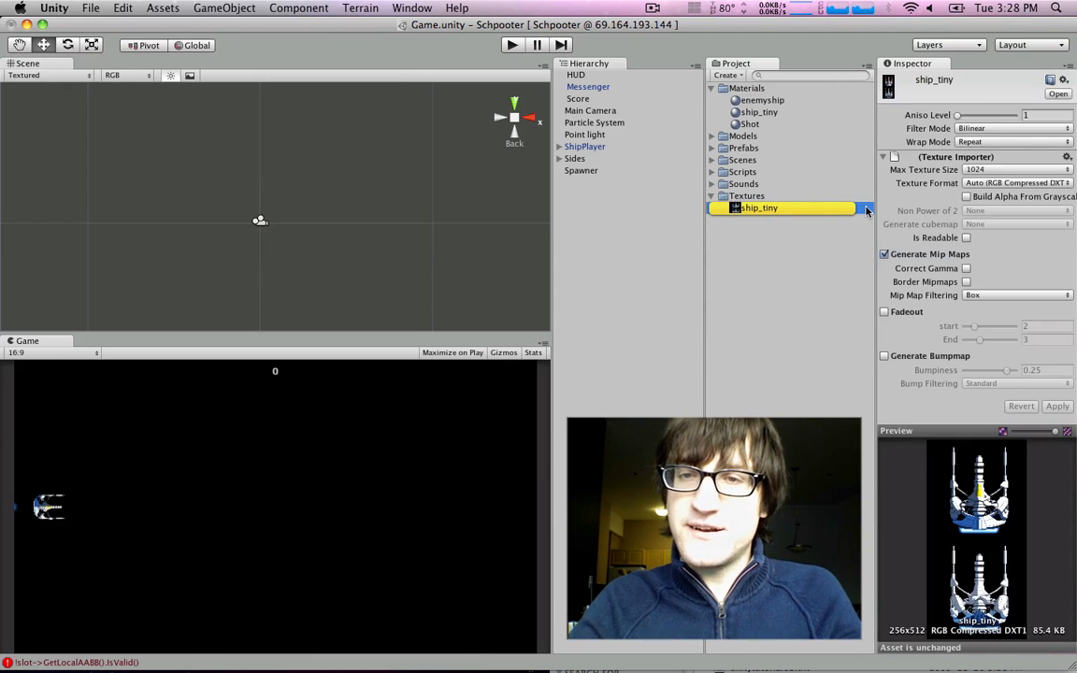
# Reveal the Textures folder in Finder, preview ship_tiny.bmp, and return to Unity.
pyautogui.rightClick(737, 194)
pyautogui.click(801, 238)
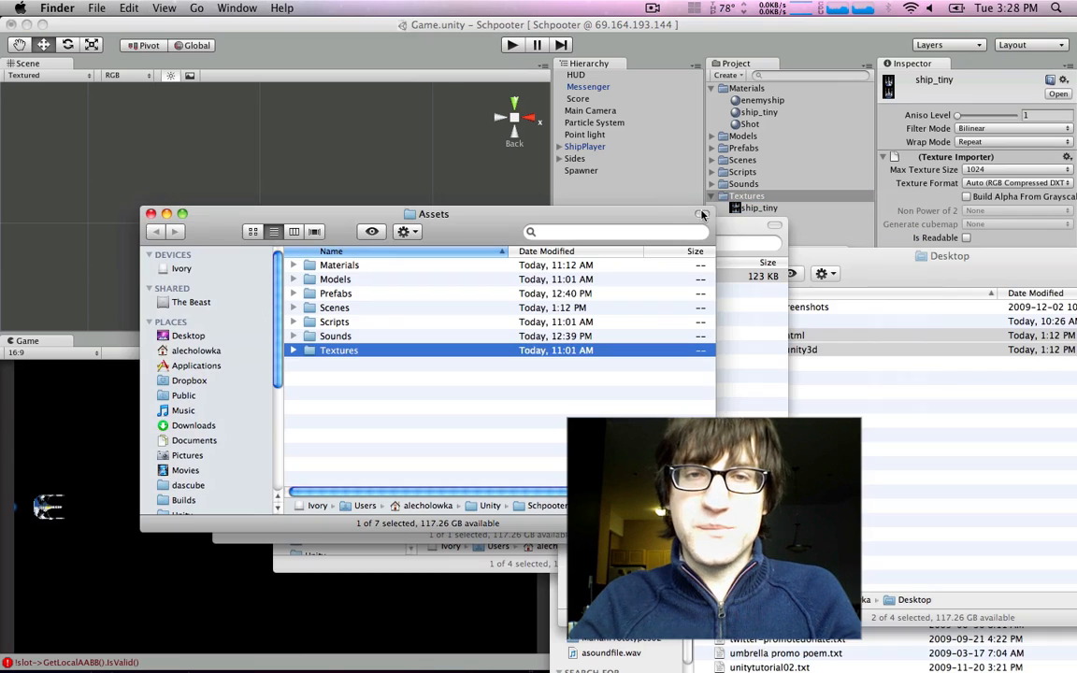
pyautogui.doubleClick(323, 316)
pyautogui.click(360, 269)
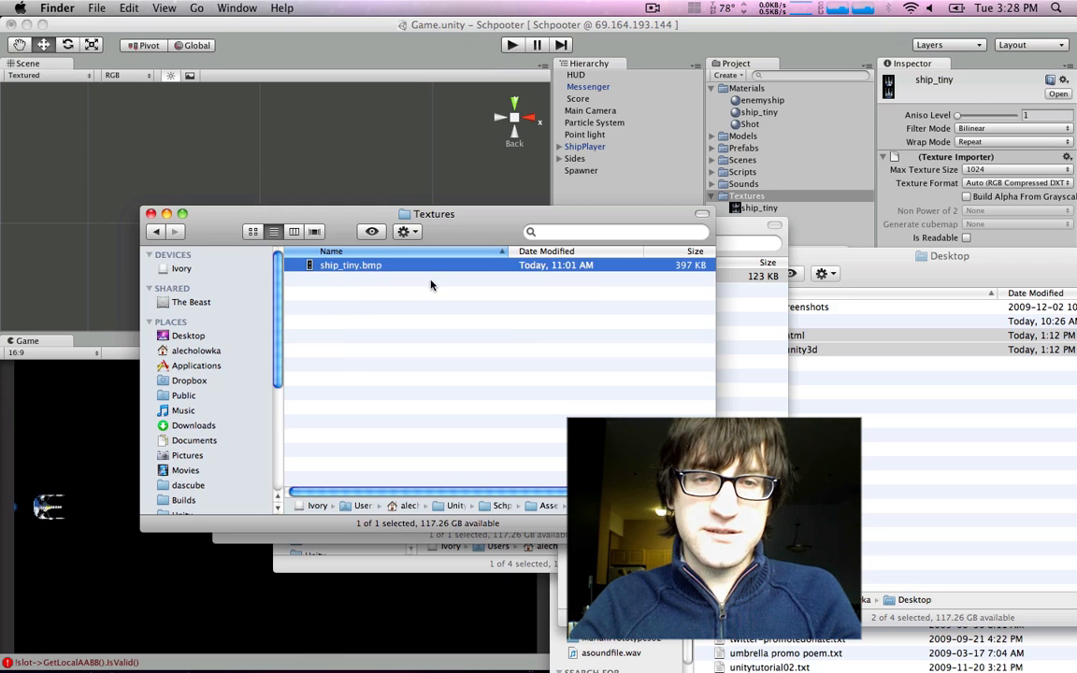
pyautogui.press('space')
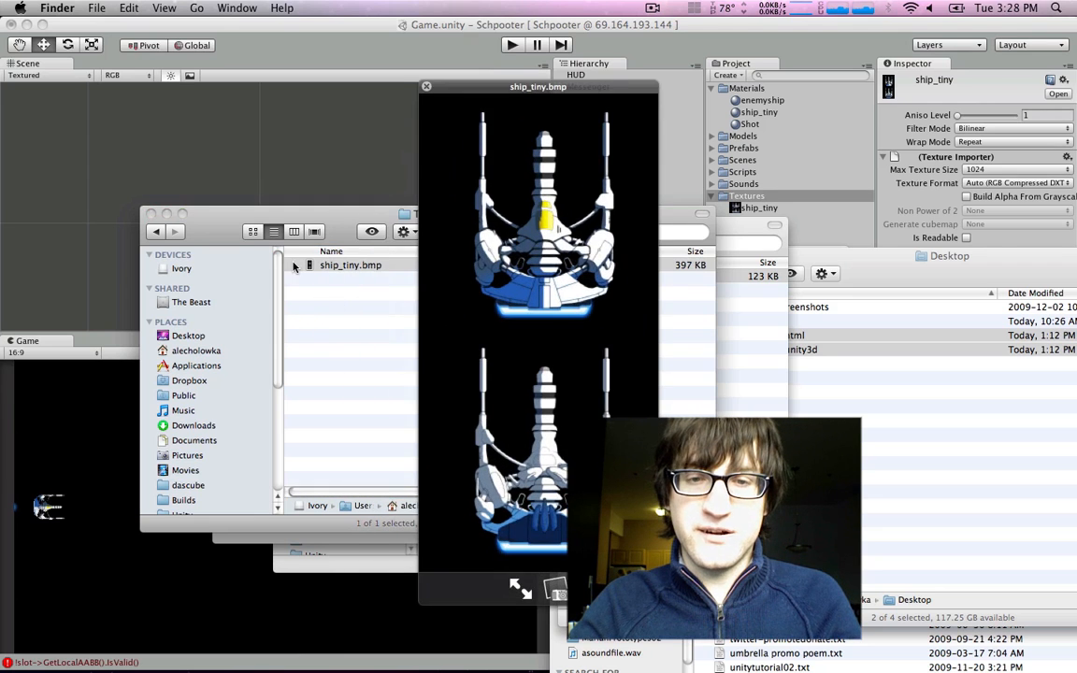
pyautogui.press('space')
pyautogui.press('super+w')
pyautogui.click(675, 55)
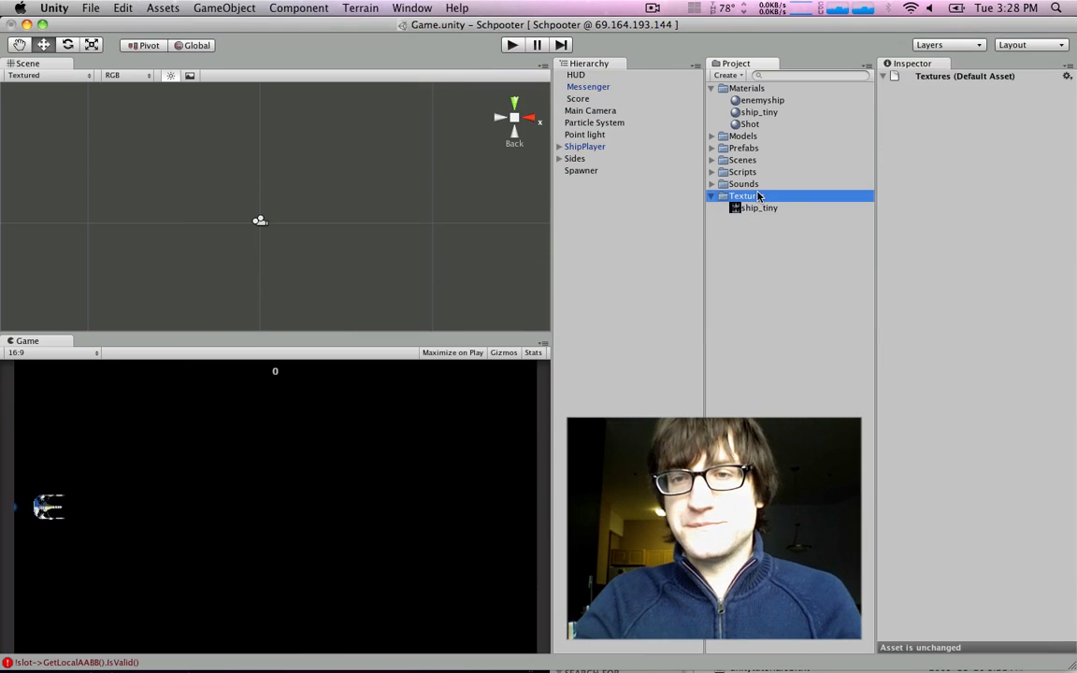
# Inspect the ship_tiny and Shot materials and the bepop2 model in the Models folder.
pyautogui.click(755, 113)
pyautogui.click(751, 125)
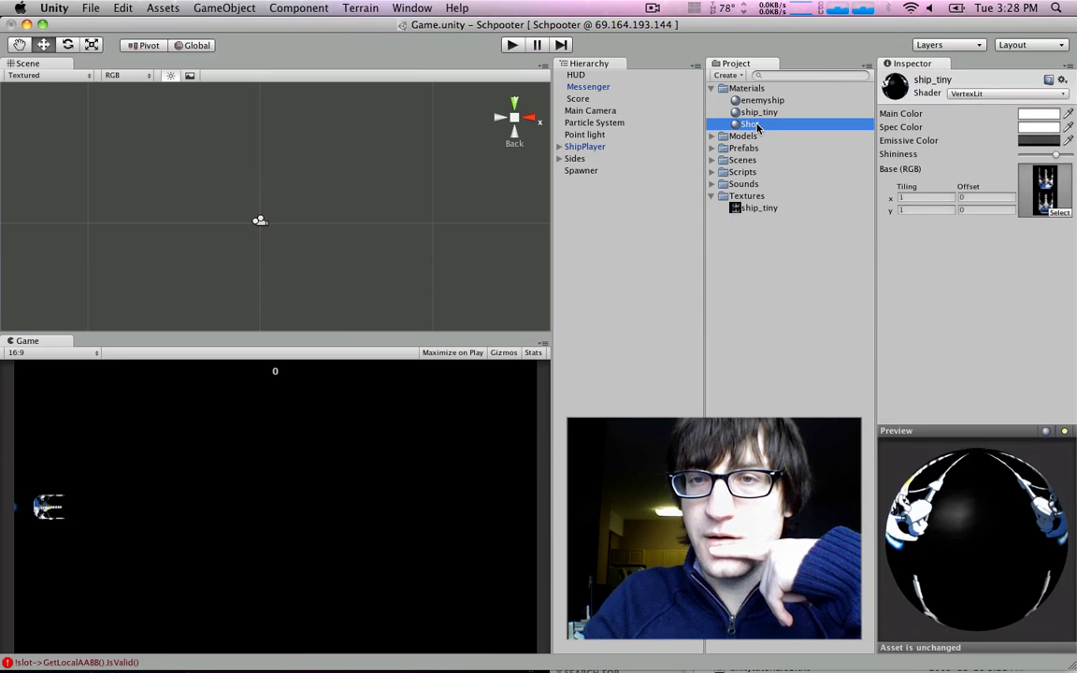
pyautogui.click(713, 136)
pyautogui.click(745, 145)
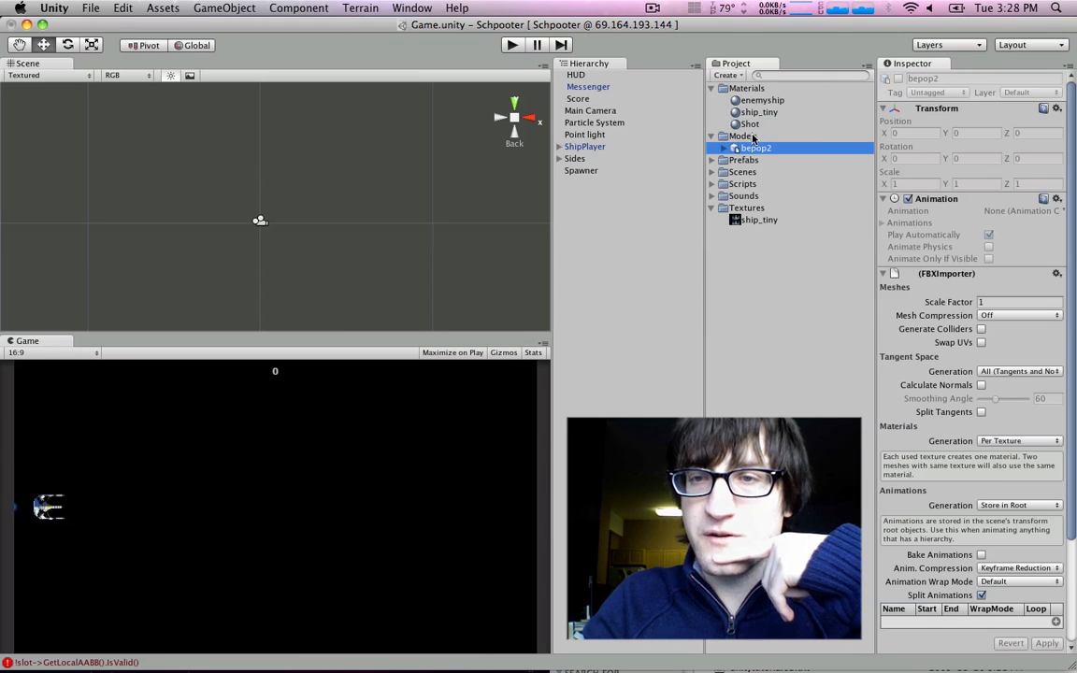
# Switch to Firefox and browse the topic list of the TIGSource Assemblee: Part 1 forum board.
pyautogui.moveTo(512, 659)
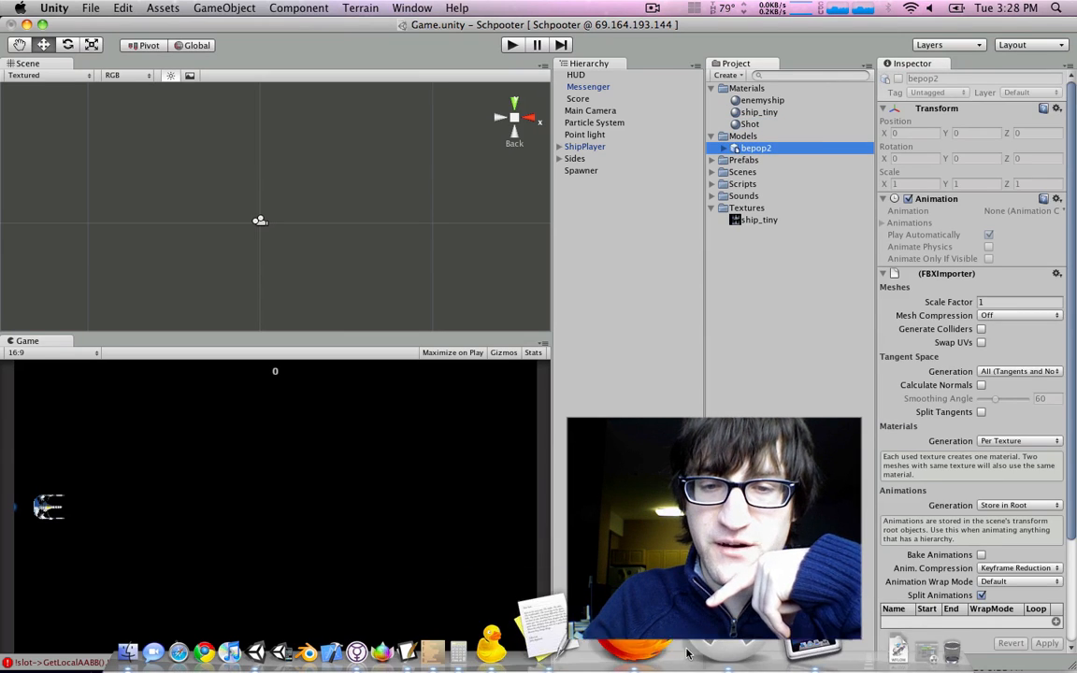
pyautogui.click(617, 653)
pyautogui.click(493, 89)
pyautogui.scroll(15, 589, 249)
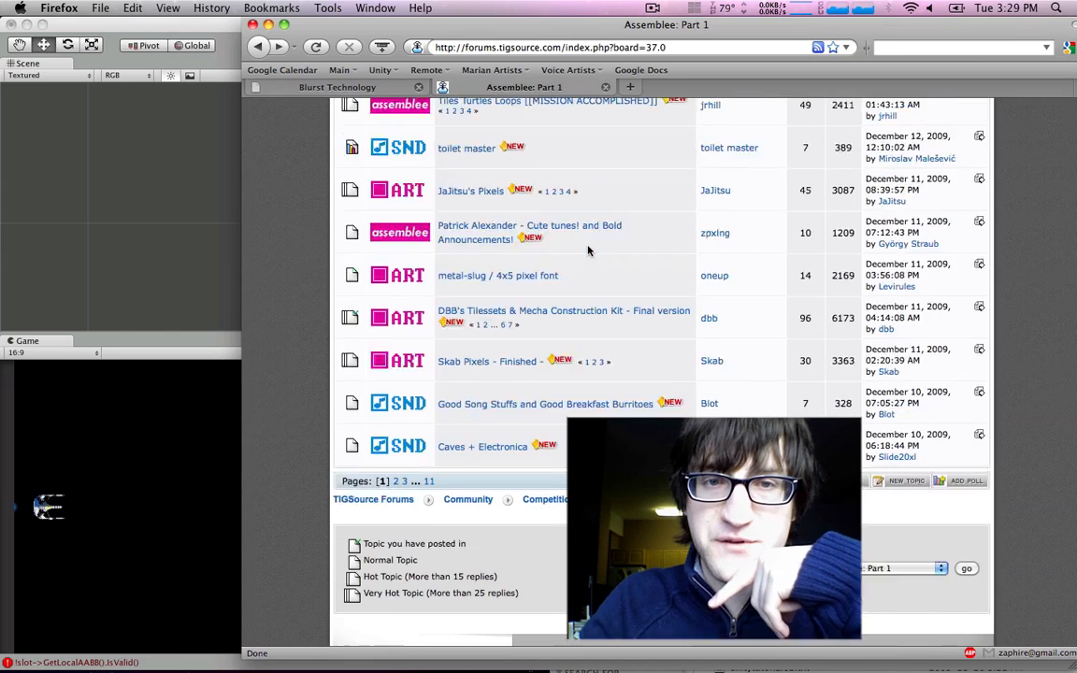
pyautogui.scroll(-3, 589, 264)
pyautogui.scroll(-5, 589, 264)
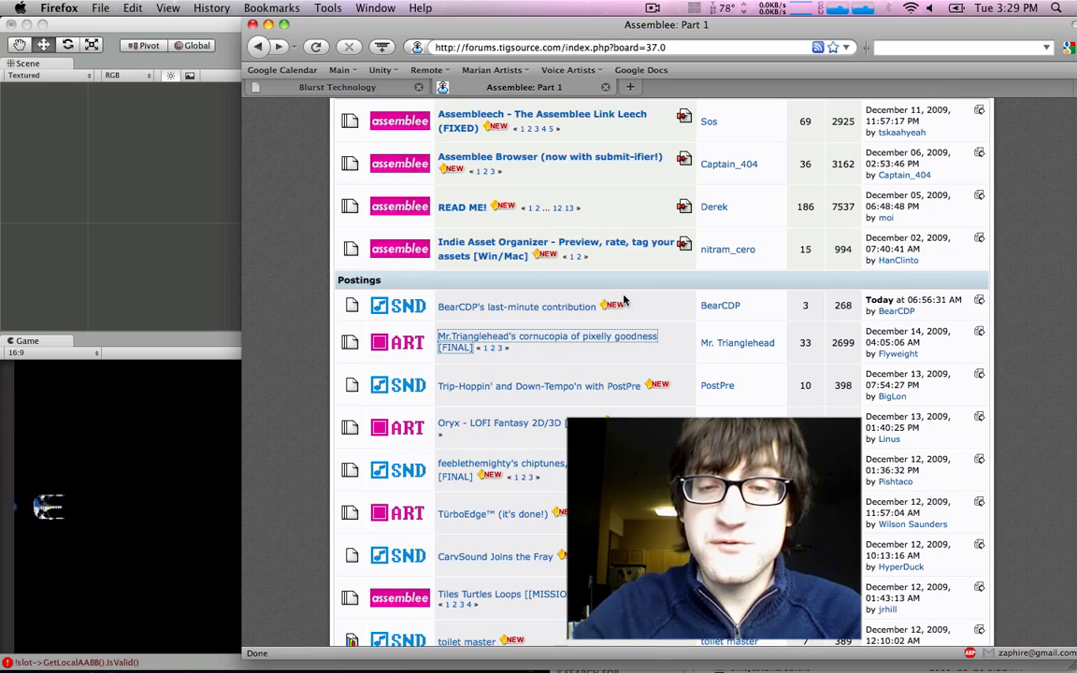
# Open the topic "DBB's Tilessets & Mecha Construction Kit - Final version" and look through its mech spritesheets.
pyautogui.scroll(-10, 551, 308)
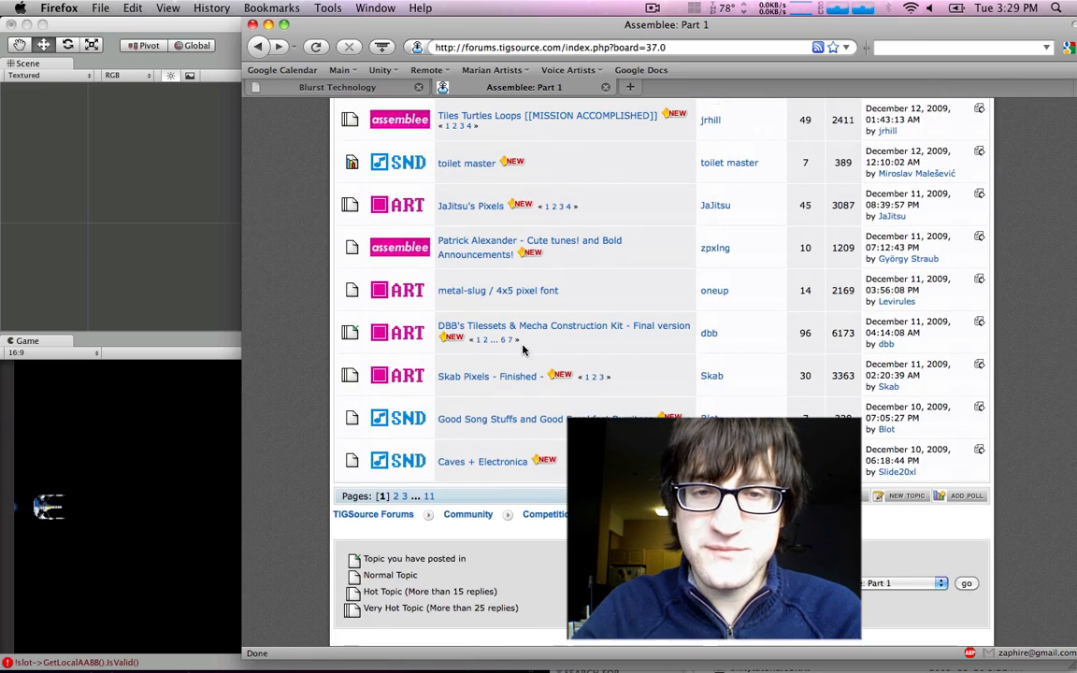
pyautogui.scroll(5, 505, 338)
pyautogui.scroll(-5, 580, 322)
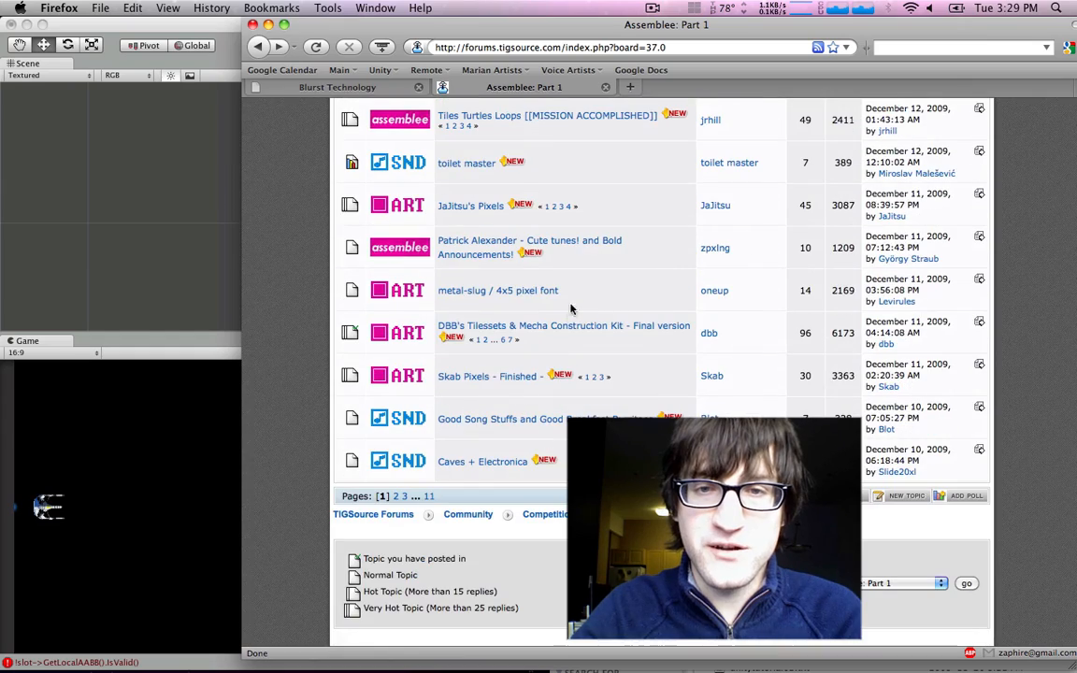
pyautogui.click(671, 325)
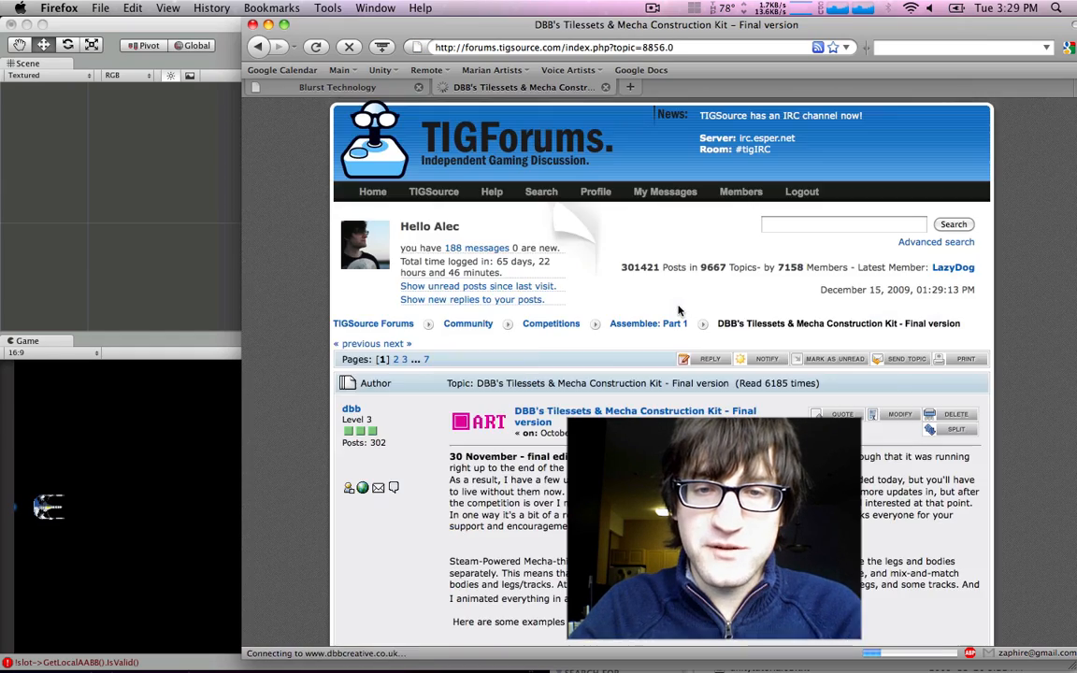
pyautogui.scroll(-15, 680, 313)
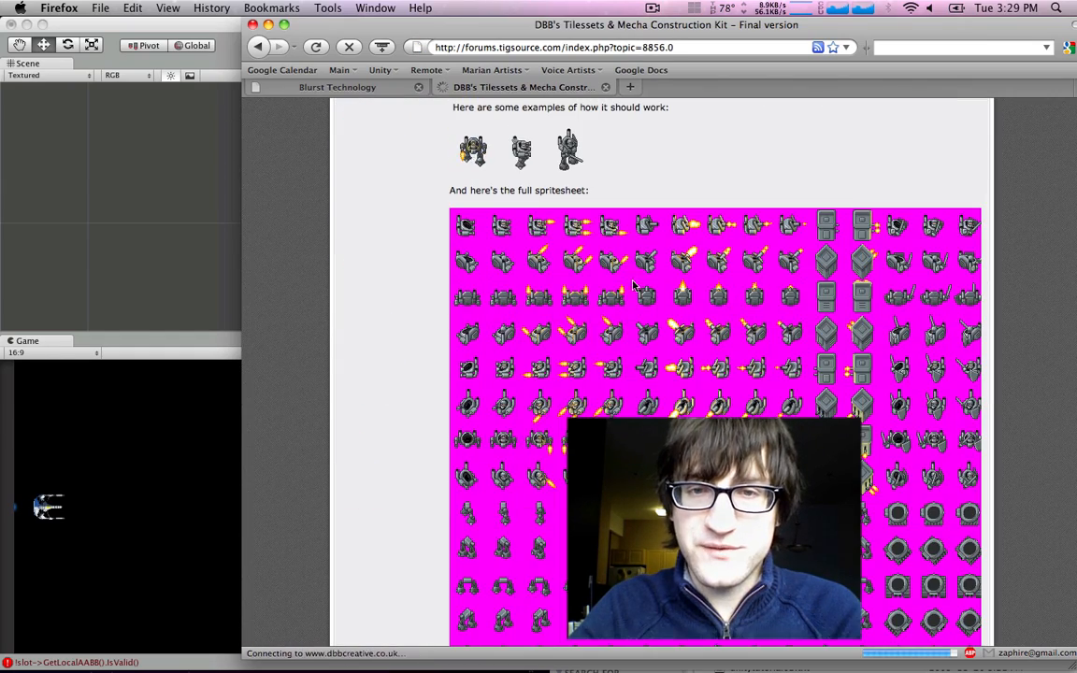
pyautogui.scroll(-3, 618, 183)
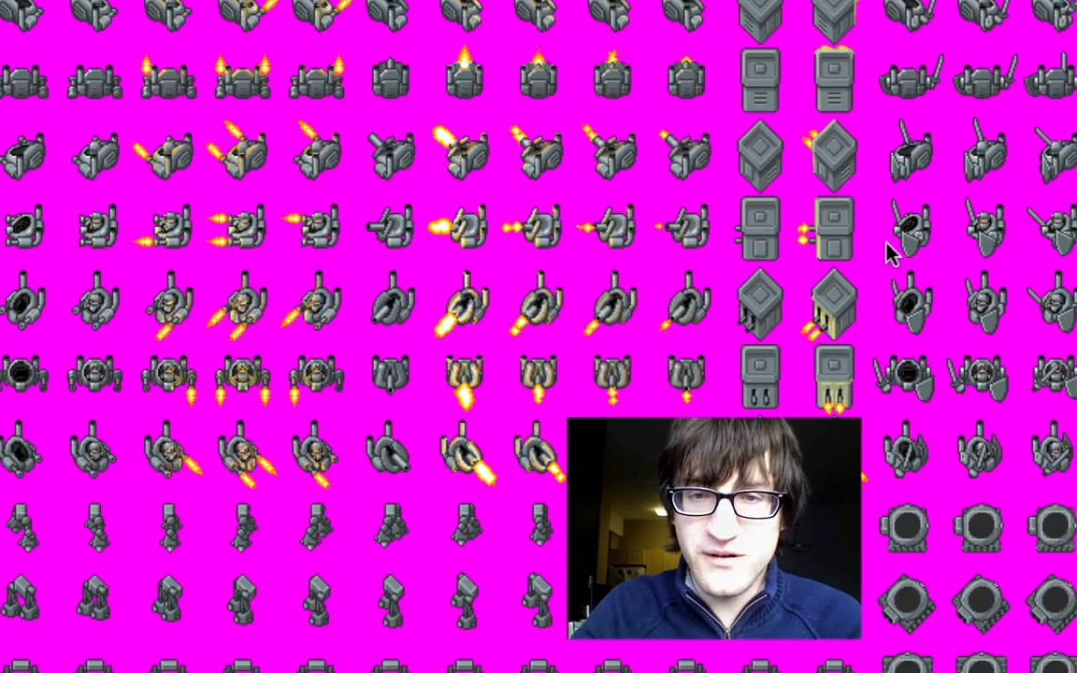
pyautogui.scroll(-5, 884, 262)
pyautogui.scroll(-10, 889, 257)
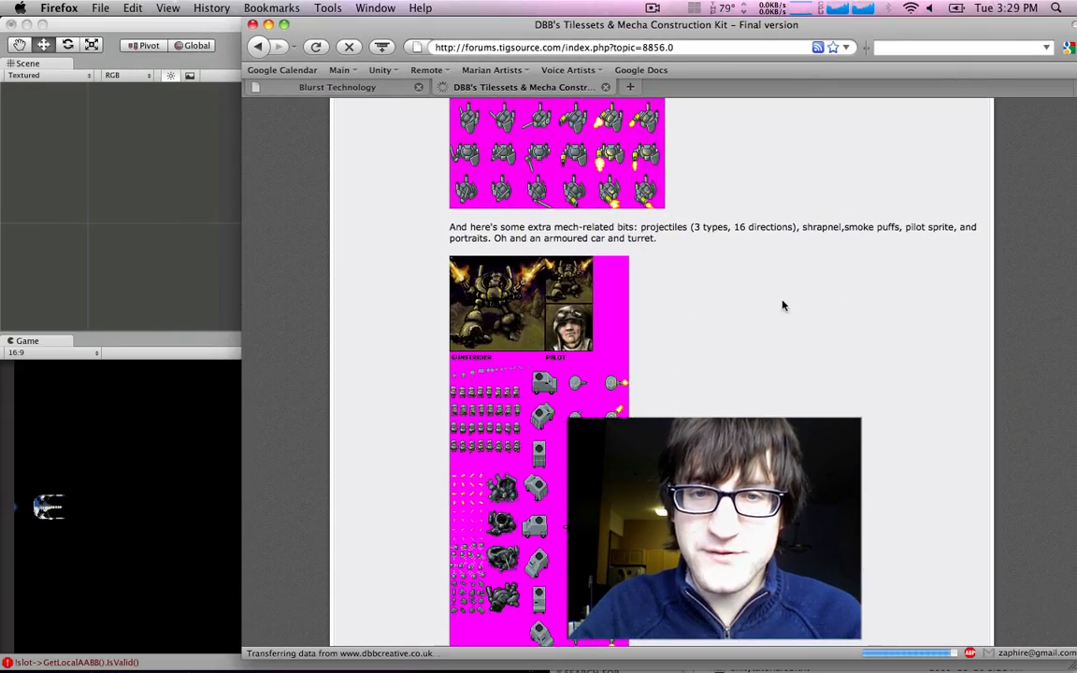
pyautogui.scroll(15, 784, 306)
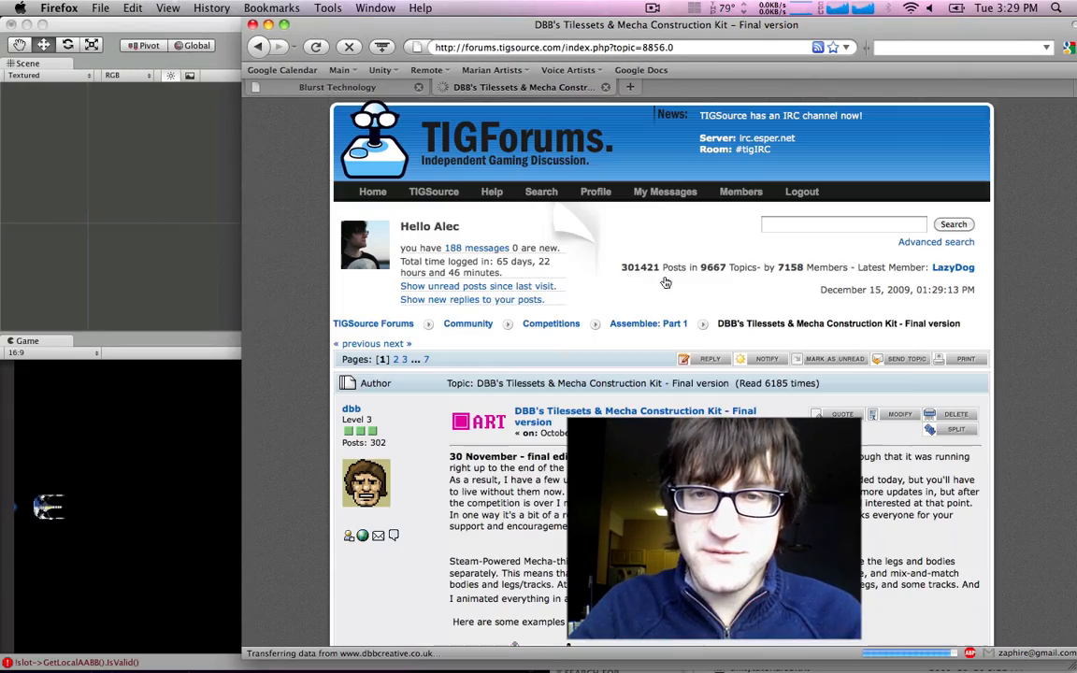
# Return to the Assemblee: Part 1 topic list, and switch back to Unity.
pyautogui.click(645, 324)
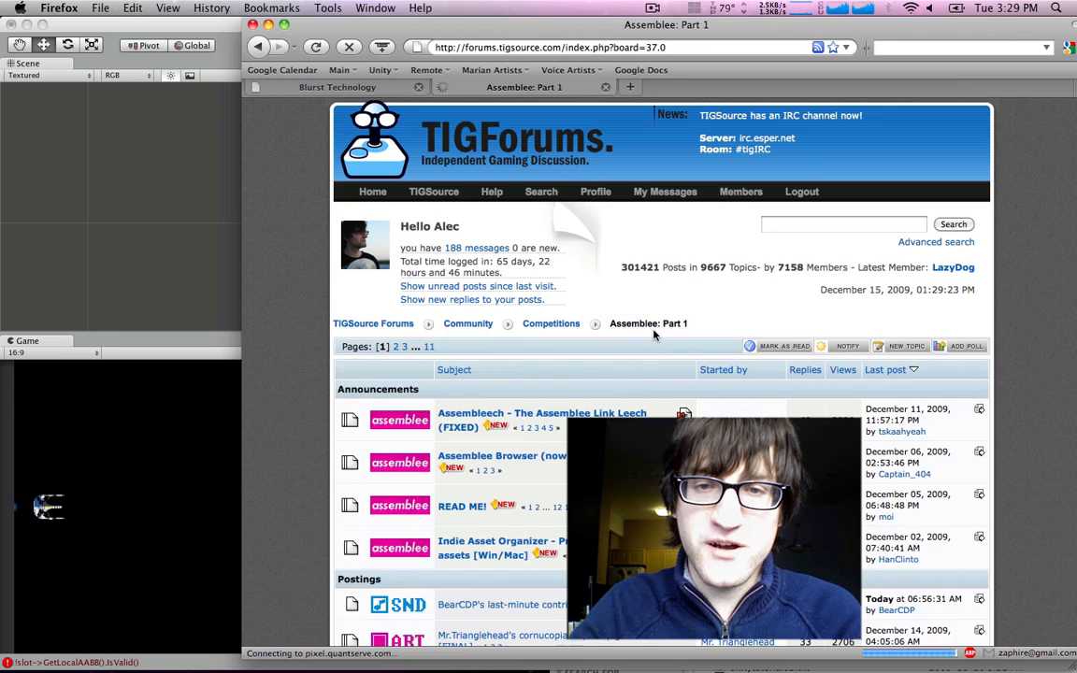
pyautogui.scroll(-3, 603, 357)
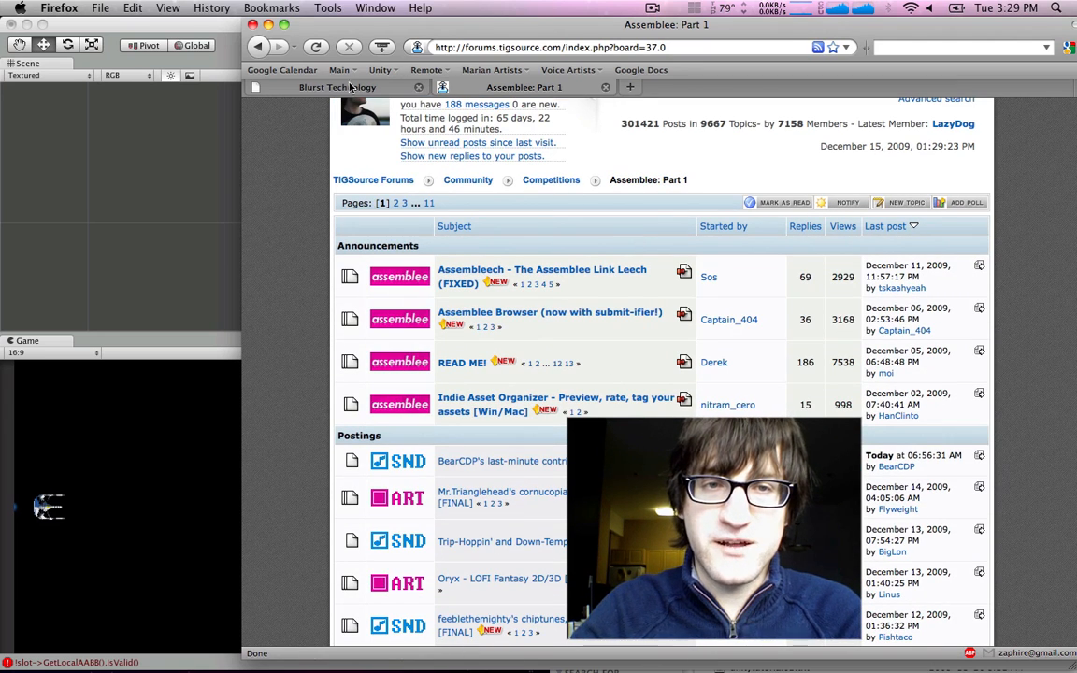
pyautogui.click(122, 241)
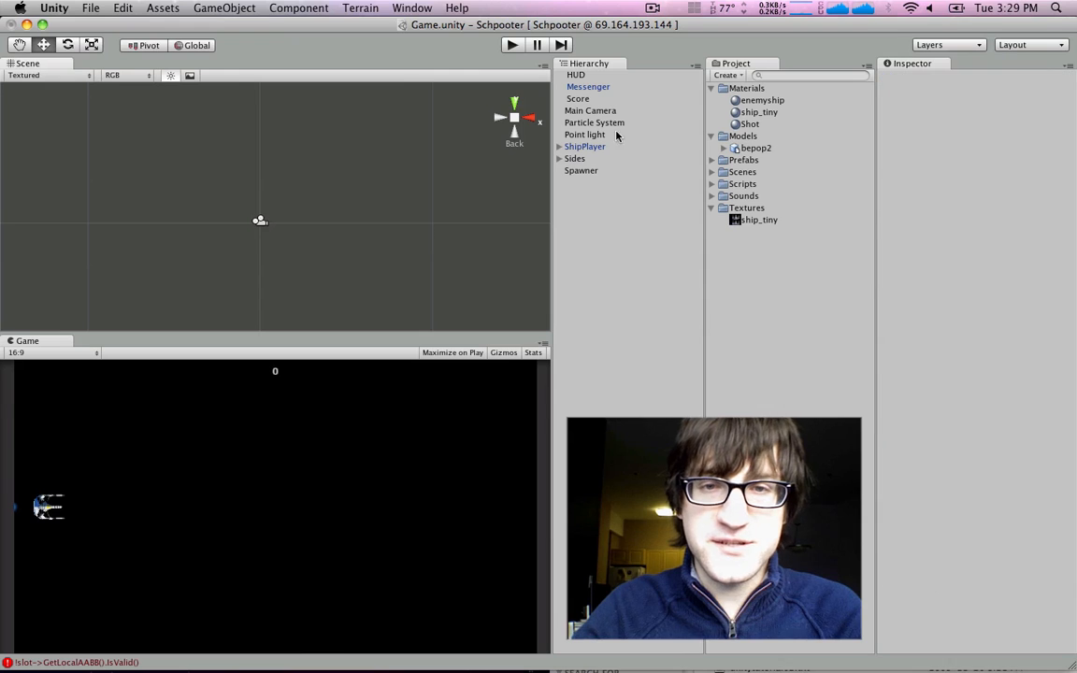
# Inspect the Models folder and the bepop2 model it contains.
pyautogui.click(735, 149)
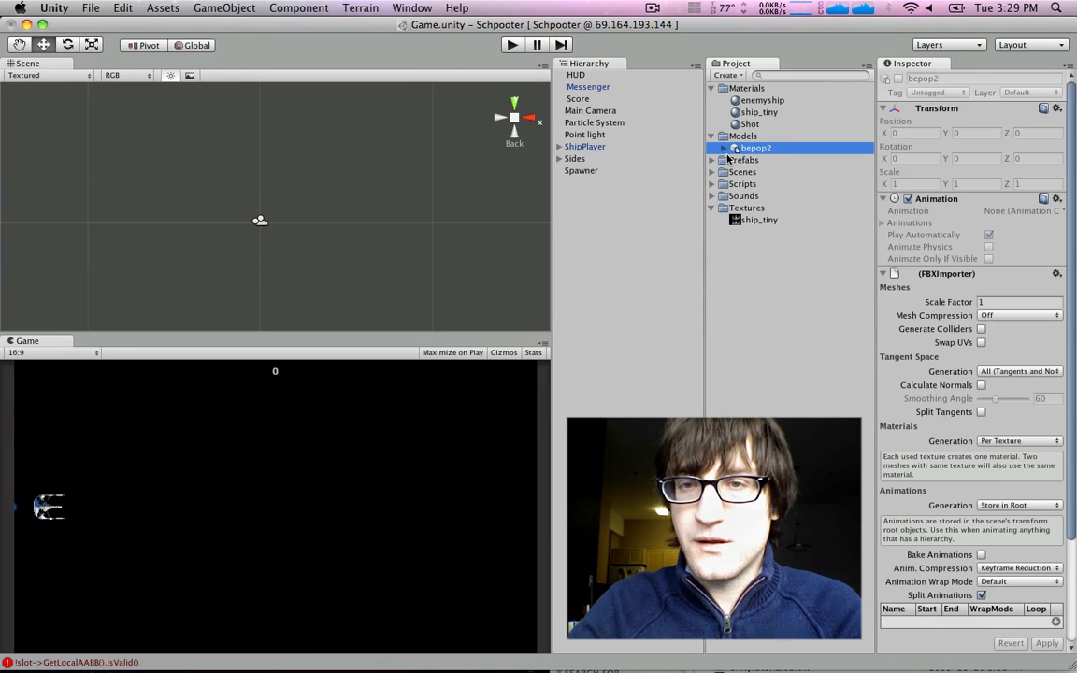
pyautogui.click(753, 139)
pyautogui.click(751, 151)
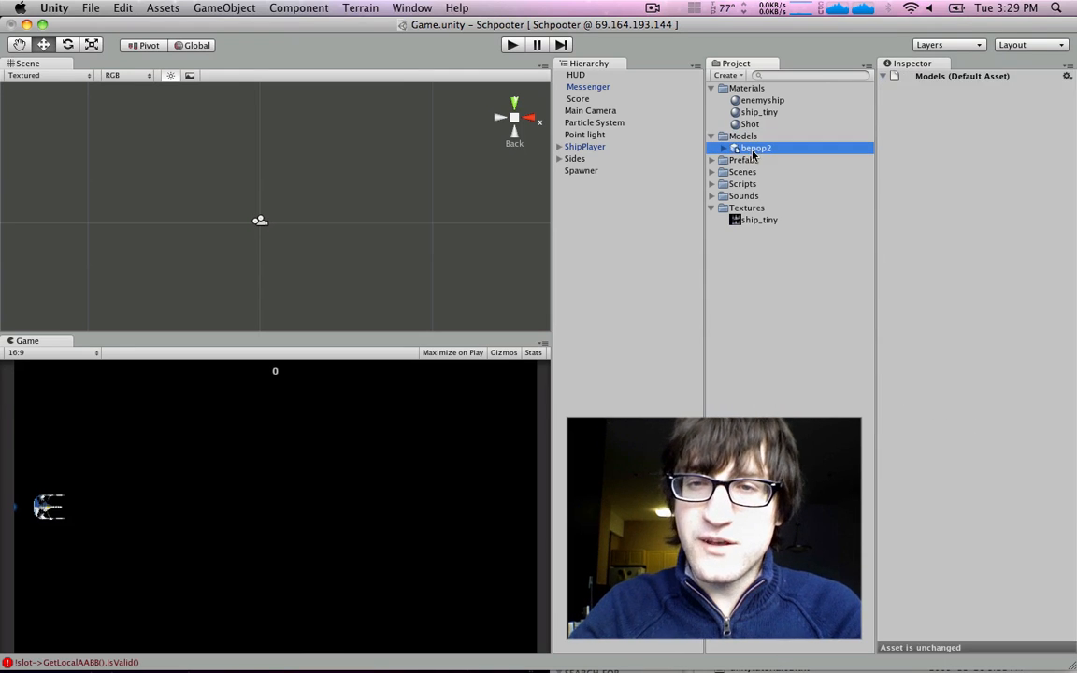
pyautogui.click(752, 138)
pyautogui.click(752, 149)
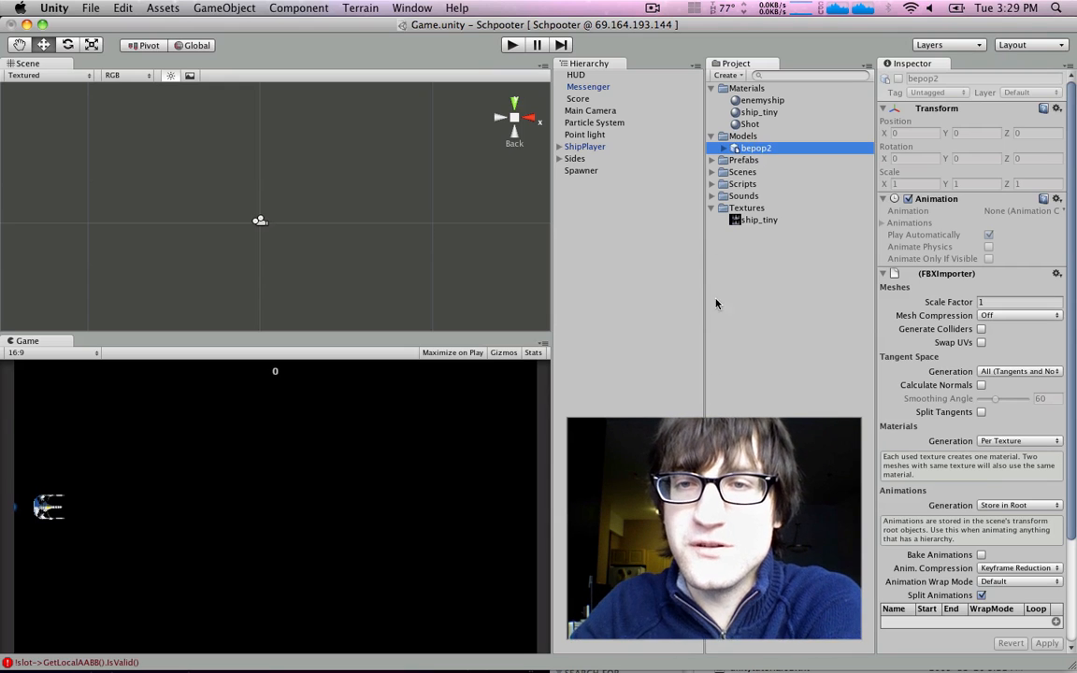
# Reveal the Models folder's contents in Finder, and return to Unity to examine bepop2's import settings and preview.
pyautogui.click(753, 139)
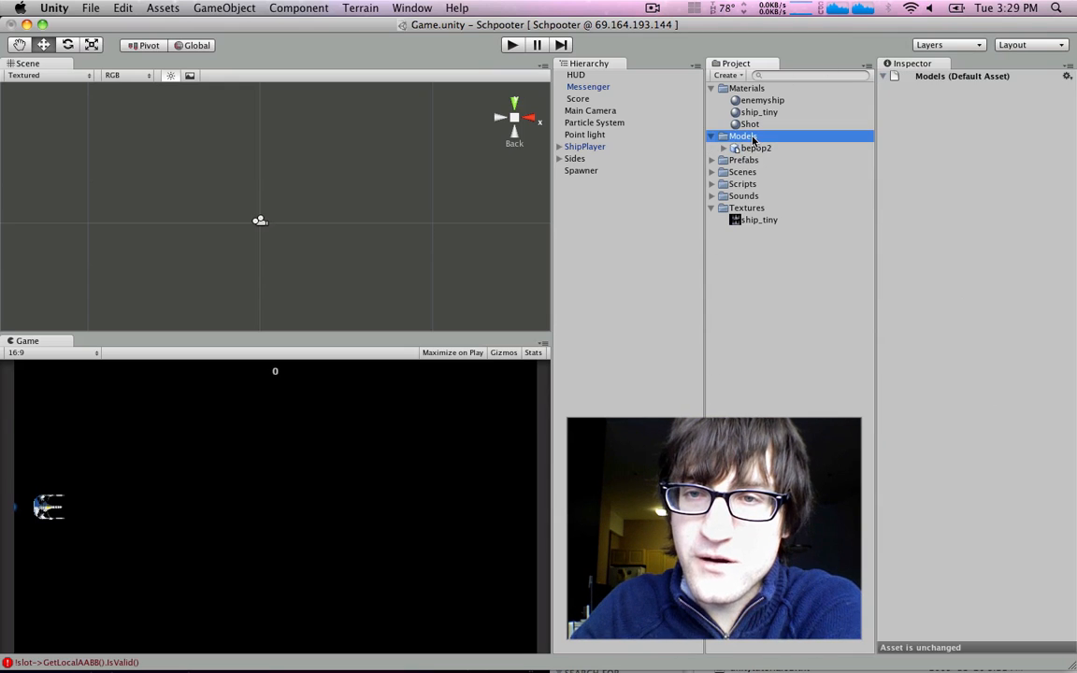
pyautogui.rightClick(754, 139)
pyautogui.click(818, 182)
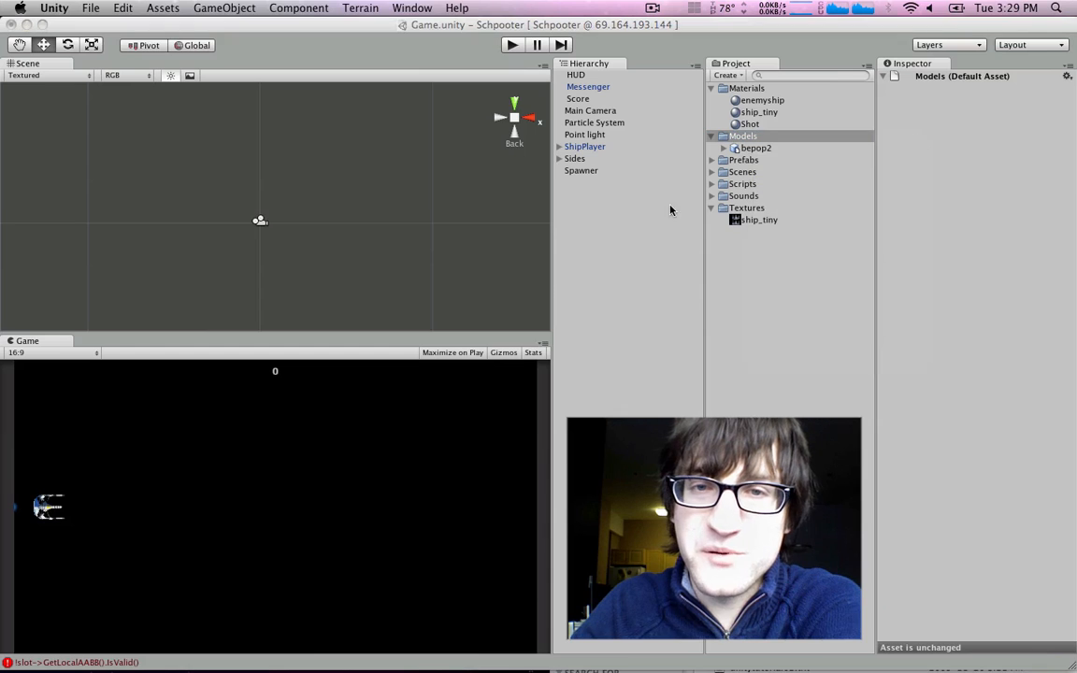
pyautogui.doubleClick(391, 281)
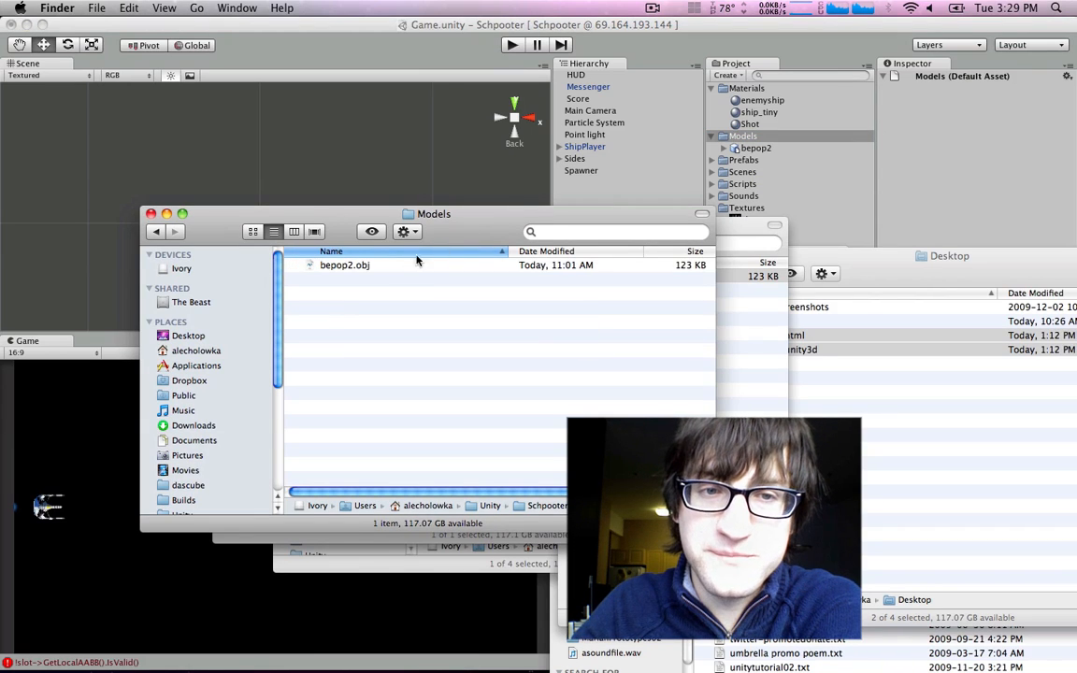
pyautogui.click(762, 148)
pyautogui.scroll(-5, 984, 252)
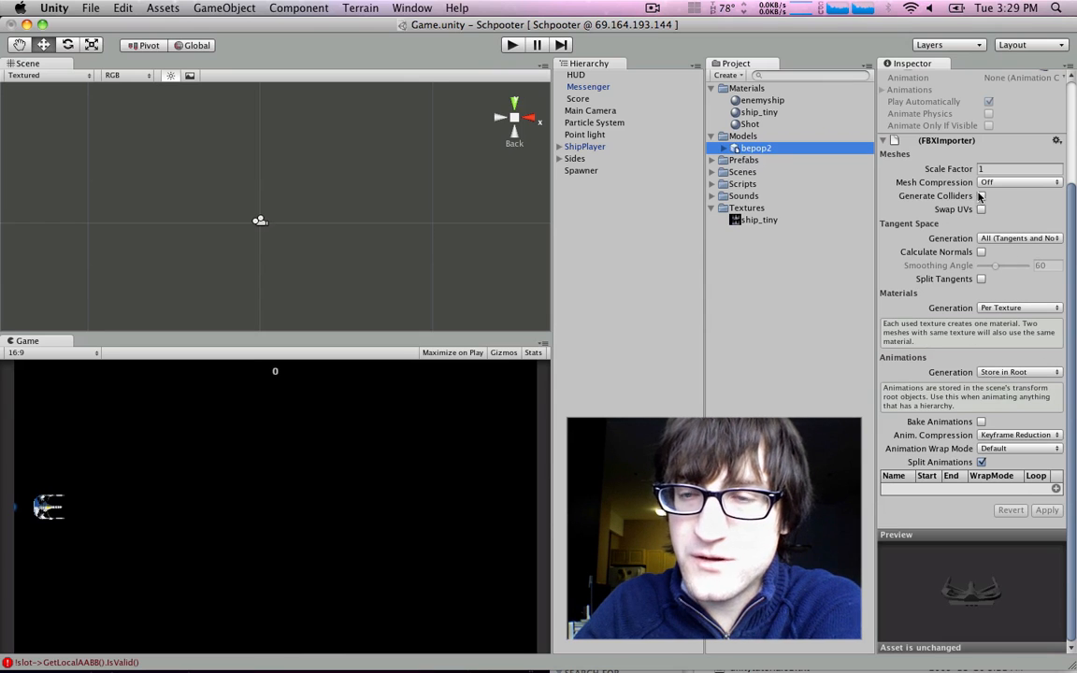
# Expand the Prefabs folder and inspect the Messenger, ExplosionEnemy, ExplosionPlayer, ShipEnemy, ShipPlayer and Shot prefabs.
pyautogui.click(739, 161)
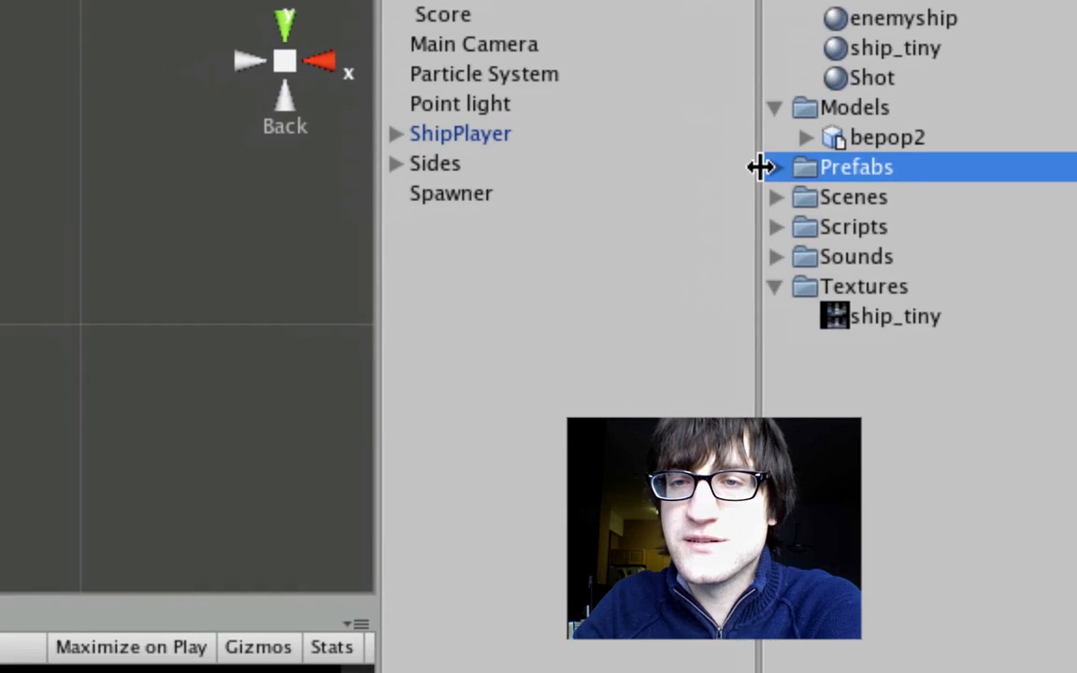
pyautogui.click(765, 167)
pyautogui.click(940, 194)
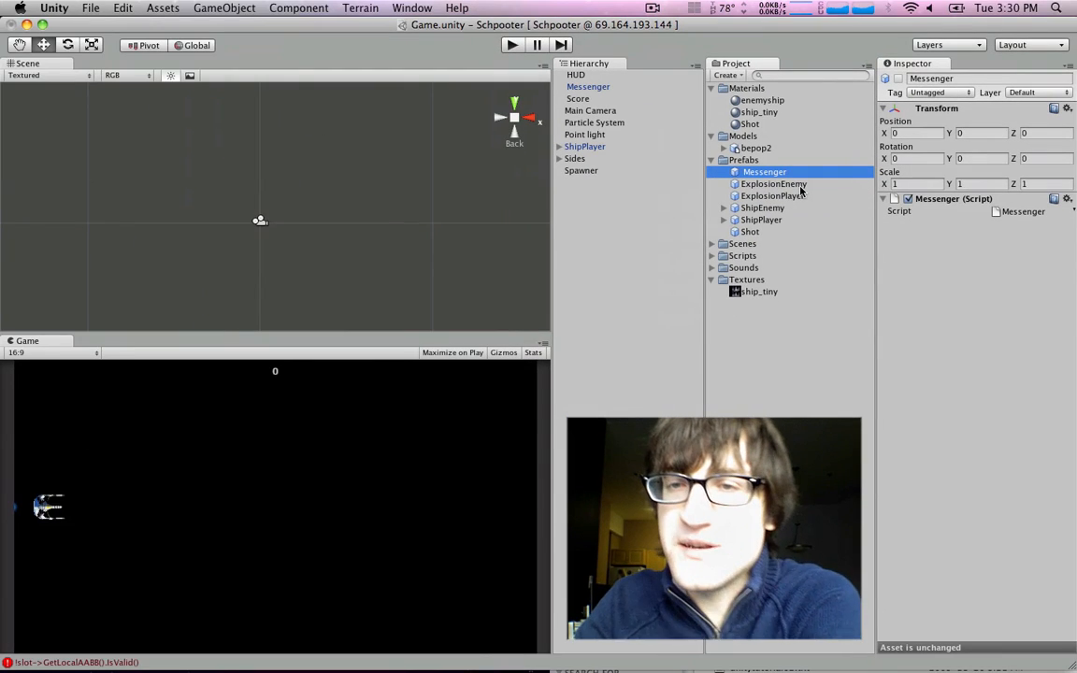
pyautogui.click(785, 185)
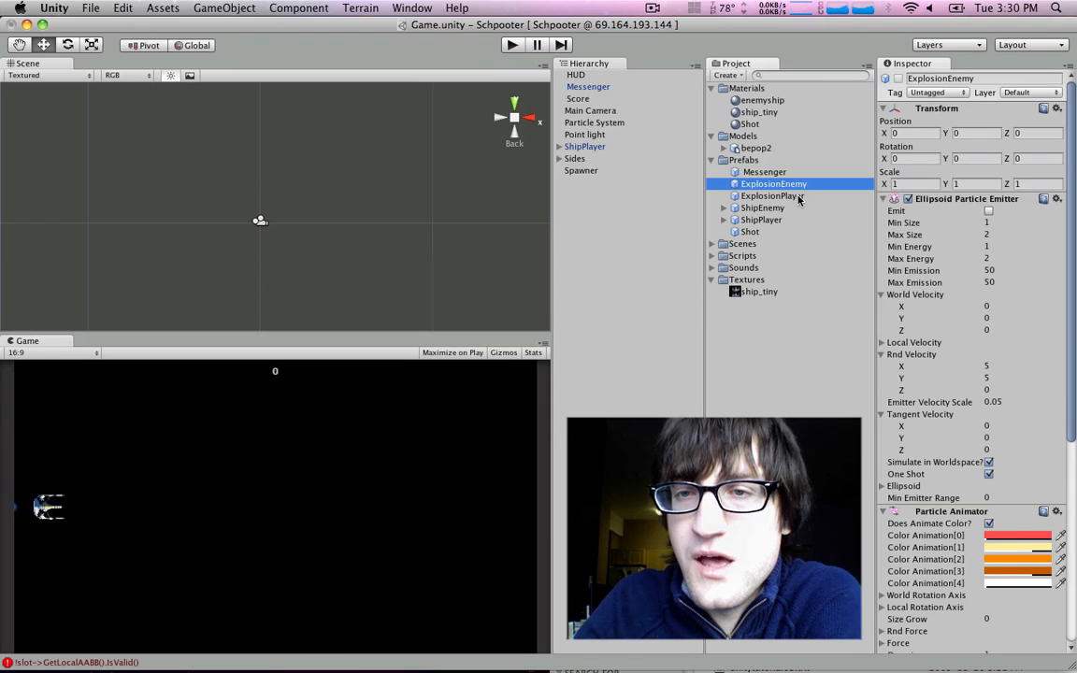
pyautogui.click(785, 197)
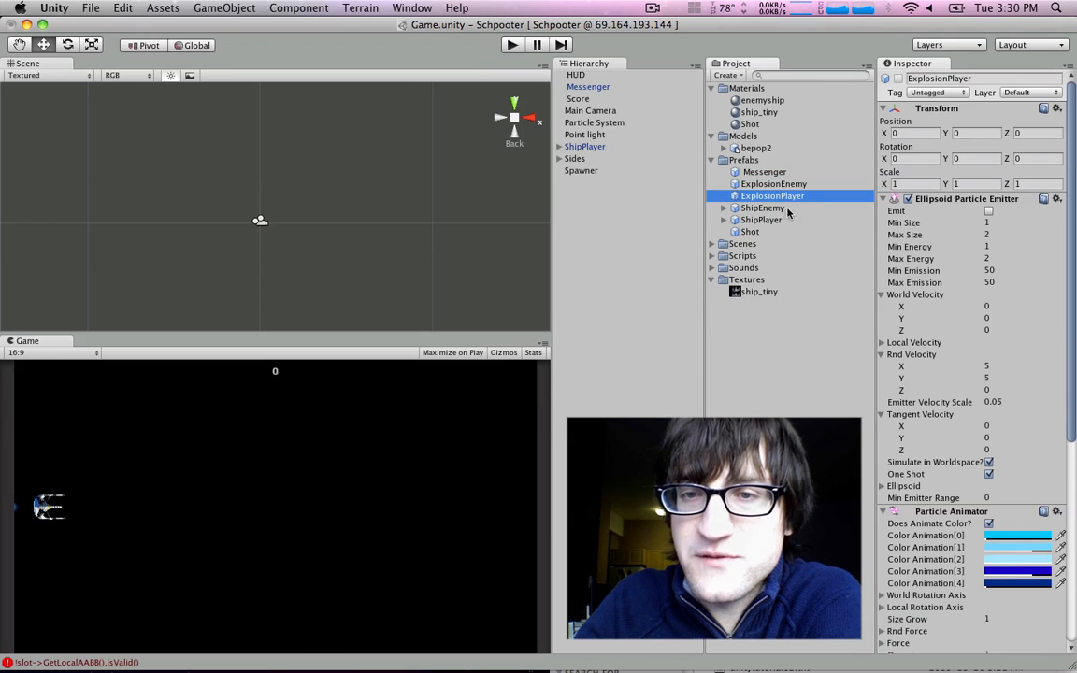
pyautogui.click(788, 208)
pyautogui.click(788, 220)
pyautogui.click(787, 209)
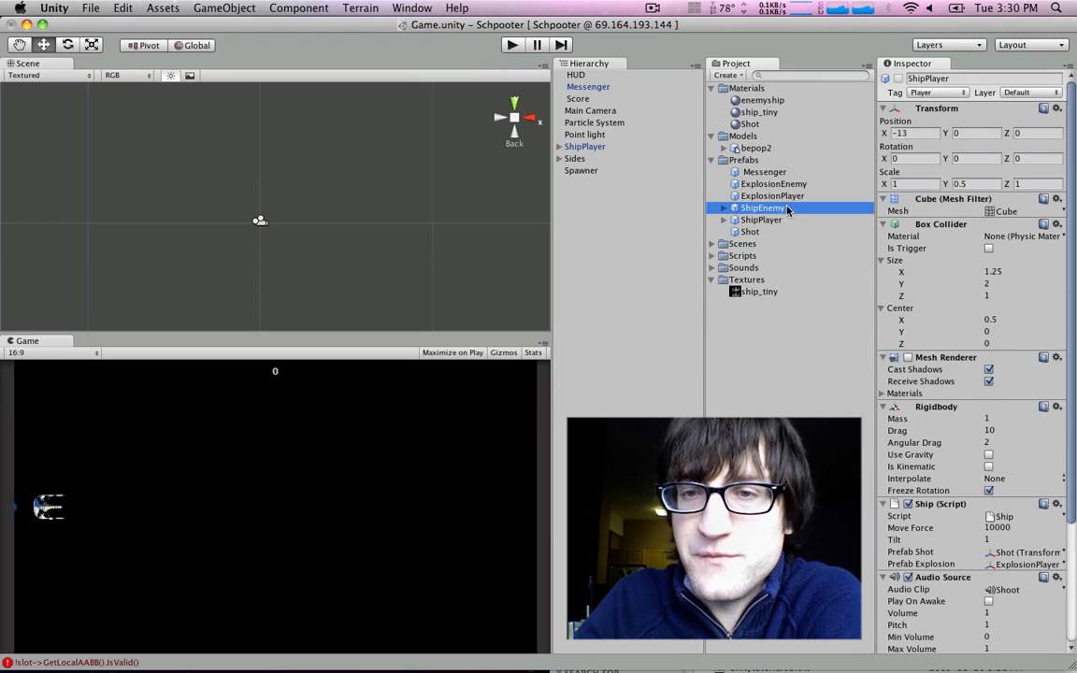
pyautogui.click(783, 221)
pyautogui.click(790, 233)
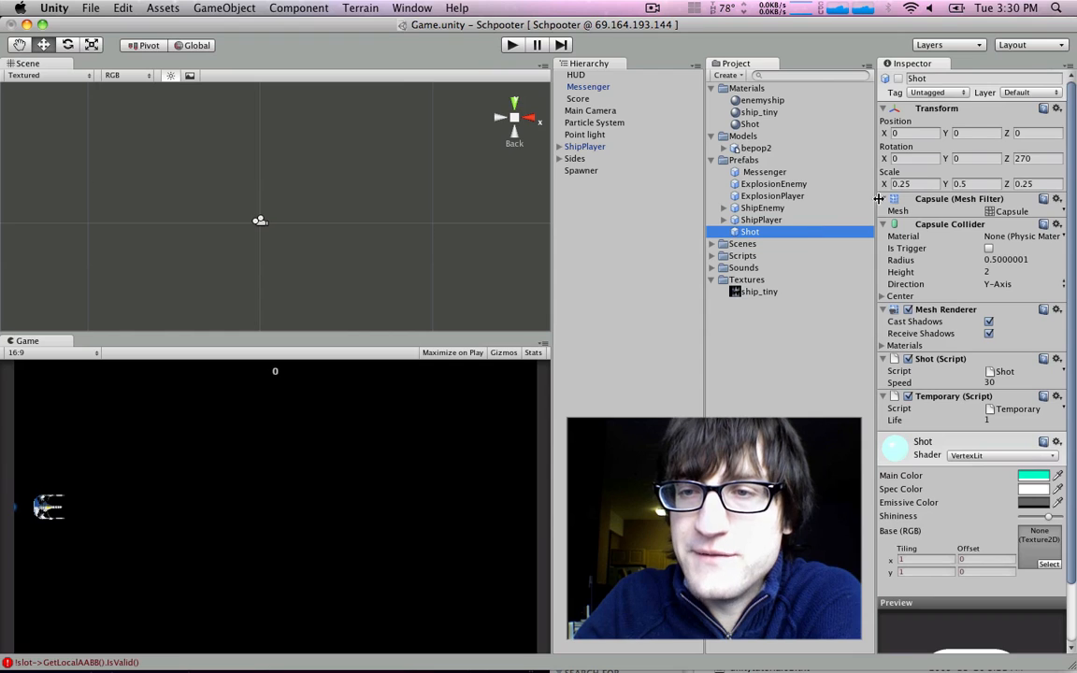
# Expand the Scenes folder and open the Game scene.
pyautogui.click(714, 244)
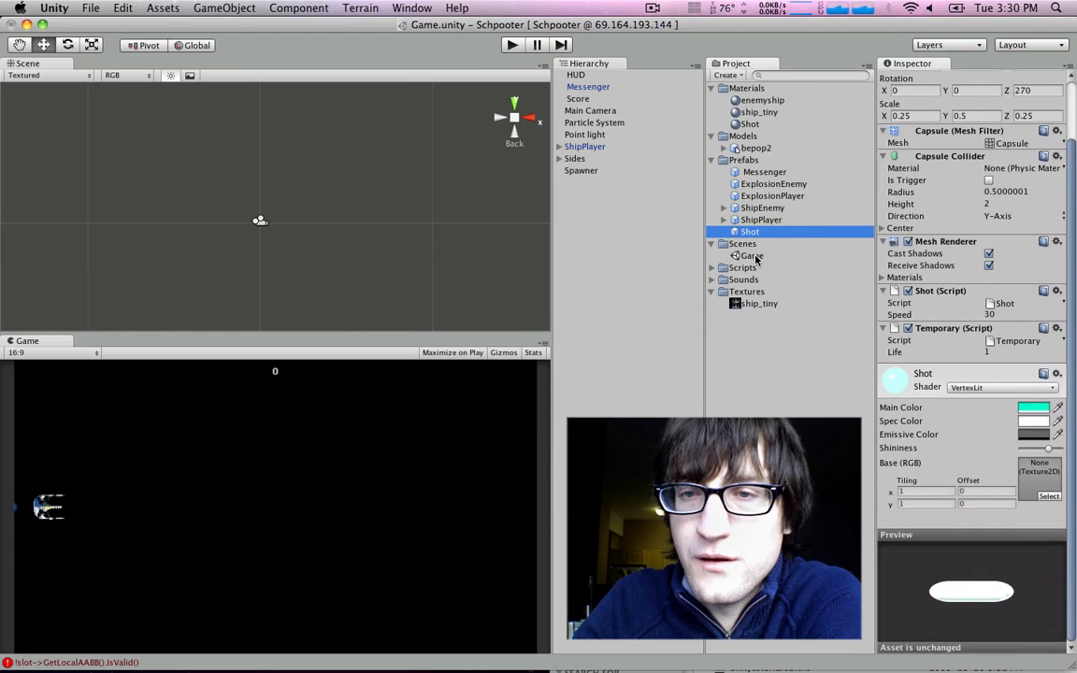
pyautogui.click(754, 256)
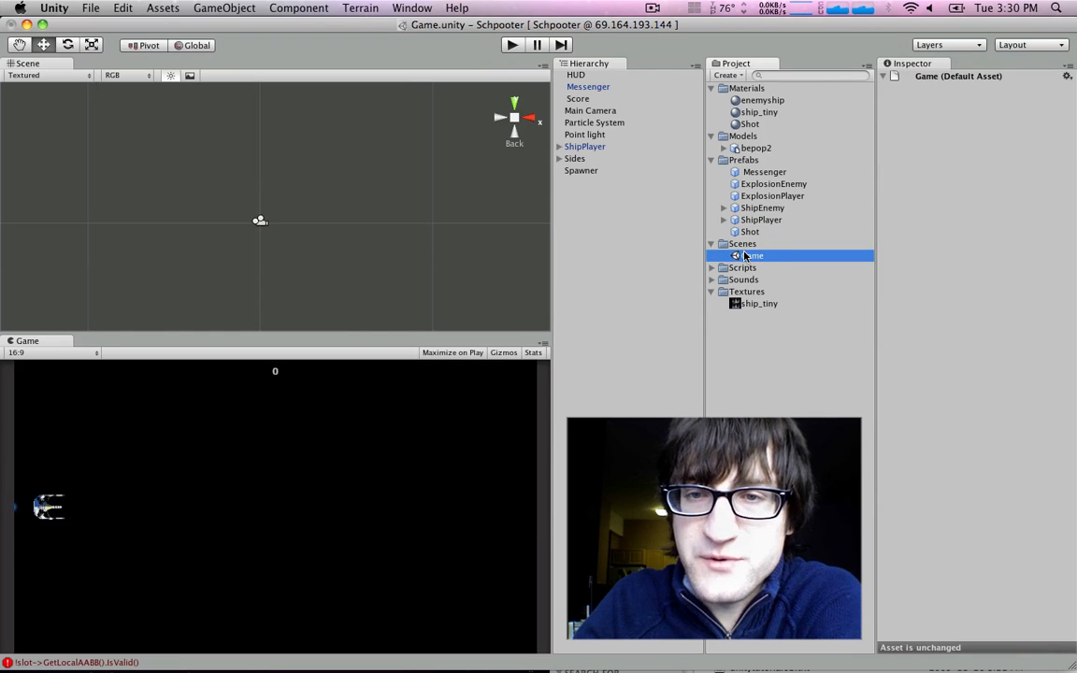
pyautogui.doubleClick(746, 256)
pyautogui.click(487, 245)
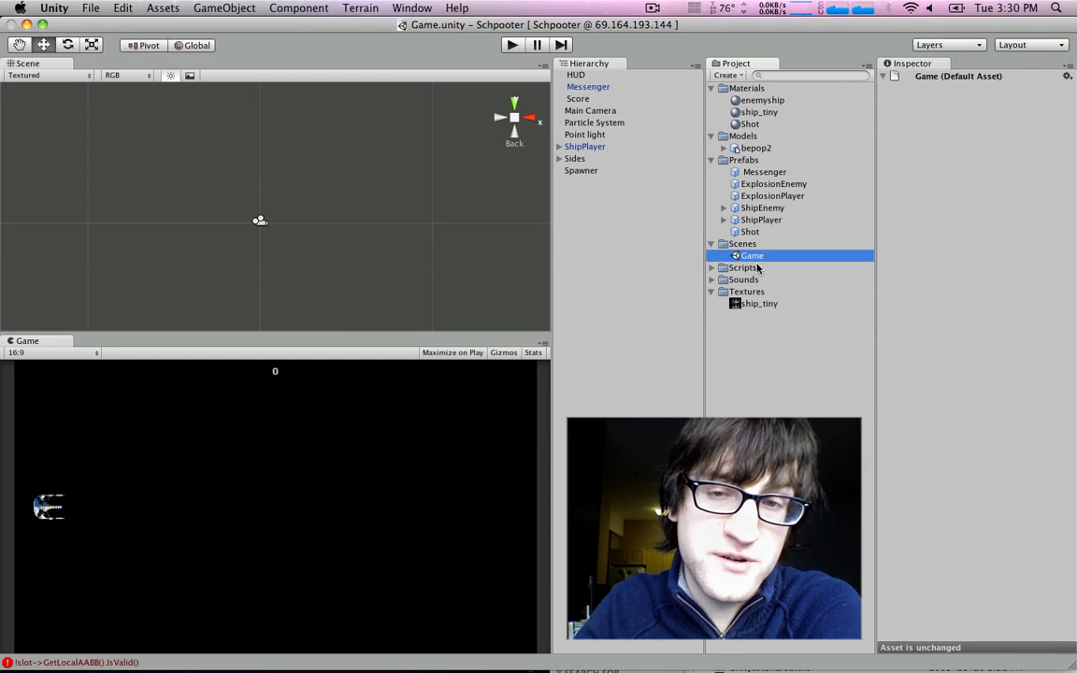
# Expand the Scripts folder, view the scripts in its Game subfolder, and collapse that subfolder.
pyautogui.click(711, 268)
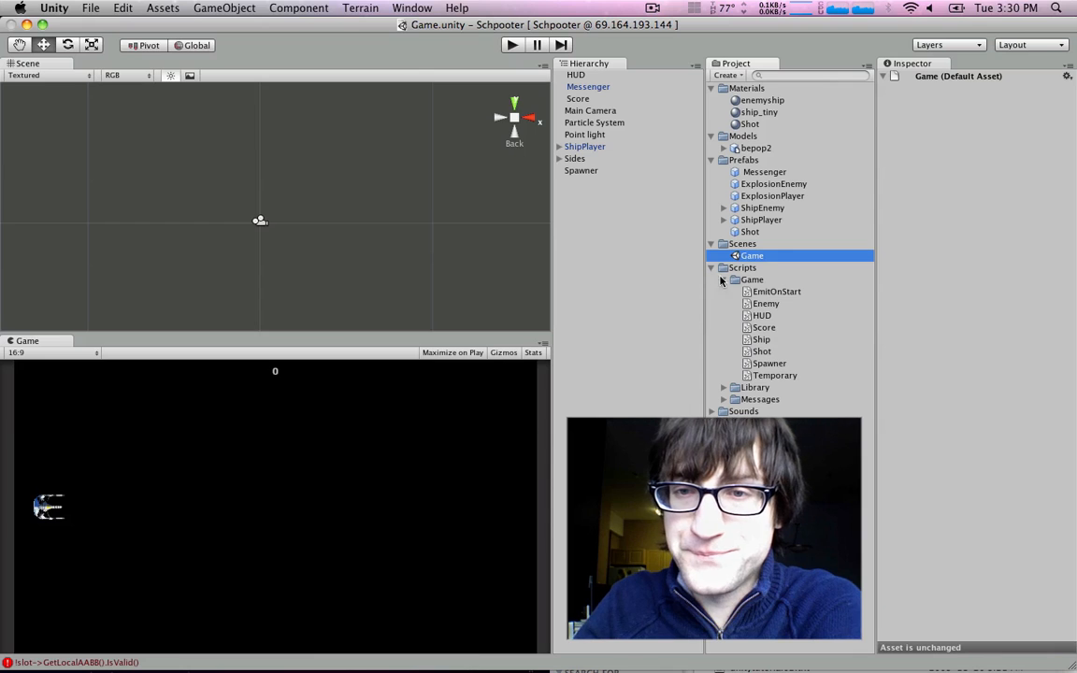
pyautogui.click(723, 280)
pyautogui.click(724, 280)
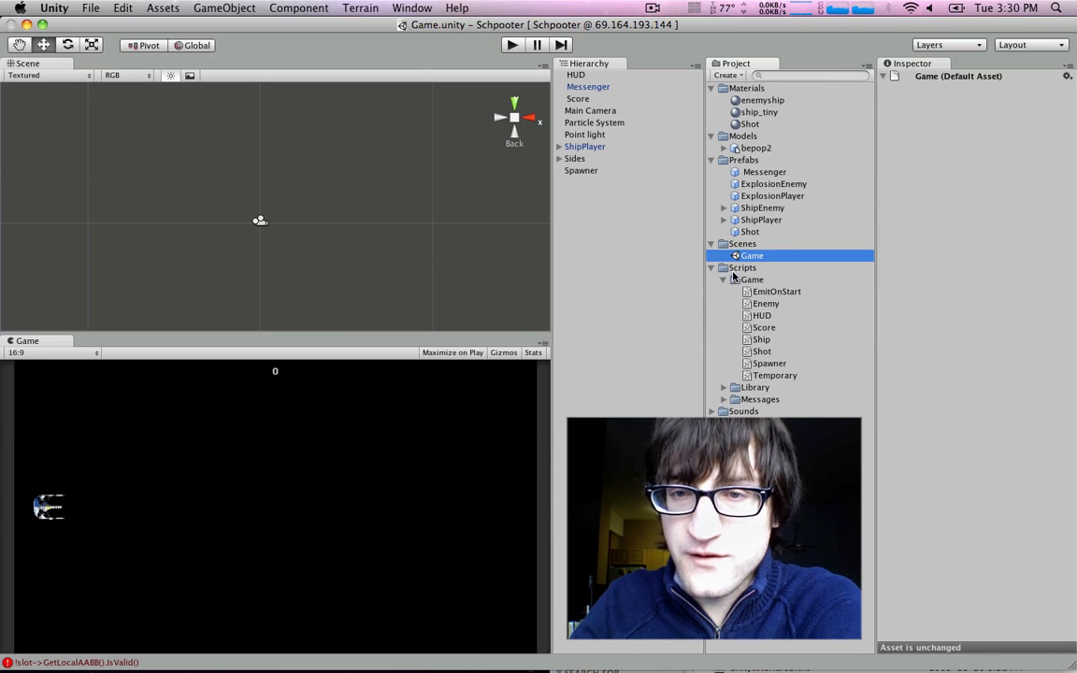
pyautogui.click(737, 268)
pyautogui.click(748, 281)
pyautogui.click(724, 280)
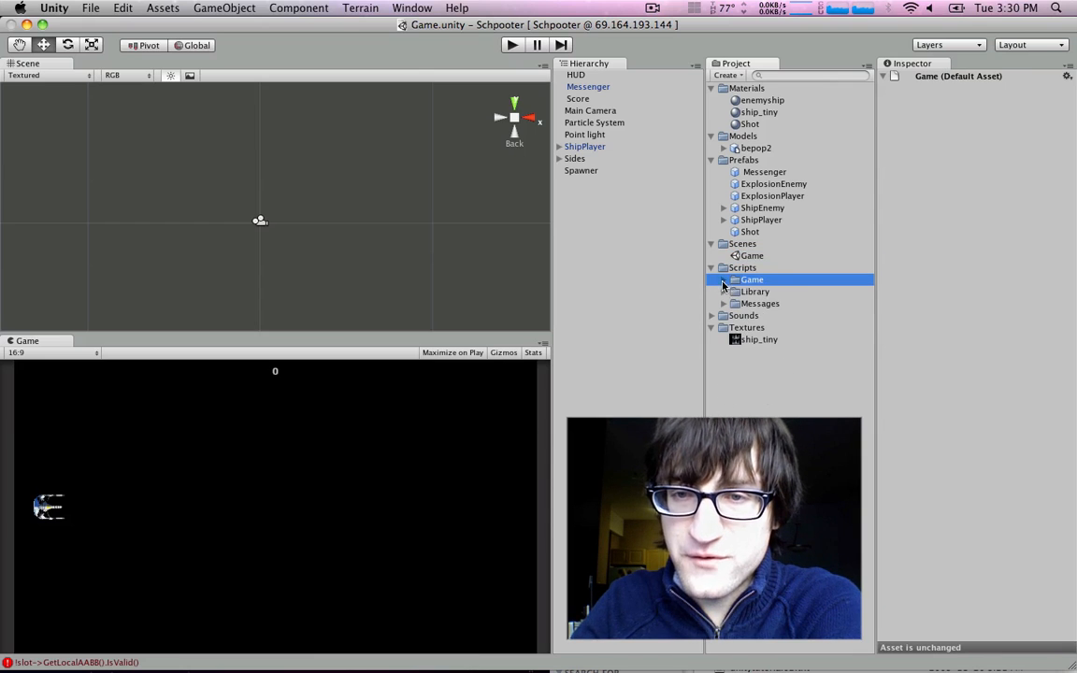
# Compare the script subfolders, expand Library to view its Messaging scripts, and collapse Library again.
pyautogui.click(753, 292)
pyautogui.click(757, 304)
pyautogui.click(748, 291)
pyautogui.click(735, 280)
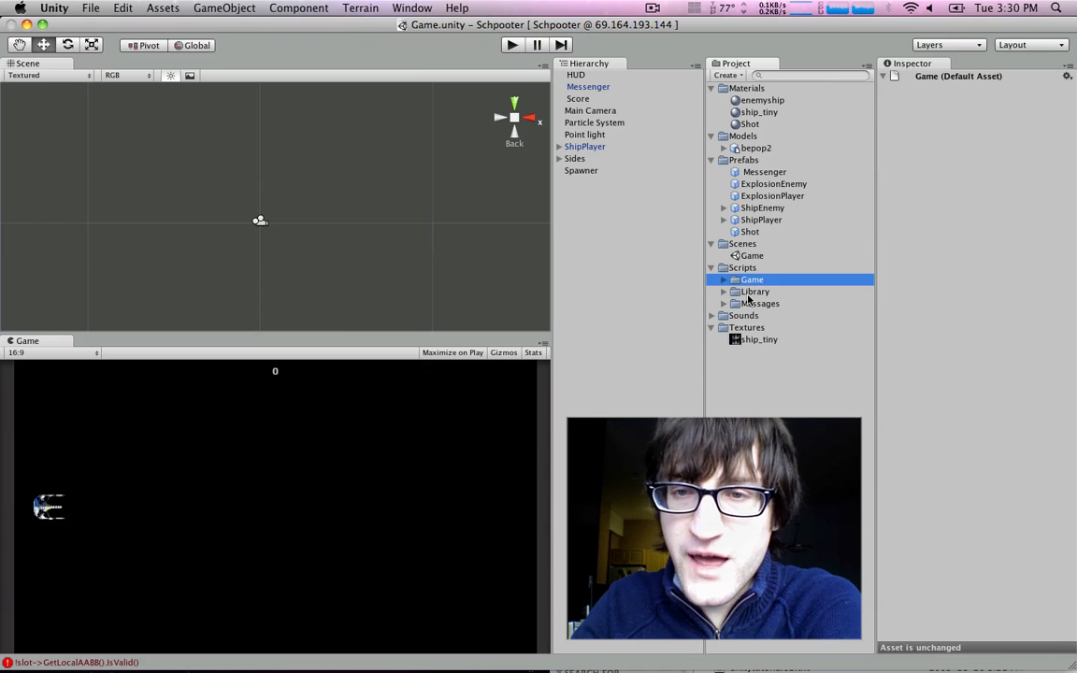
pyautogui.click(743, 292)
pyautogui.click(748, 304)
pyautogui.click(734, 291)
pyautogui.click(723, 293)
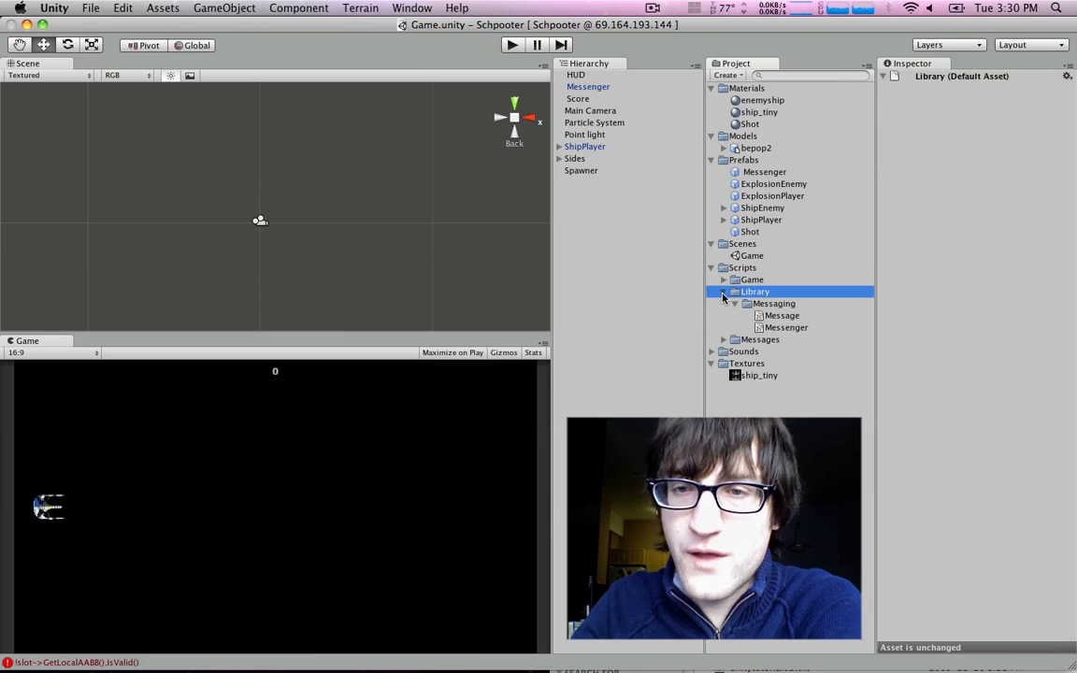
pyautogui.click(735, 304)
pyautogui.click(727, 292)
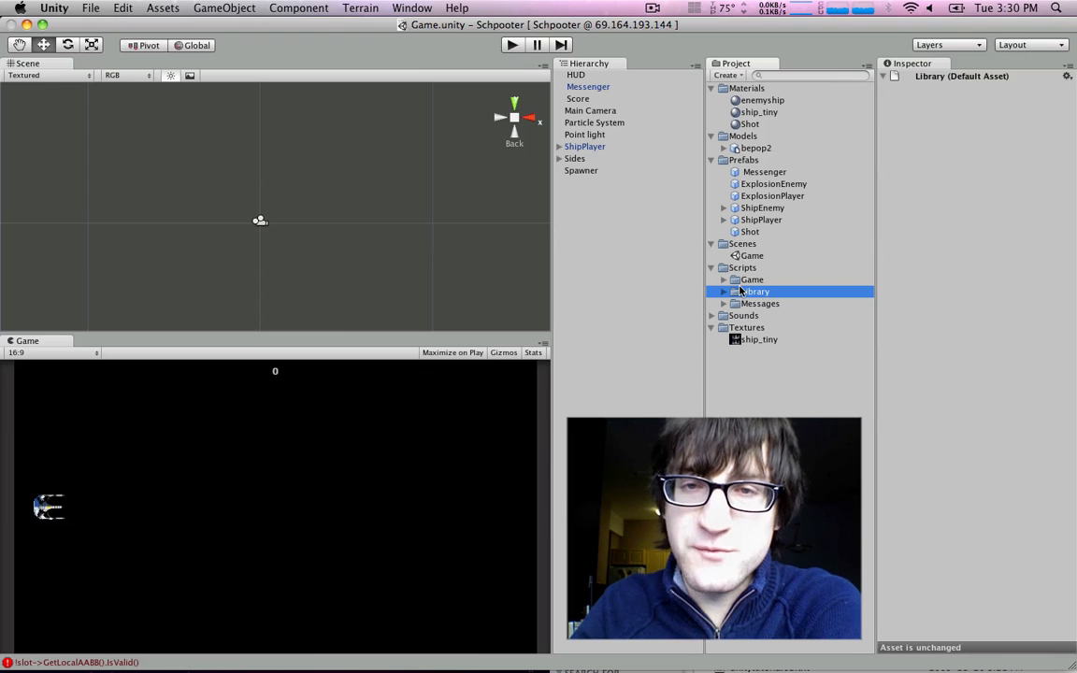
# Select the Messages subfolder of Scripts and expand it to view its message scripts.
pyautogui.click(746, 279)
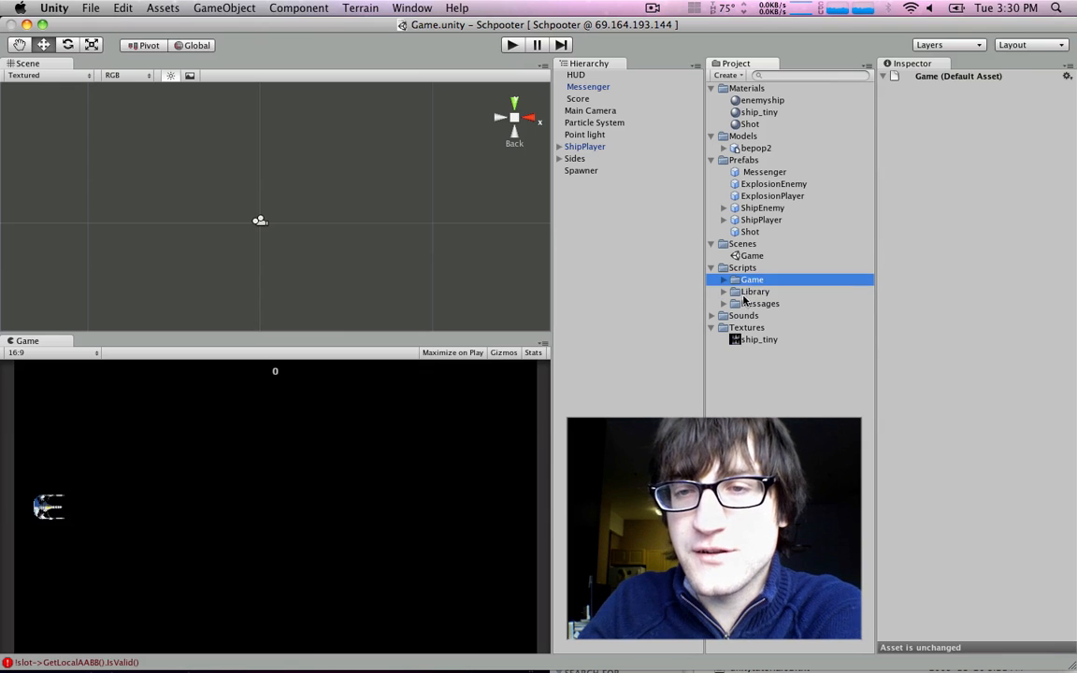
pyautogui.click(748, 291)
pyautogui.click(750, 281)
pyautogui.click(748, 305)
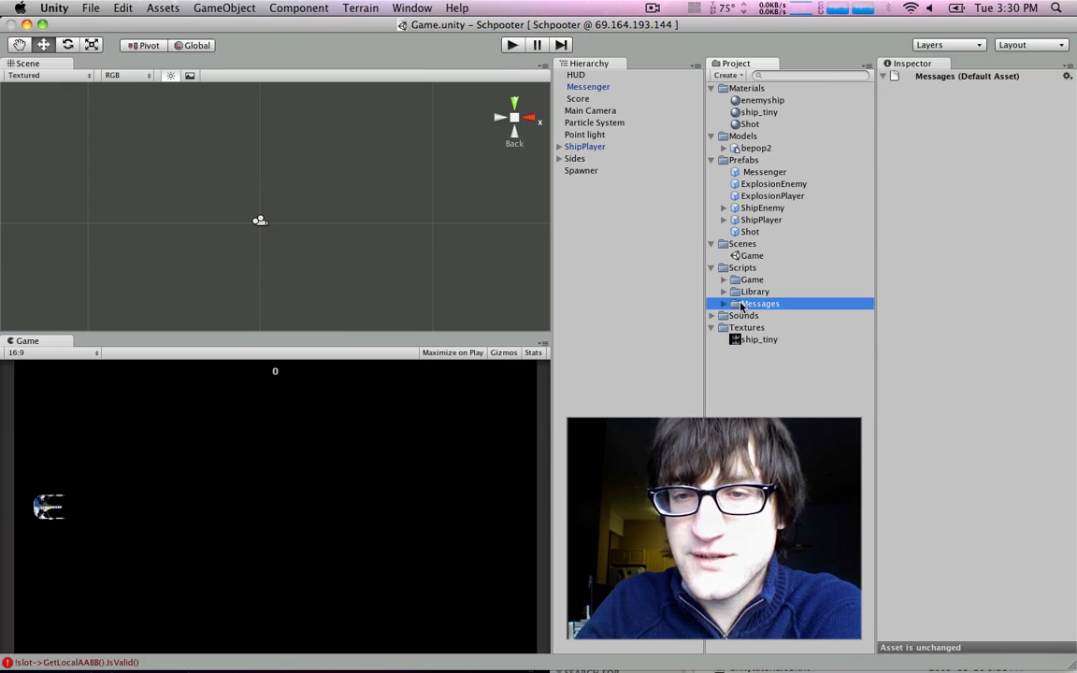
pyautogui.click(723, 305)
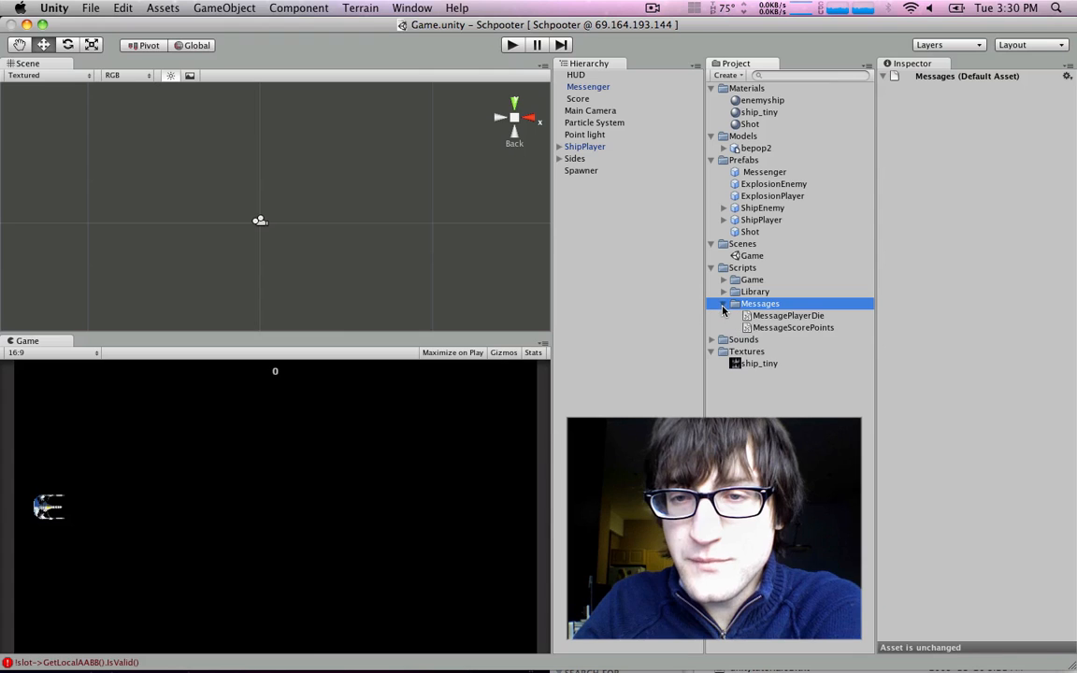
# View the MessagePlayerDie script in the Messages folder, and collapse the folder.
pyautogui.press('Down')
pyautogui.press('Down')
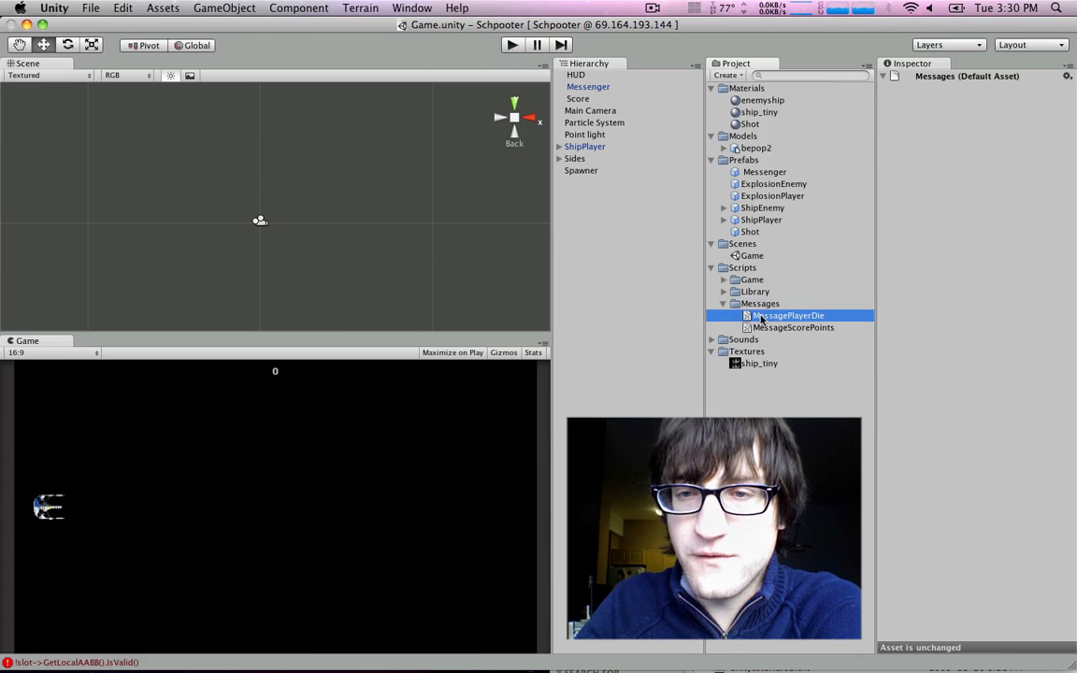
pyautogui.press('Up')
pyautogui.press('Up')
pyautogui.click(723, 305)
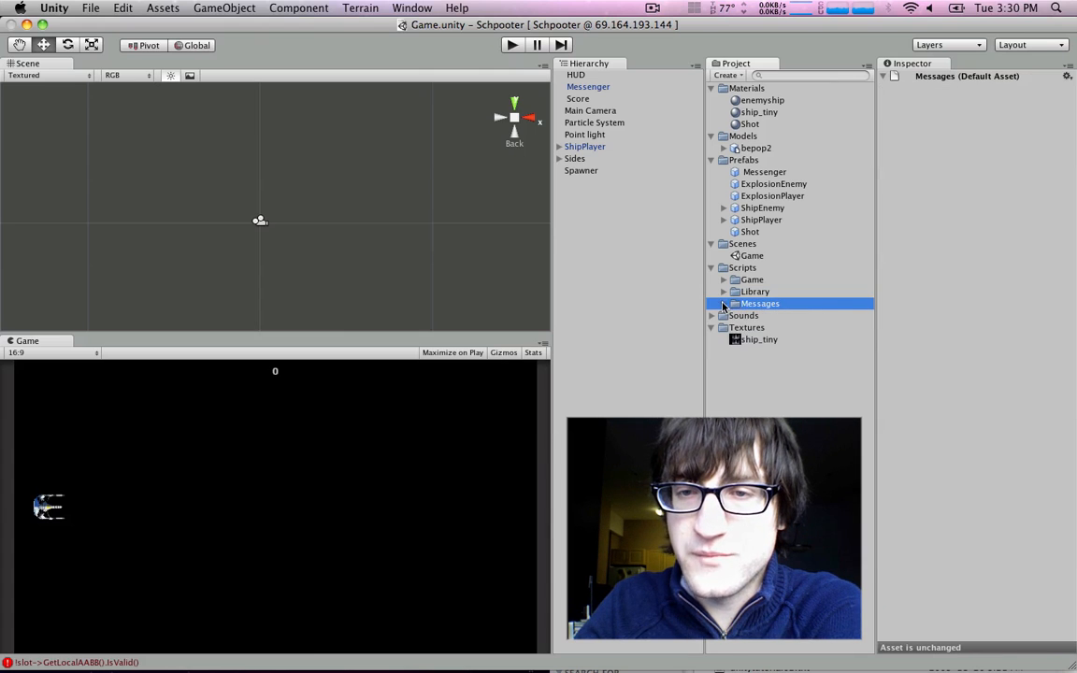
pyautogui.click(723, 305)
pyautogui.press('Down')
pyautogui.press('Down')
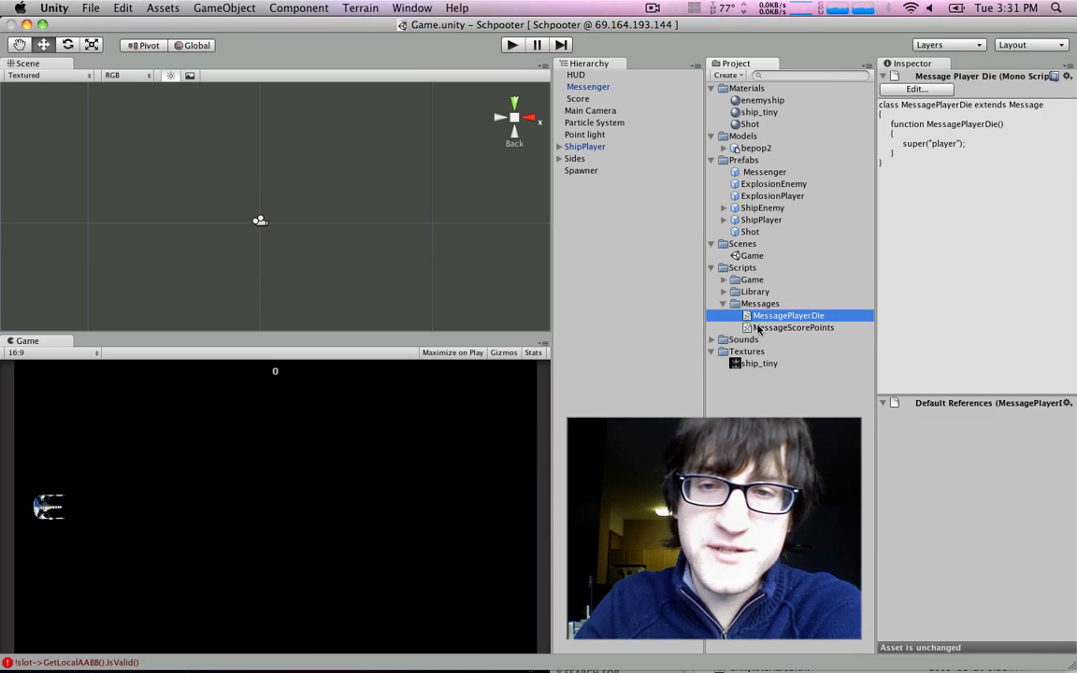
pyautogui.press('Up')
pyautogui.press('Up')
pyautogui.click(724, 305)
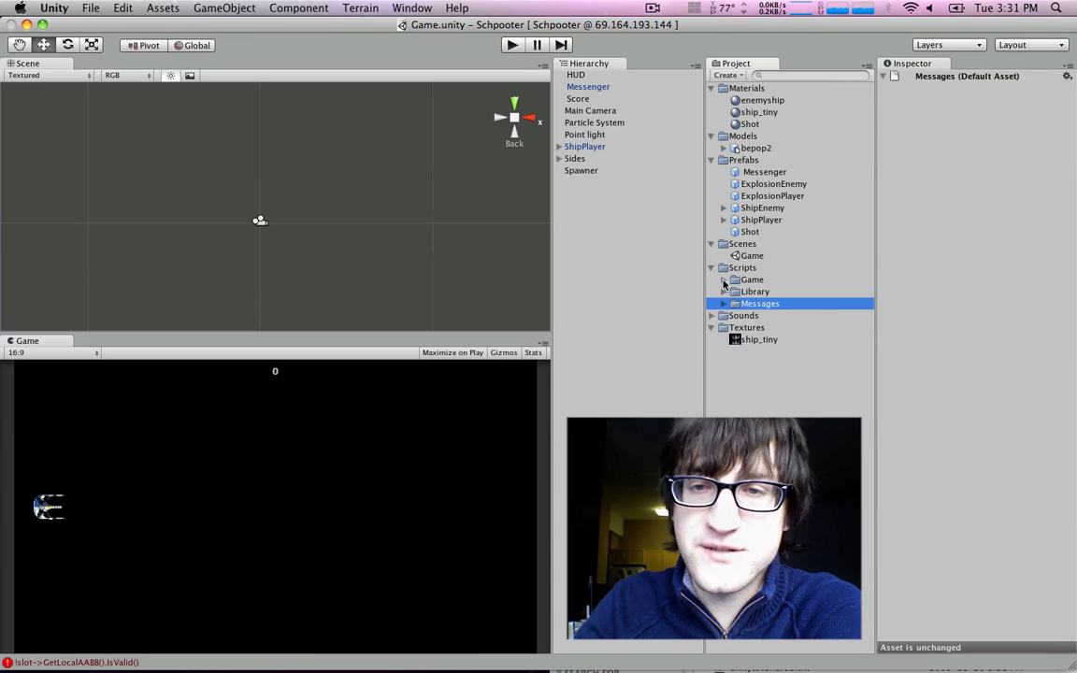
# Expand the Game scripts folder, look through its scripts from EmitOnStart to Temporary, and collapse it again.
pyautogui.click(724, 281)
pyautogui.click(765, 291)
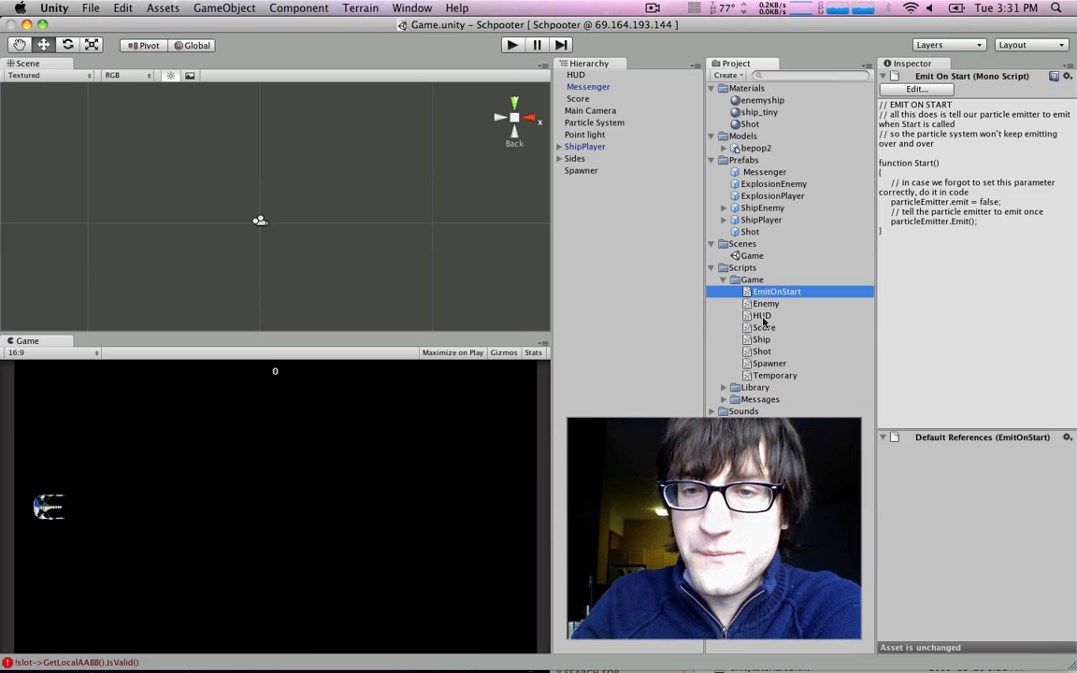
pyautogui.click(774, 304)
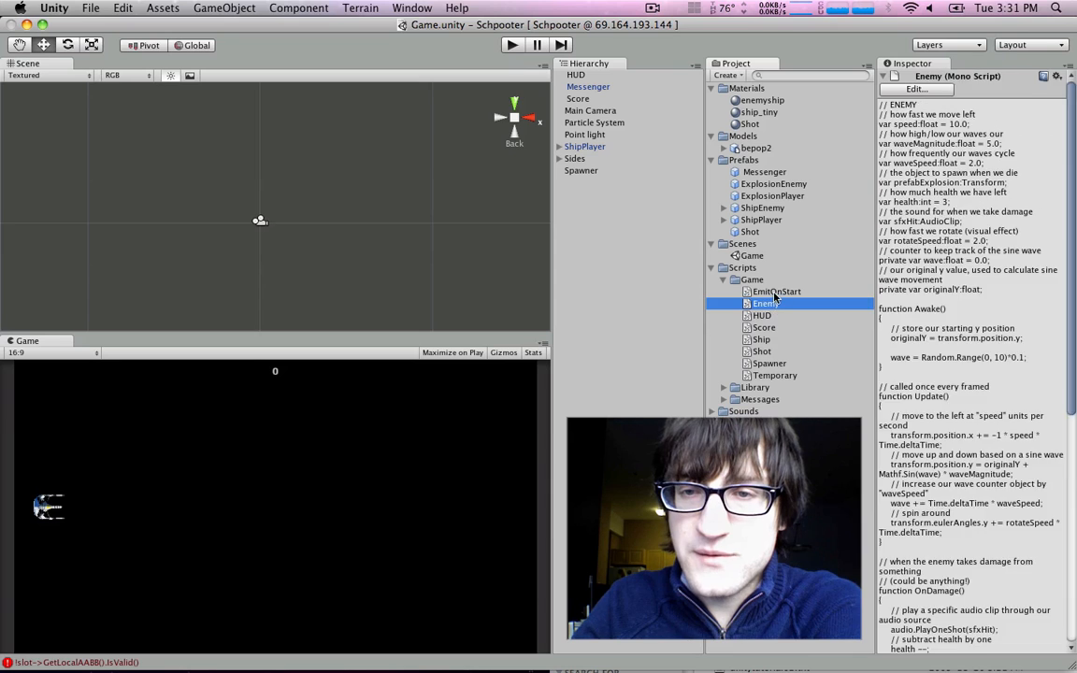
pyautogui.click(774, 294)
pyautogui.click(775, 304)
pyautogui.click(774, 317)
pyautogui.click(776, 329)
pyautogui.click(764, 352)
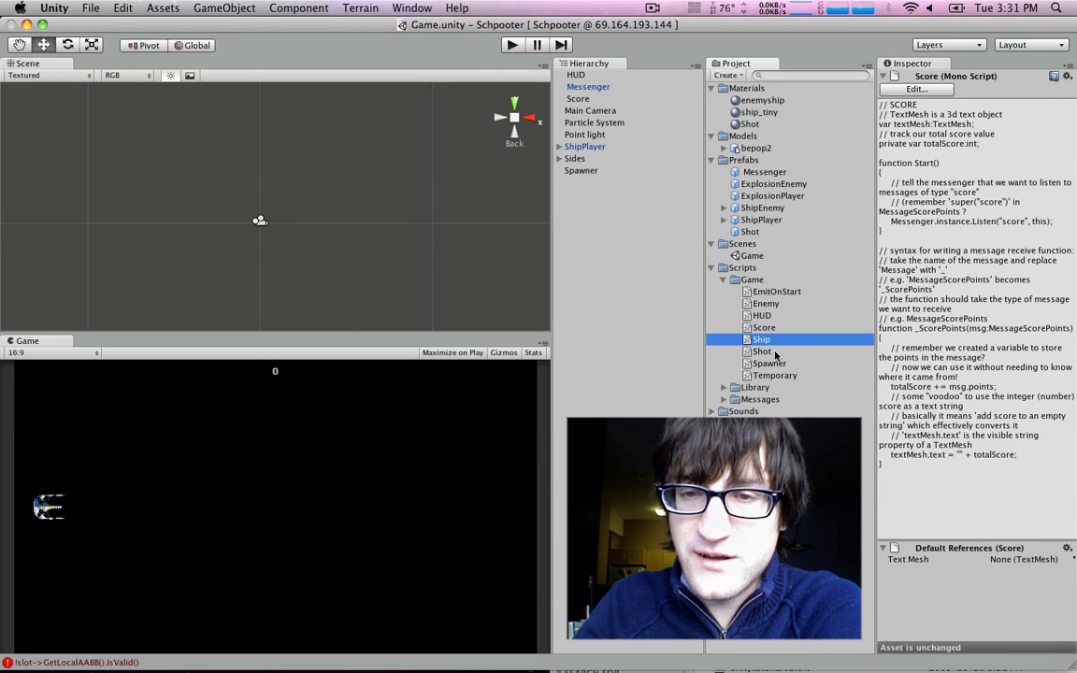
pyautogui.click(770, 364)
pyautogui.click(776, 375)
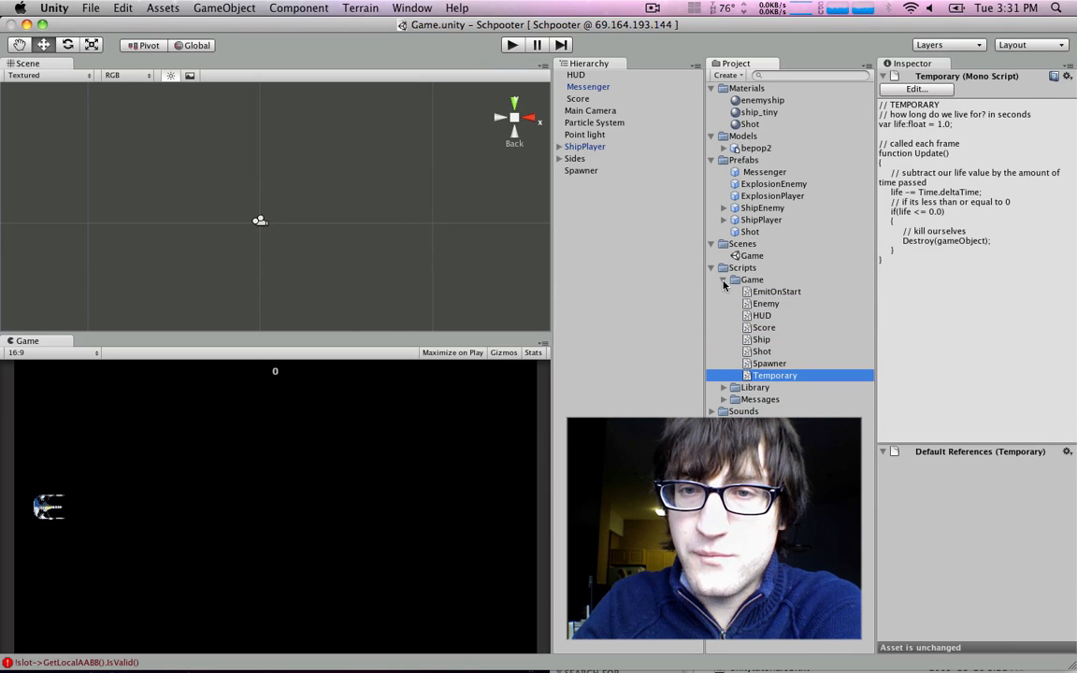
pyautogui.click(767, 364)
pyautogui.click(723, 281)
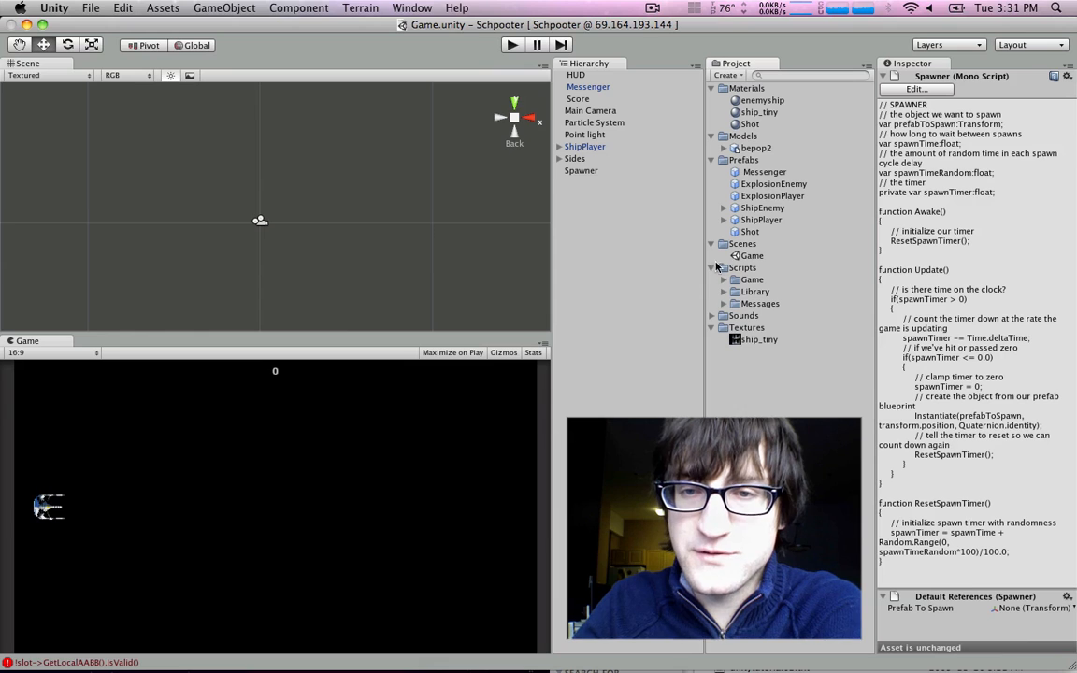
# Collapse Scripts and preview the ExplosionEnemy, ExplosionPlayer and HitEnemy audio clips in the Sounds folder, leaving that folder collapsed.
pyautogui.click(711, 269)
pyautogui.click(711, 280)
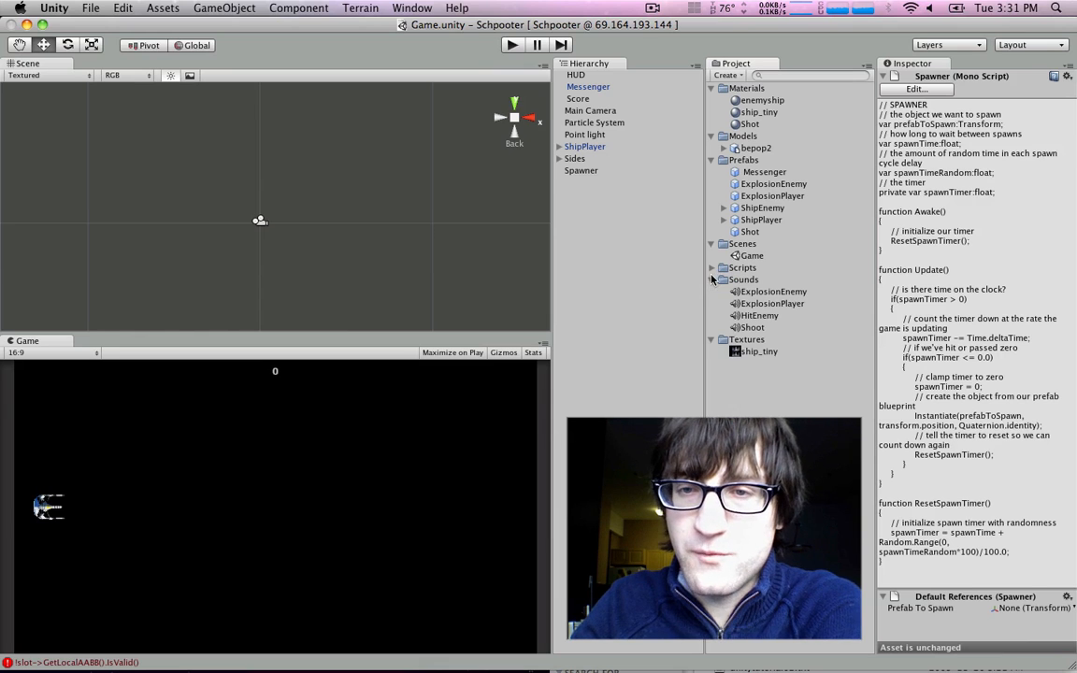
pyautogui.click(759, 291)
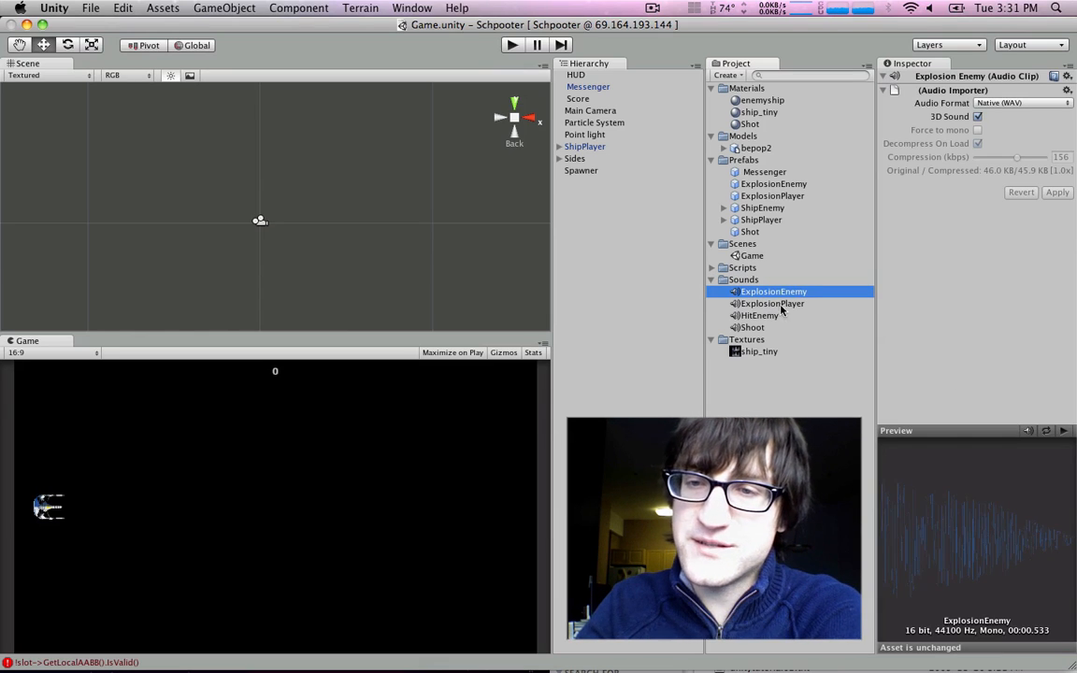
pyautogui.click(1062, 432)
pyautogui.click(804, 304)
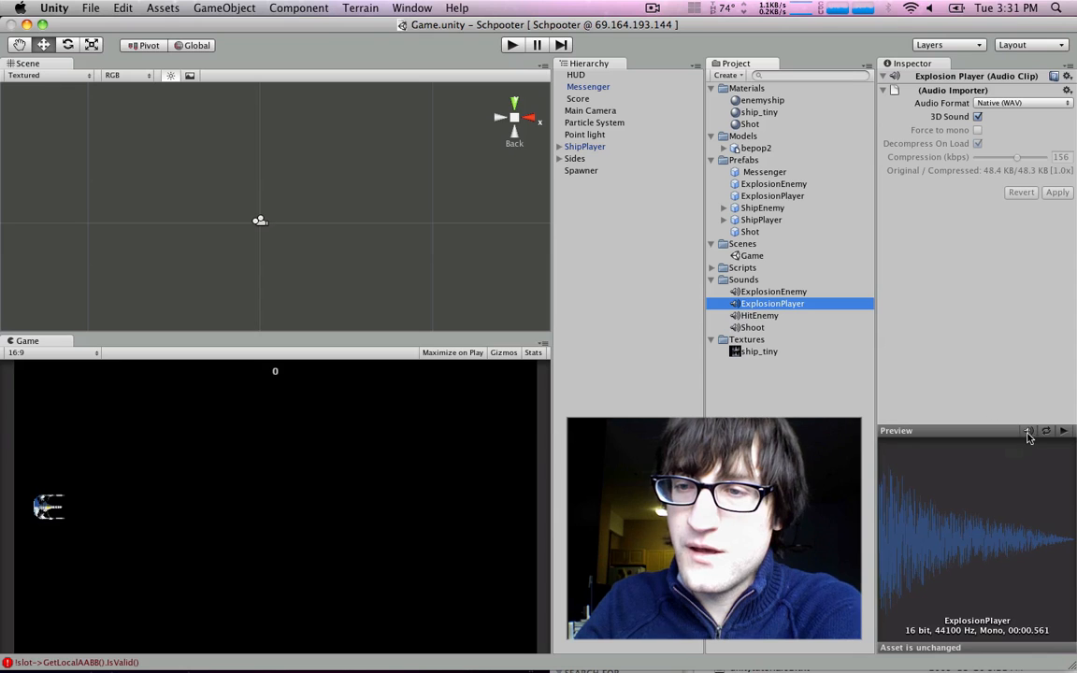
pyautogui.click(1064, 433)
pyautogui.click(793, 315)
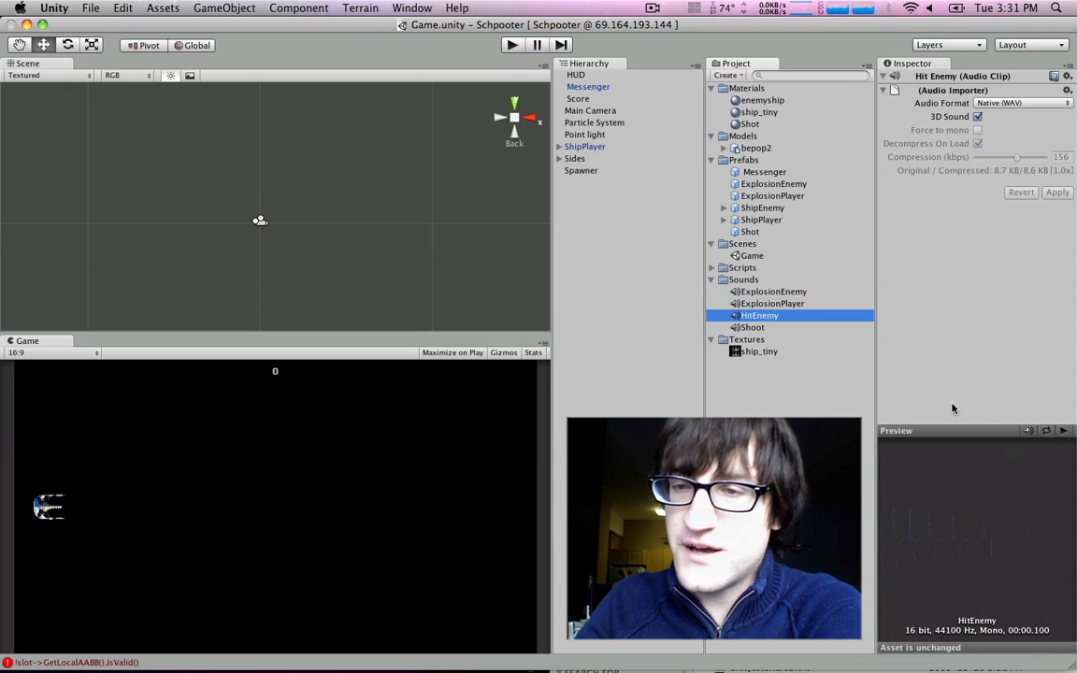
pyautogui.click(1063, 432)
pyautogui.click(712, 280)
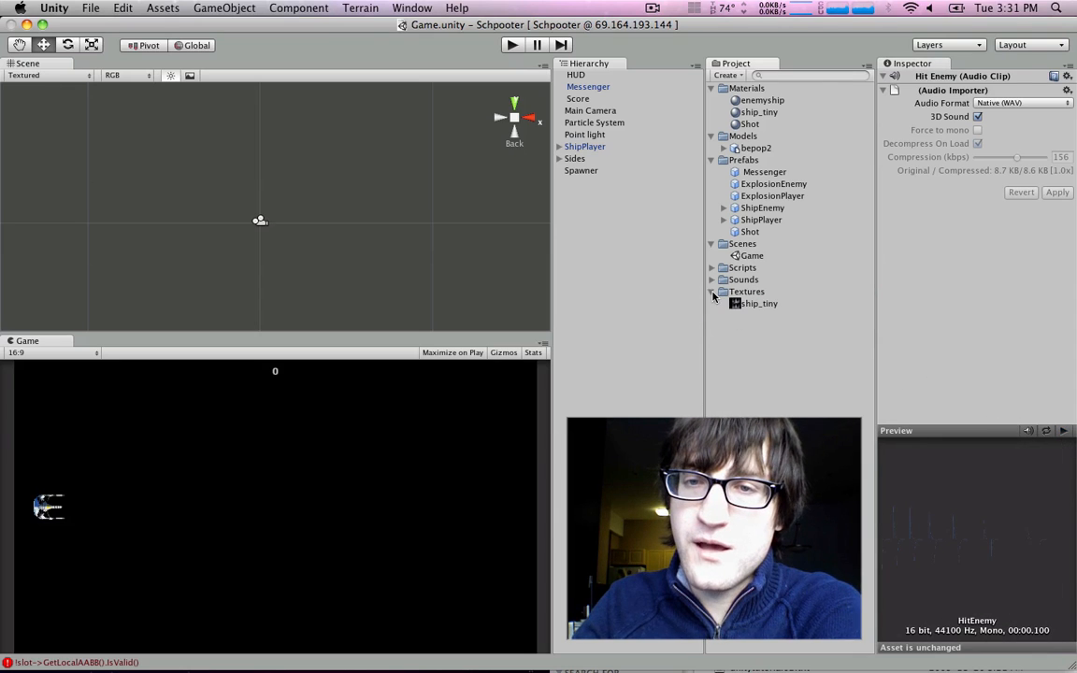
# View the import settings and preview of the ship_tiny texture, and collapse the Textures folder.
pyautogui.click(760, 302)
pyautogui.click(758, 298)
pyautogui.click(759, 304)
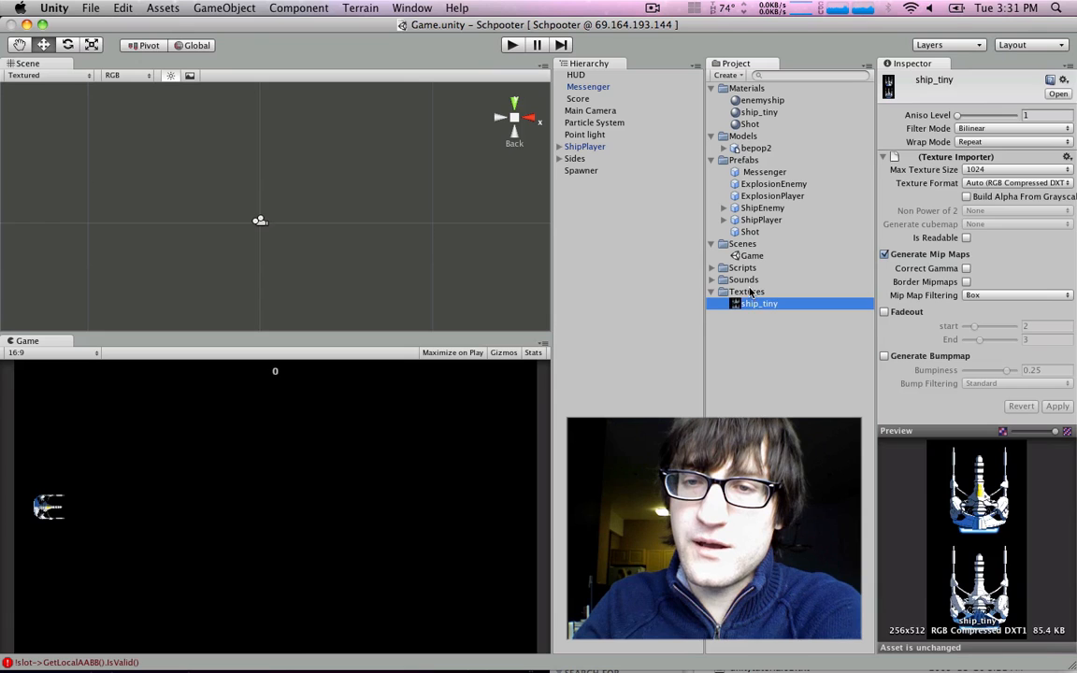
pyautogui.click(751, 293)
pyautogui.click(757, 304)
pyautogui.click(711, 292)
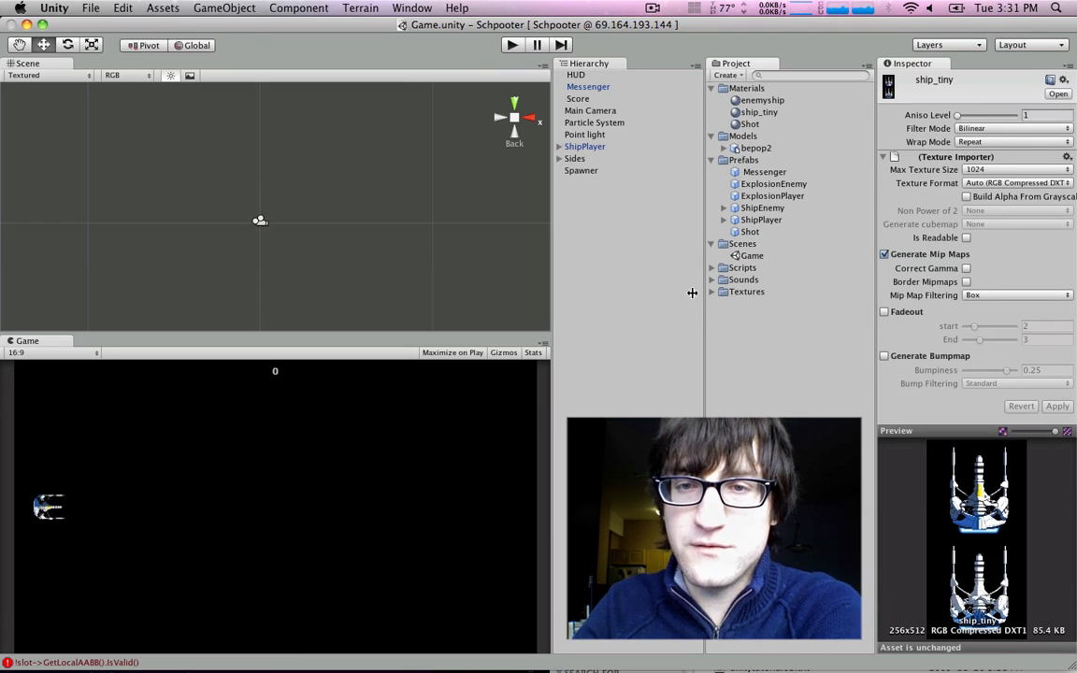
# Select the Sides object and frame its boundary colliders in the Scene view.
pyautogui.click(615, 159)
pyautogui.press('f')
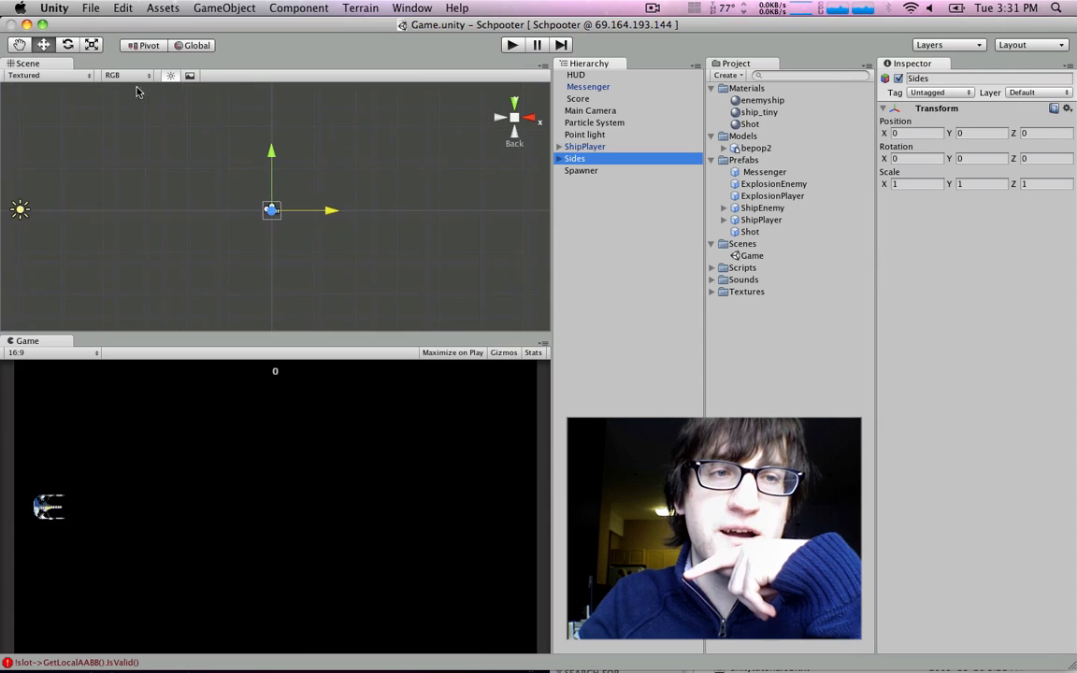
pyautogui.click(23, 43)
pyautogui.moveTo(182, 165); pyautogui.dragTo(203, 167)
pyautogui.scroll(2, 203, 168)
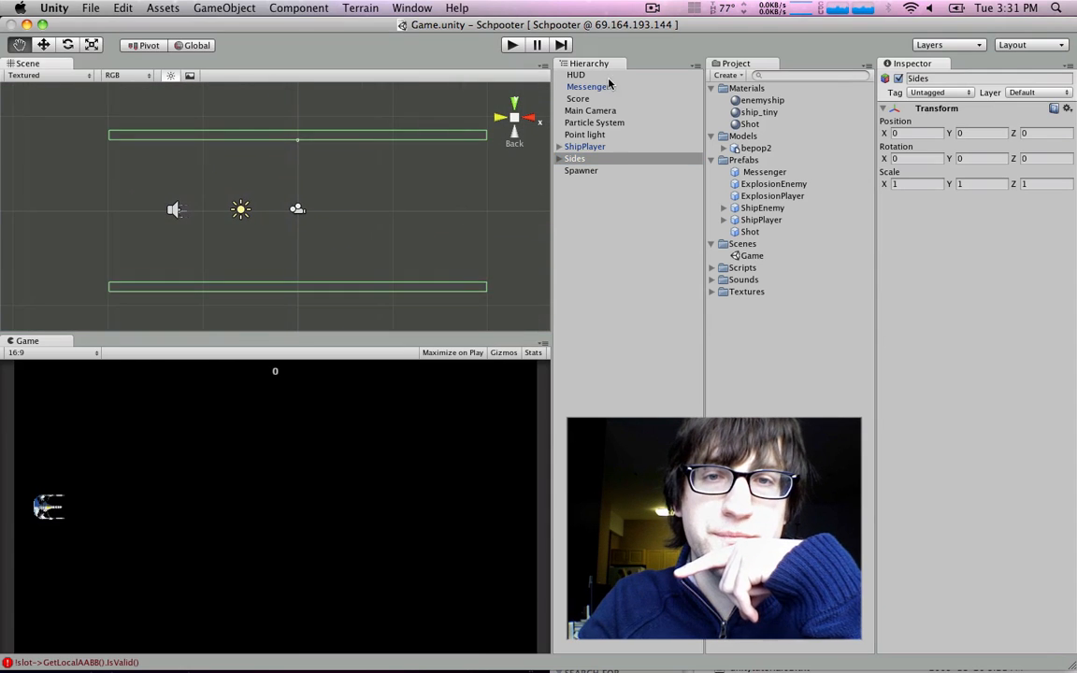
# Inspect the components of the HUD, Messenger and Score objects in the scene.
pyautogui.click(608, 75)
pyautogui.scroll(2, 358, 173)
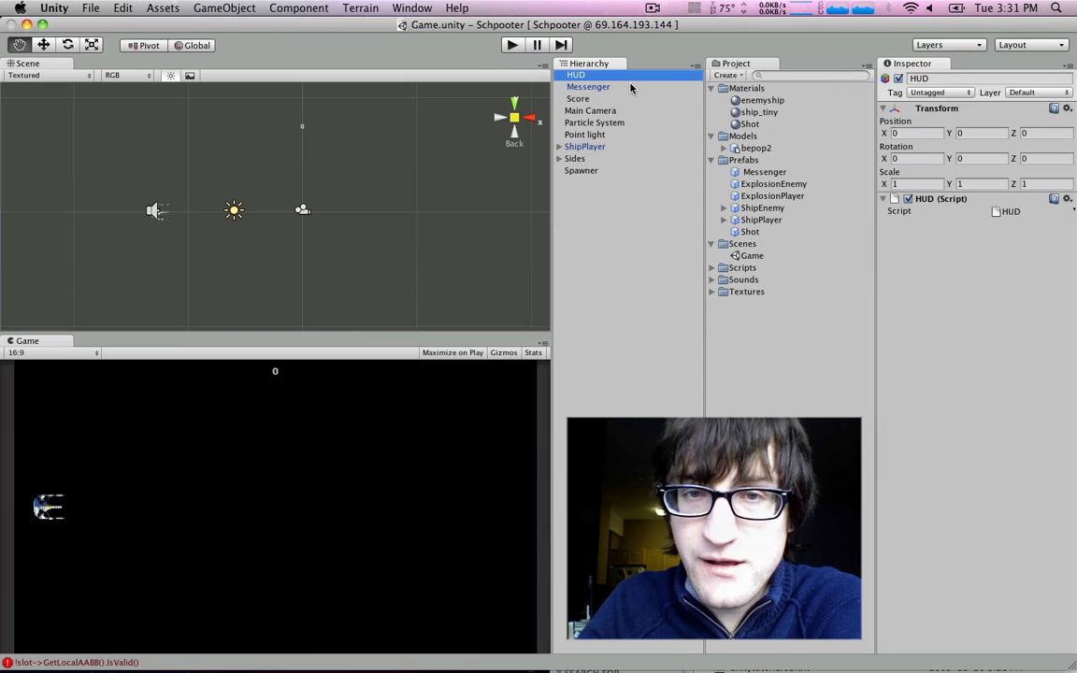
pyautogui.click(632, 88)
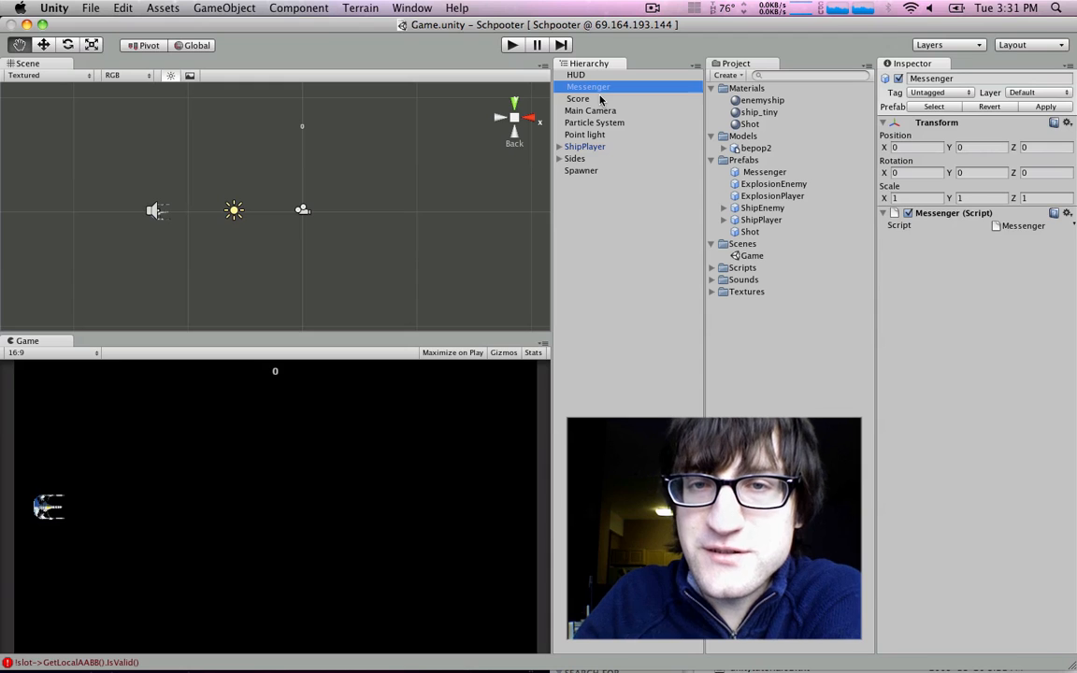
pyautogui.click(600, 99)
pyautogui.click(617, 87)
pyautogui.click(608, 101)
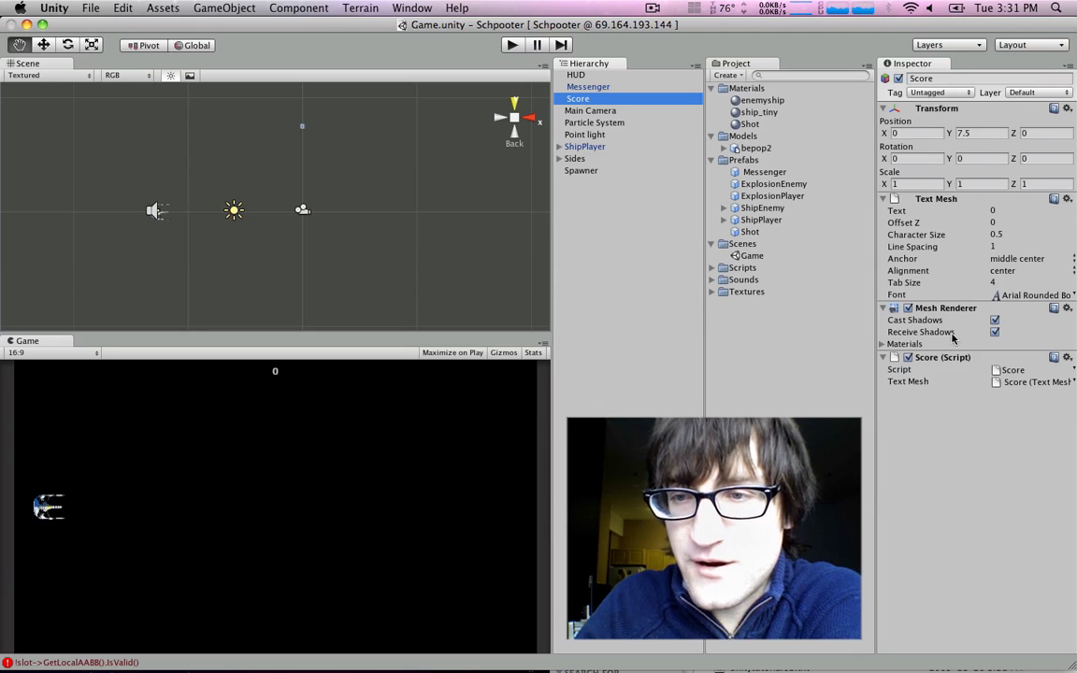
# Select the Main Camera and examine its settings and view cone in the scene.
pyautogui.click(598, 111)
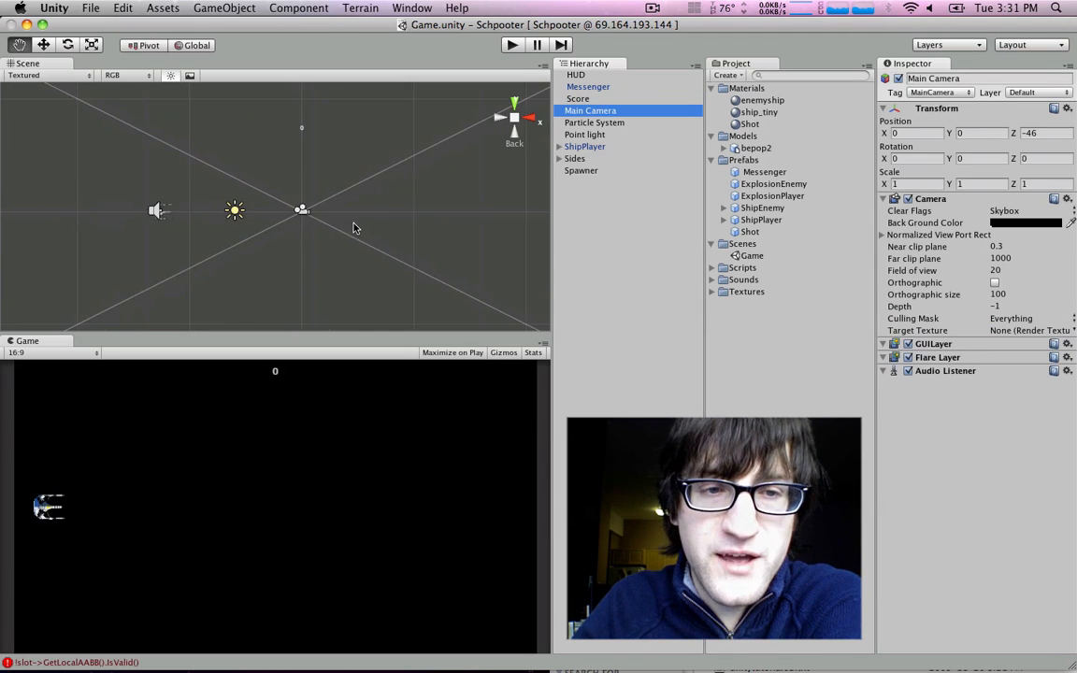
pyautogui.scroll(5, 355, 228)
pyautogui.scroll(-3, 359, 222)
pyautogui.scroll(5, 361, 222)
pyautogui.scroll(-5, 361, 221)
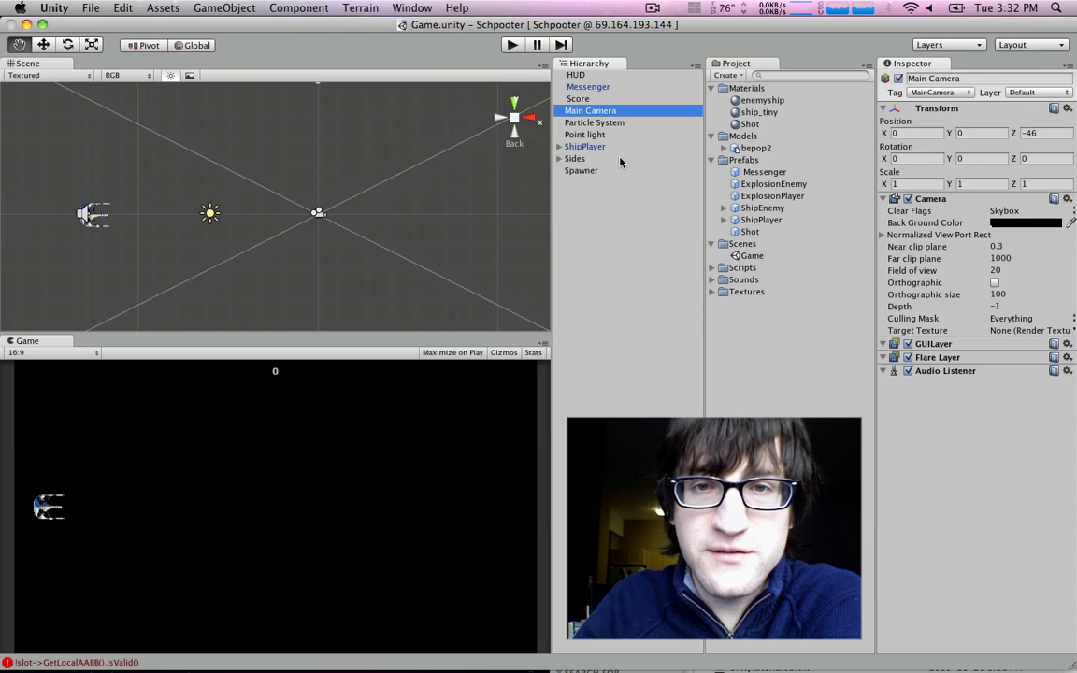
# Examine the Particle System star field and the Point light with its range in the scene.
pyautogui.click(613, 124)
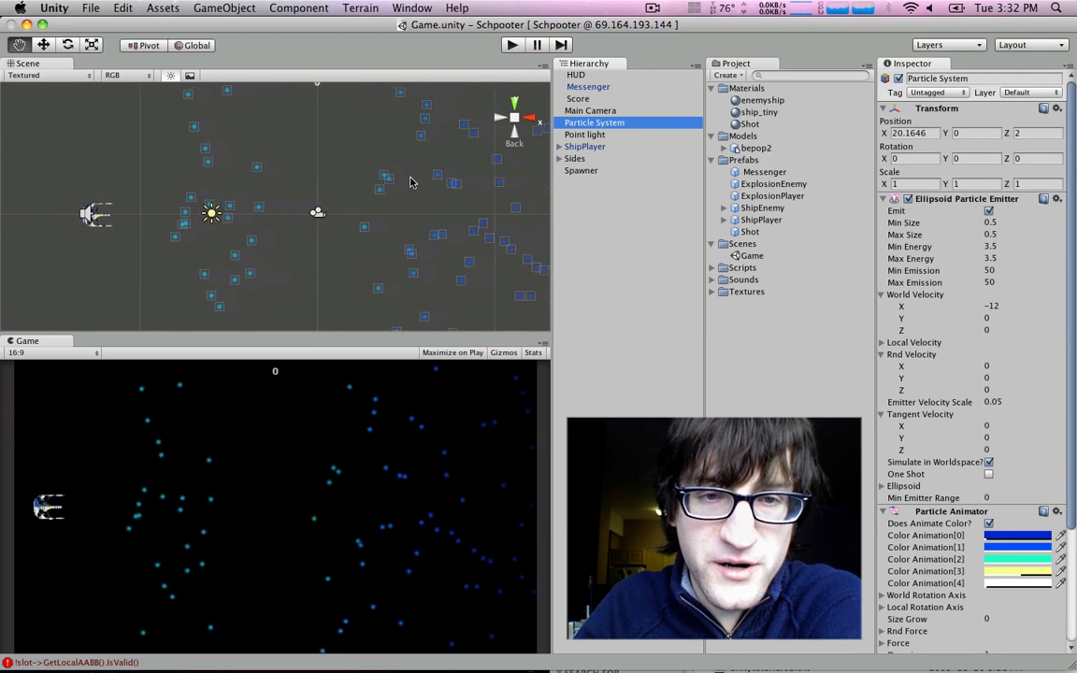
pyautogui.scroll(-4, 410, 182)
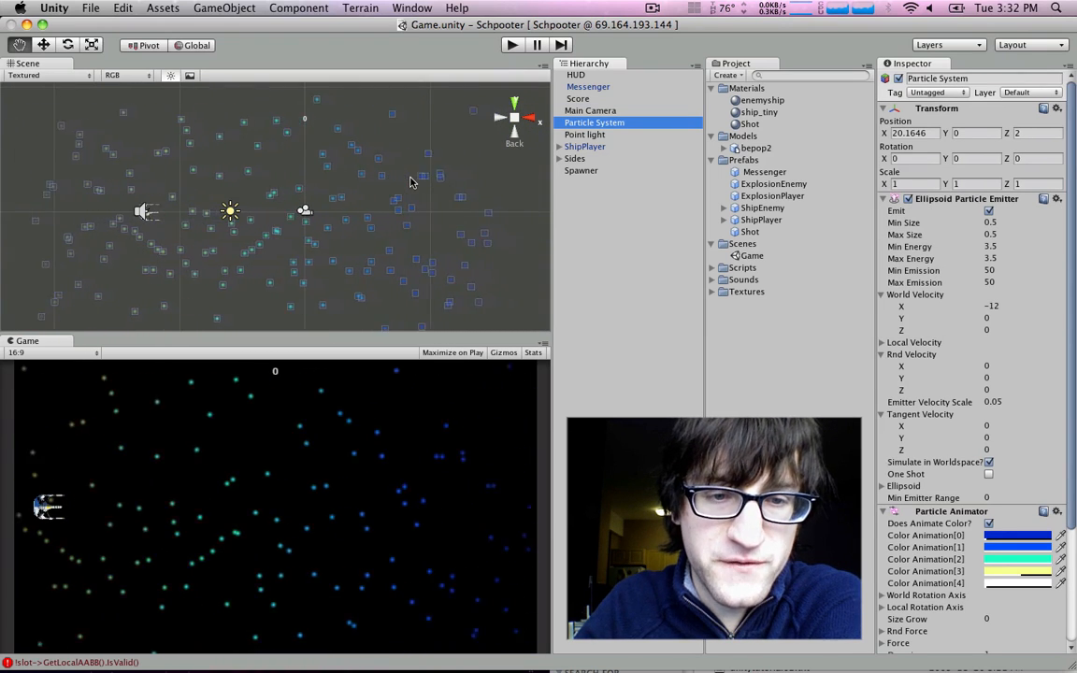
pyautogui.click(577, 136)
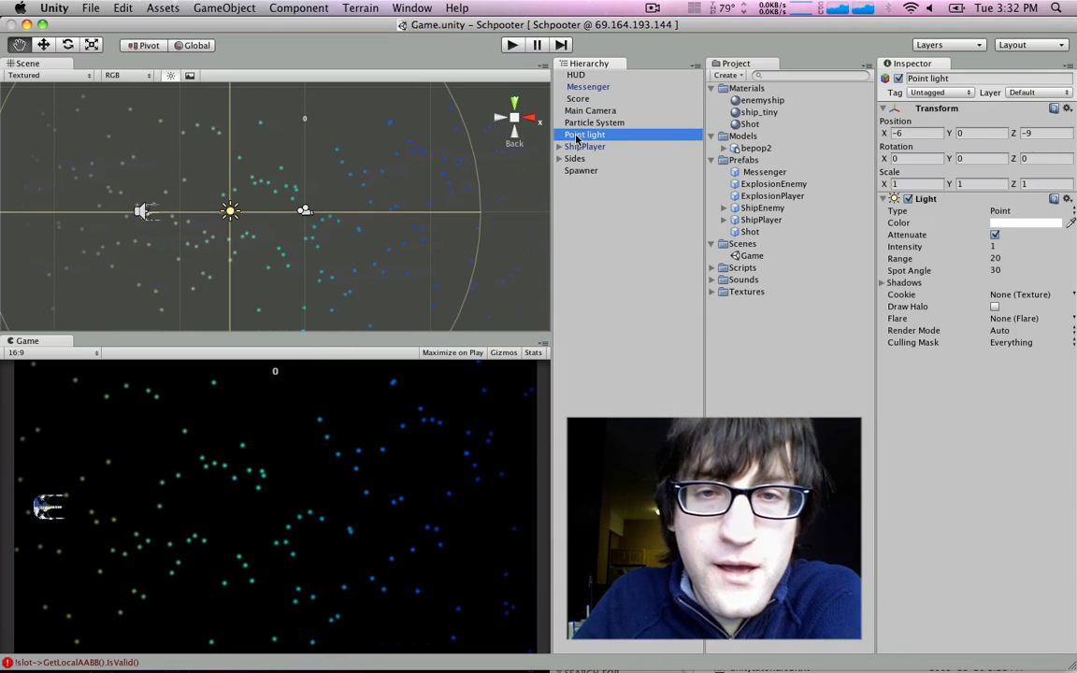
pyautogui.scroll(-5, 273, 215)
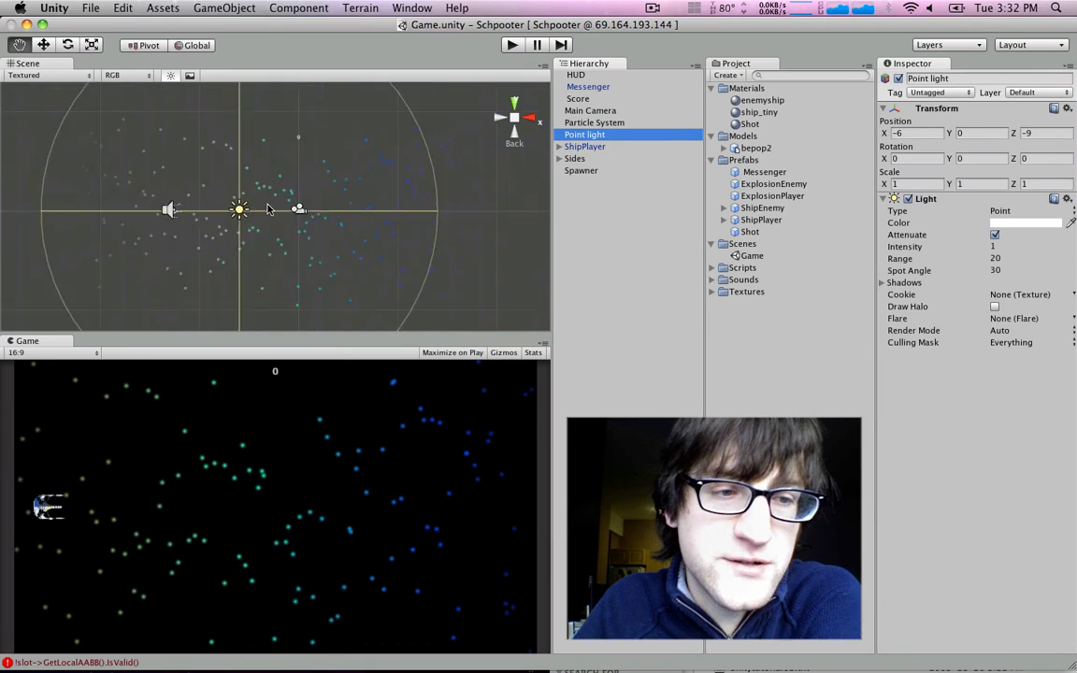
pyautogui.scroll(8, 268, 209)
# Select the ShipPlayer object, frame it in the Scene view and activate the Move tool.
pyautogui.click(584, 157)
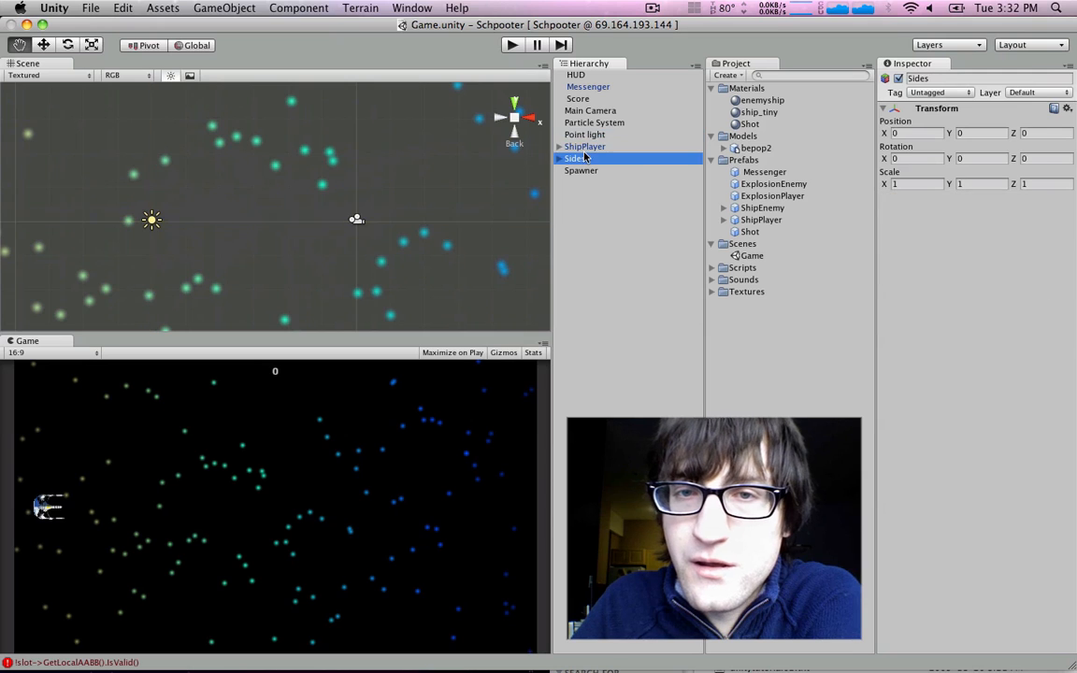
pyautogui.click(584, 148)
pyautogui.scroll(-5, 349, 170)
pyautogui.scroll(3, 334, 176)
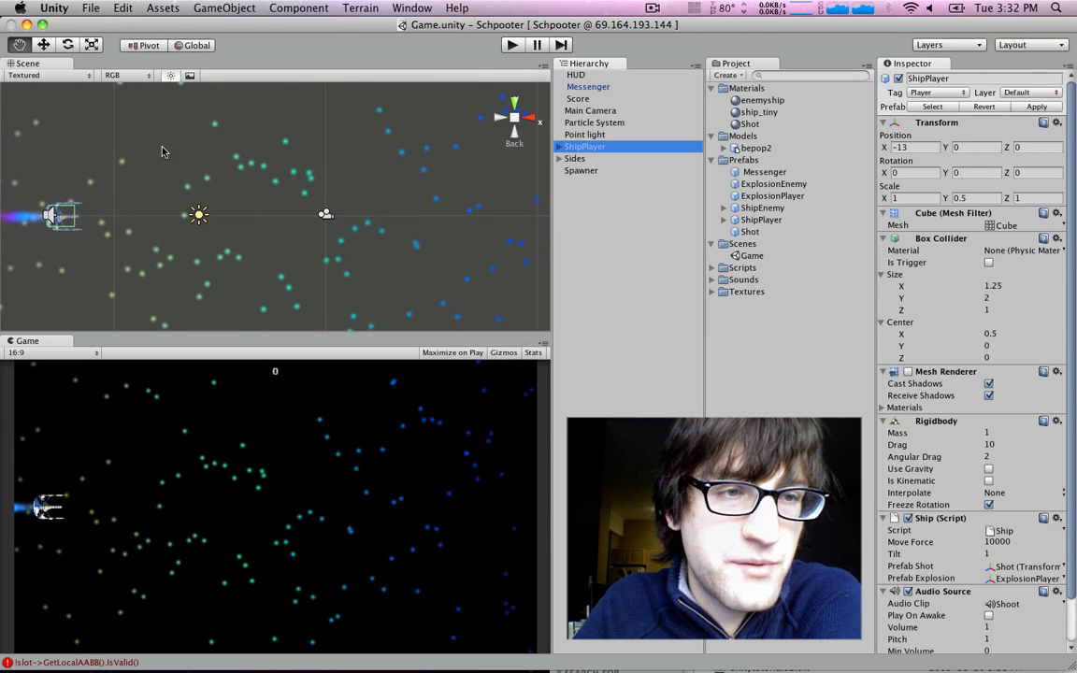
pyautogui.press('f')
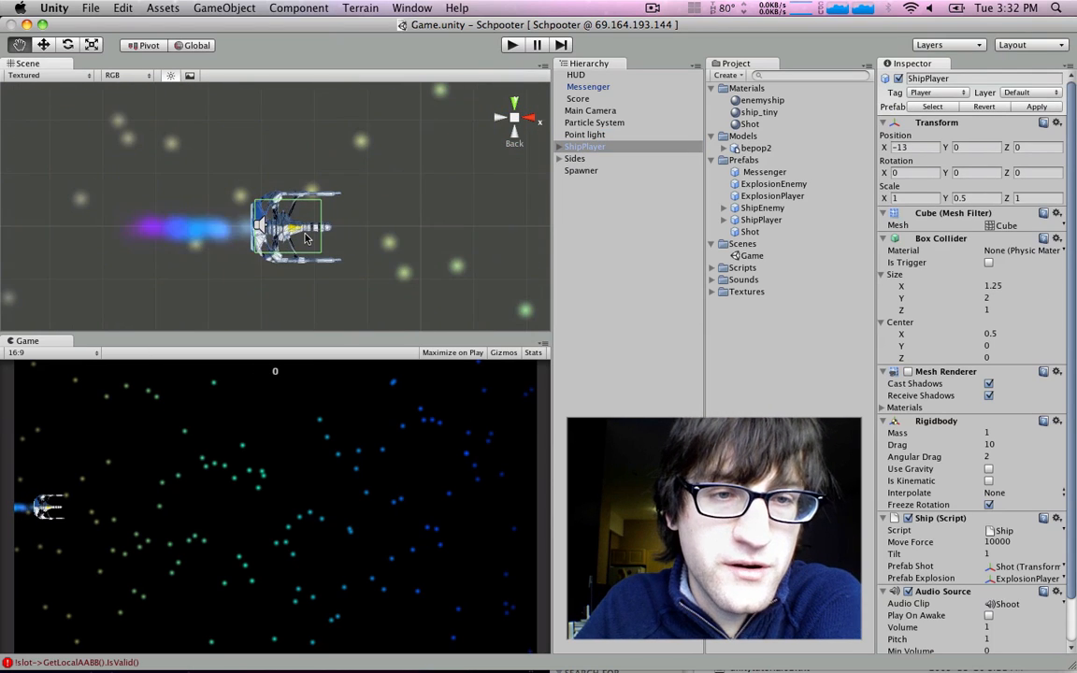
pyautogui.click(44, 49)
pyautogui.click(578, 148)
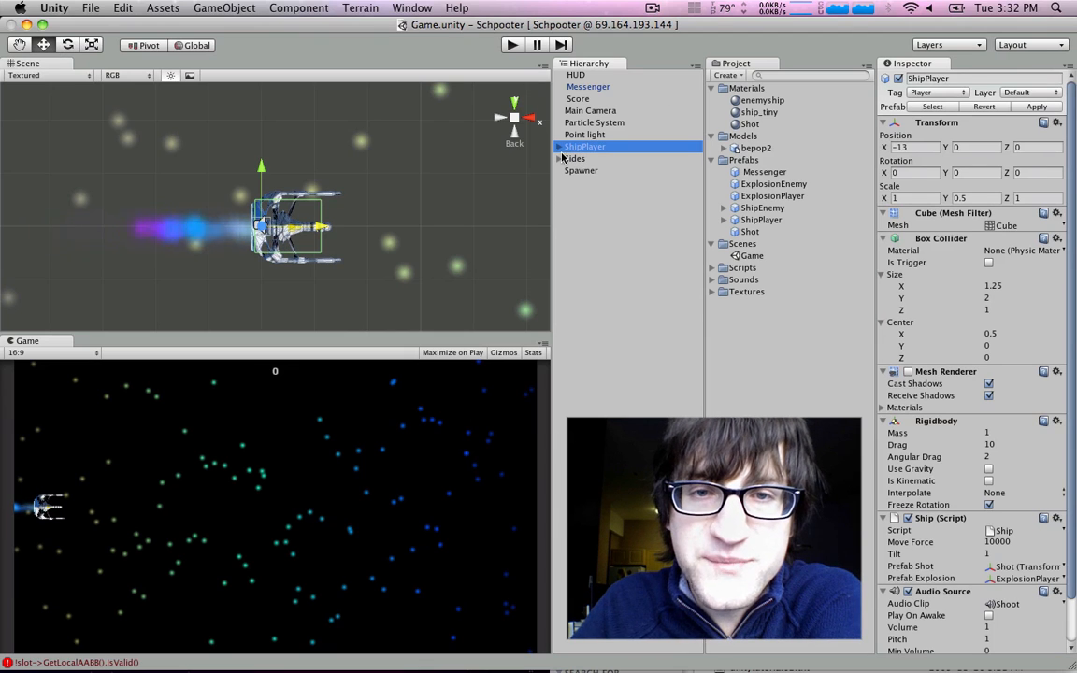
# Expand ShipPlayer, inspect its bepop2 and ParticleExhaust child objects, and clear the selection.
pyautogui.click(559, 148)
pyautogui.click(598, 170)
pyautogui.click(593, 158)
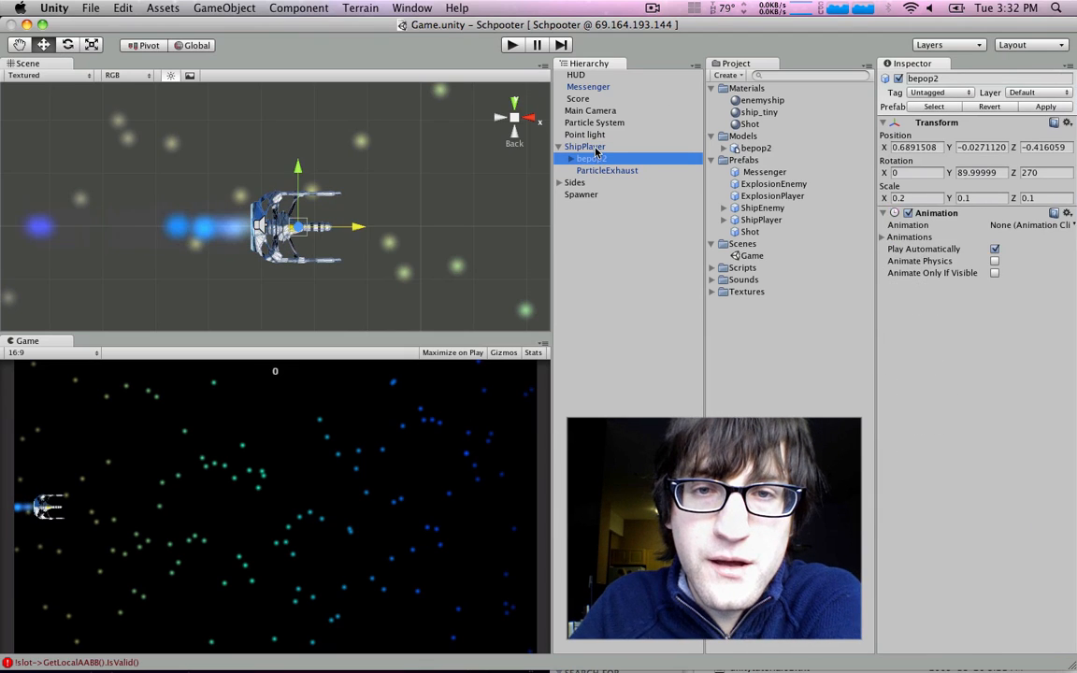
pyautogui.click(592, 147)
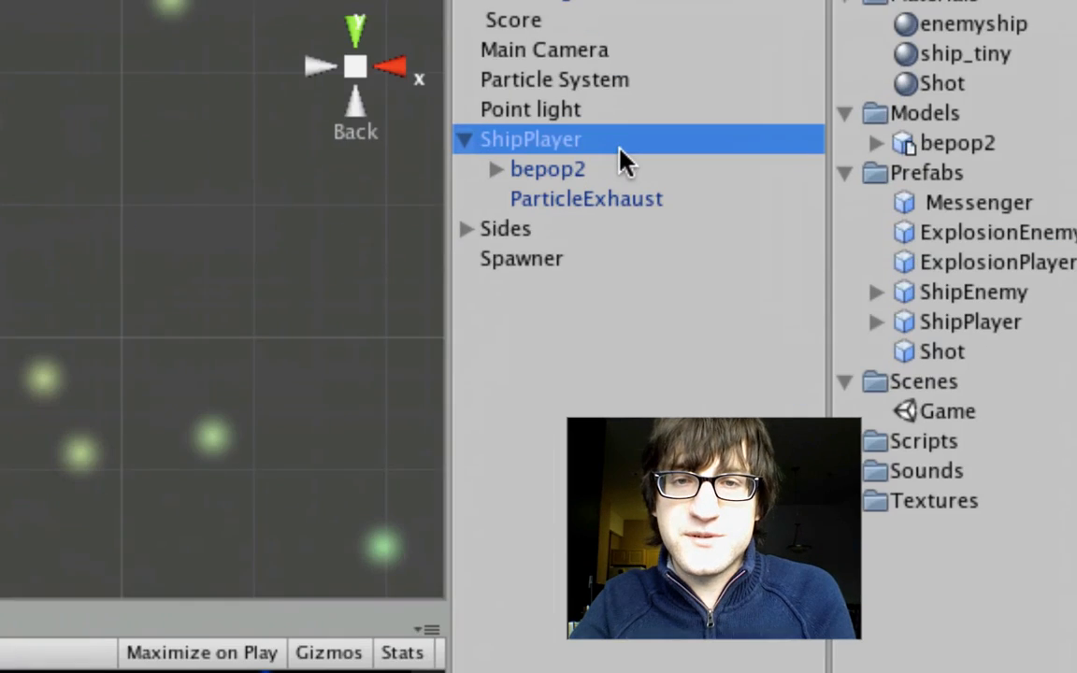
pyautogui.click(621, 163)
pyautogui.click(617, 194)
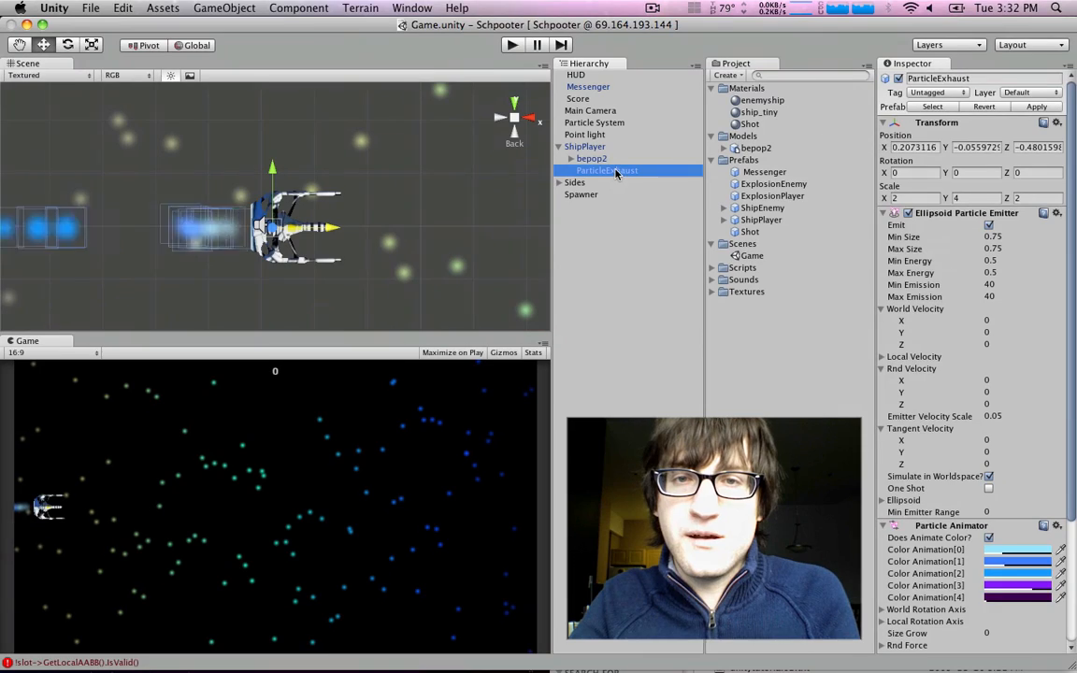
pyautogui.click(549, 136)
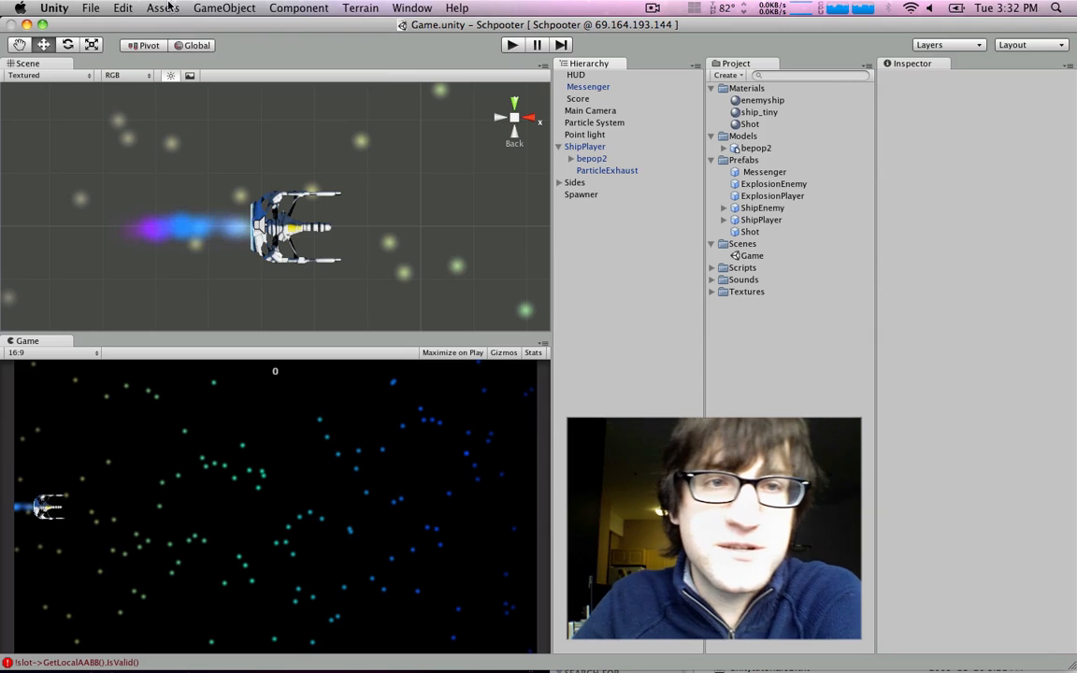
# Create a cube and move it along the X axis away from the ship to about X -9.45.
pyautogui.click(225, 7)
pyautogui.moveTo(242, 39)
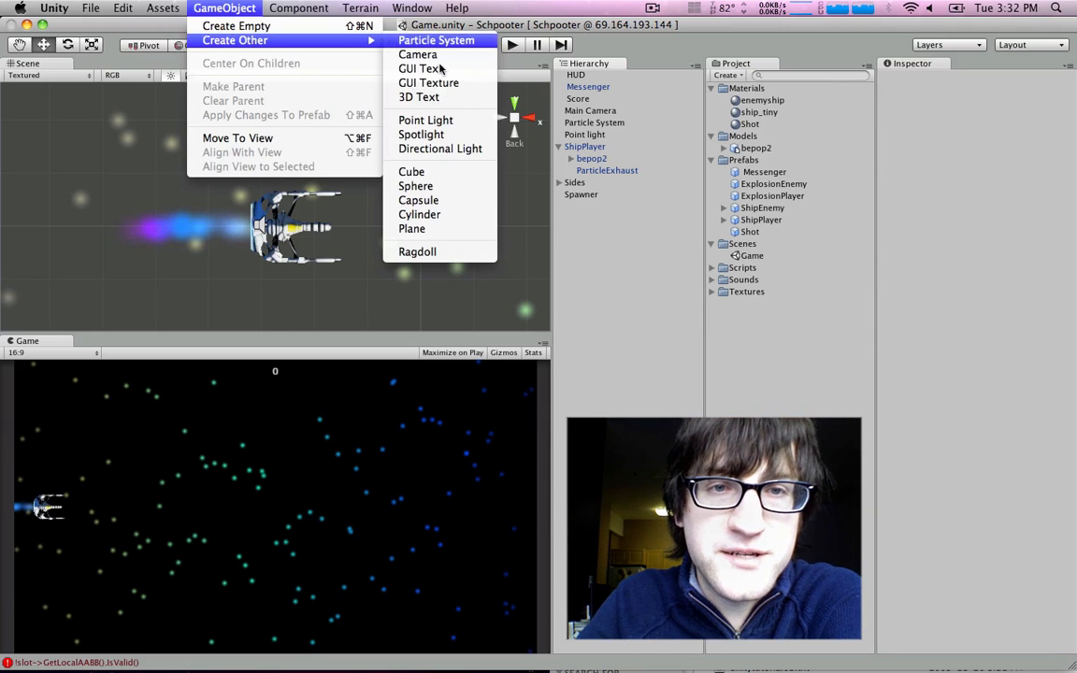
pyautogui.click(446, 176)
pyautogui.scroll(-8, 444, 181)
pyautogui.scroll(2, 336, 196)
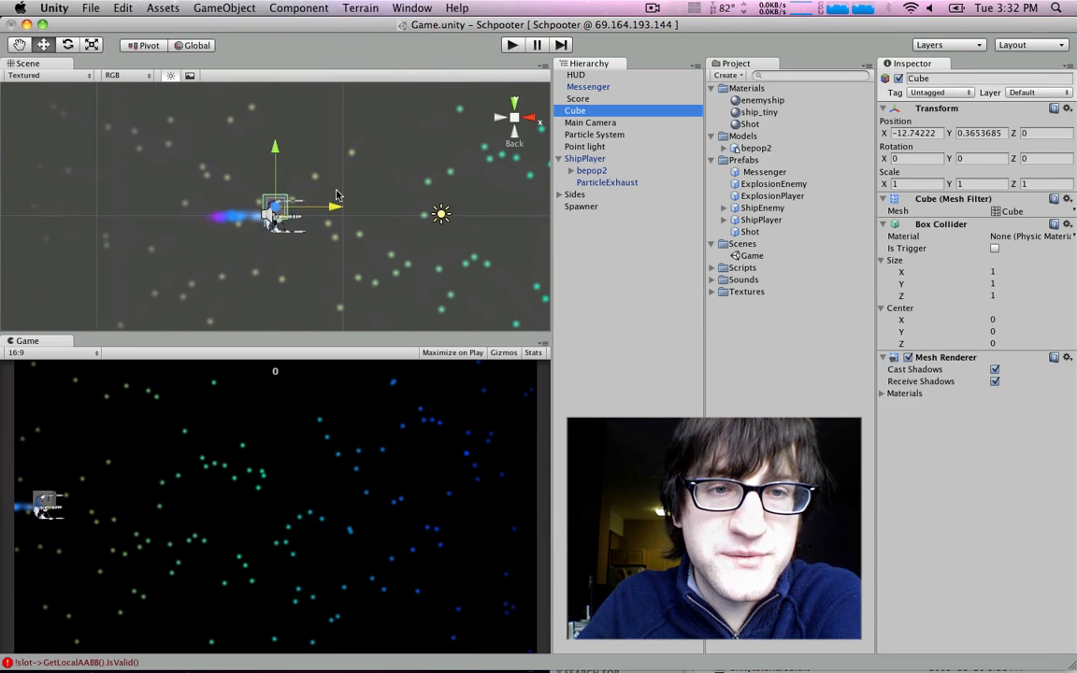
pyautogui.click(346, 206)
pyautogui.moveTo(350, 210); pyautogui.dragTo(425, 209)
# Create a sphere and move it along the X axis to about 2.9 units beyond the cube.
pyautogui.click(225, 8)
pyautogui.moveTo(242, 41)
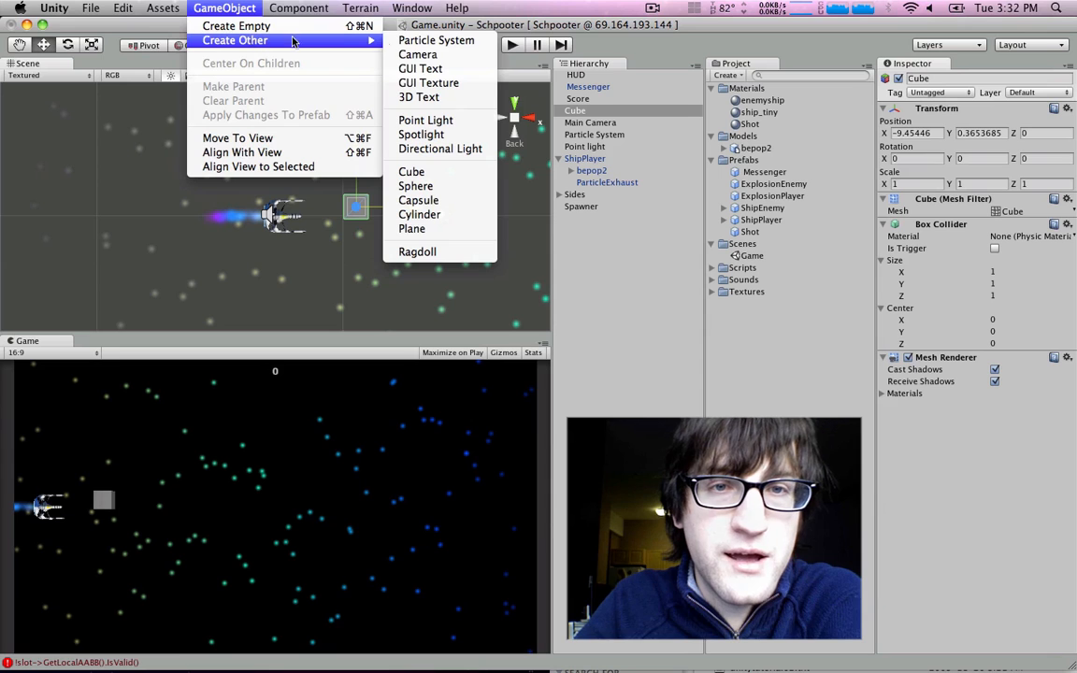
pyautogui.click(416, 186)
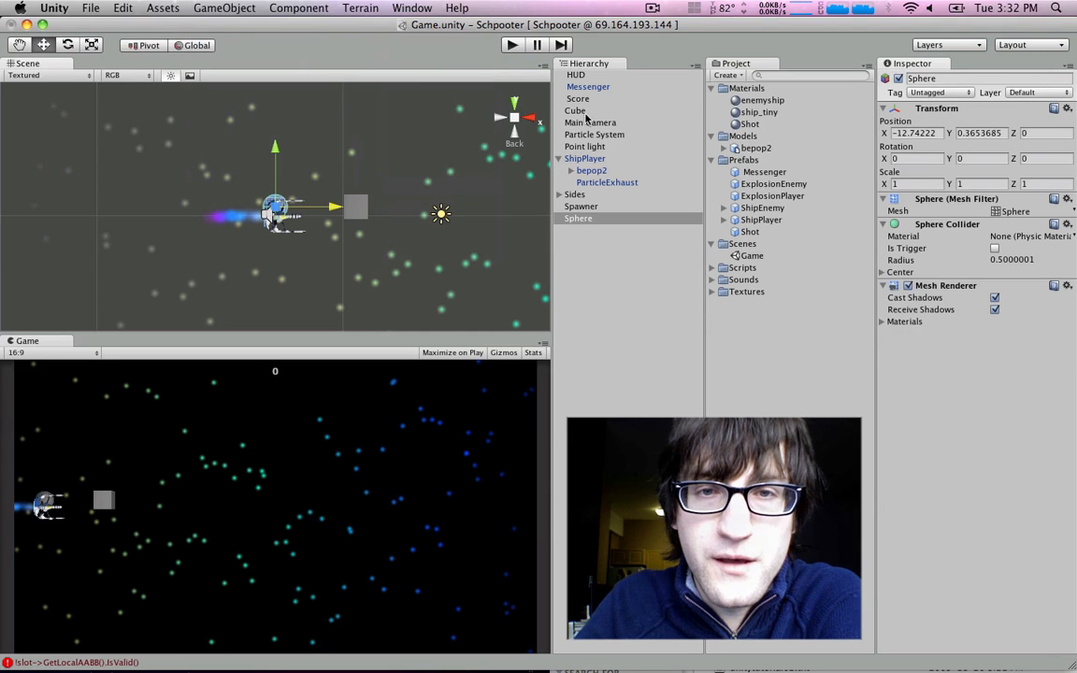
pyautogui.moveTo(343, 206); pyautogui.dragTo(495, 207)
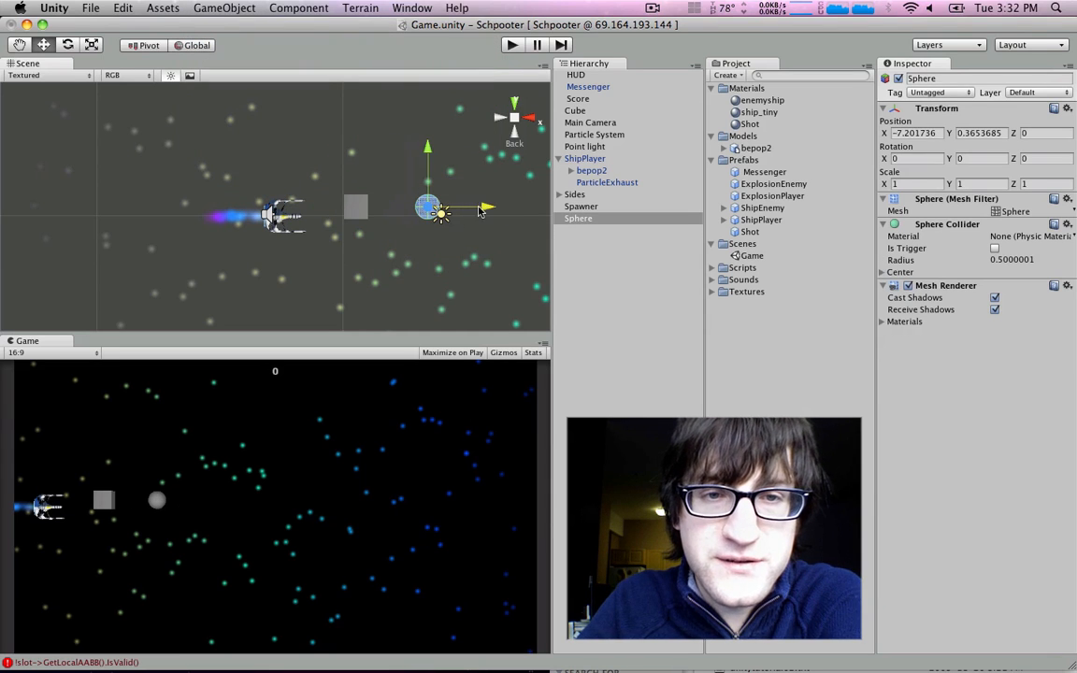
# Parent the Sphere to the Cube in the hierarchy.
pyautogui.click(581, 207)
pyautogui.click(584, 217)
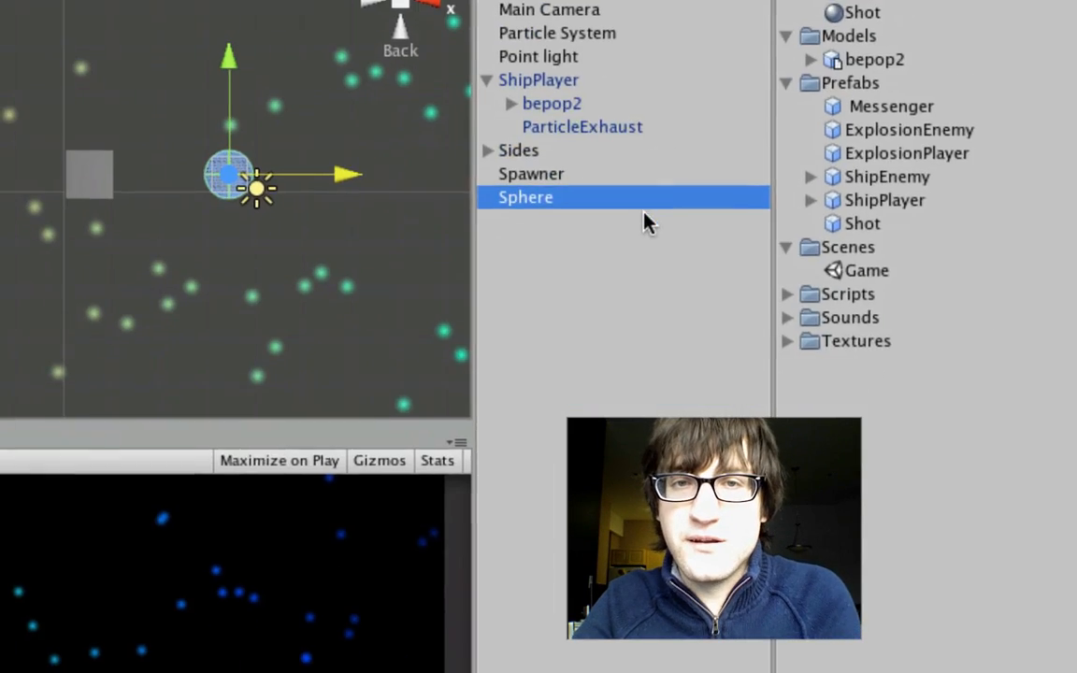
pyautogui.moveTo(591, 381); pyautogui.dragTo(578, 227)
pyautogui.moveTo(625, 147)
pyautogui.mouseDown()
pyautogui.moveTo(575, 133)
pyautogui.moveTo(610, 141)
pyautogui.mouseUp()
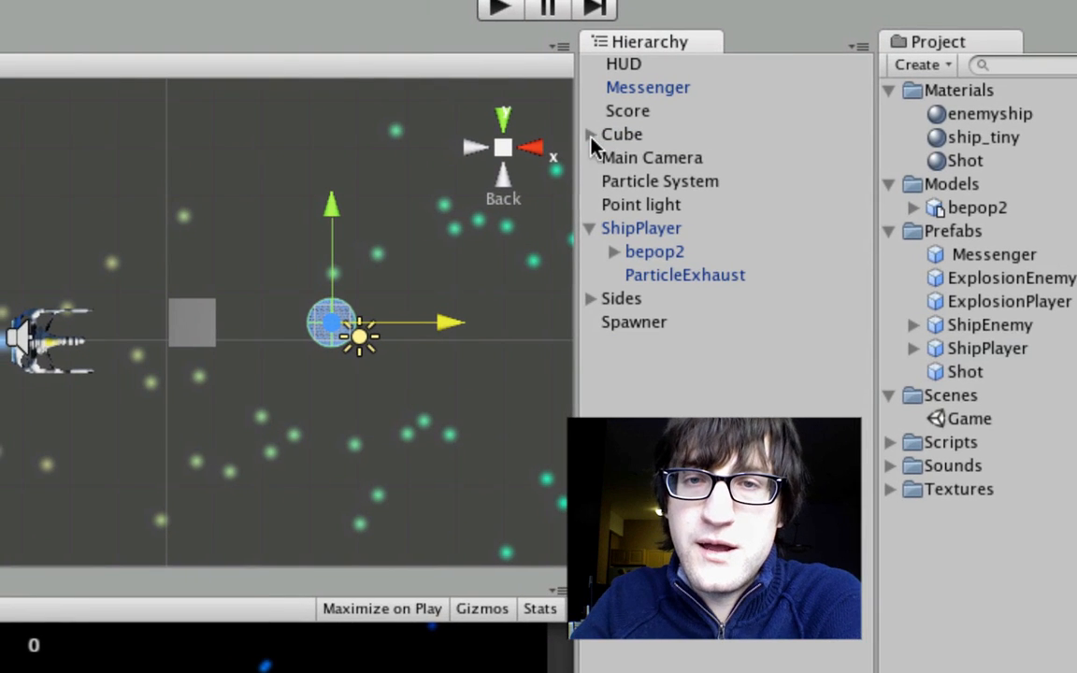
# Expand the Cube and compare the transforms of the parent Cube and its child Sphere.
pyautogui.click(591, 135)
pyautogui.click(617, 135)
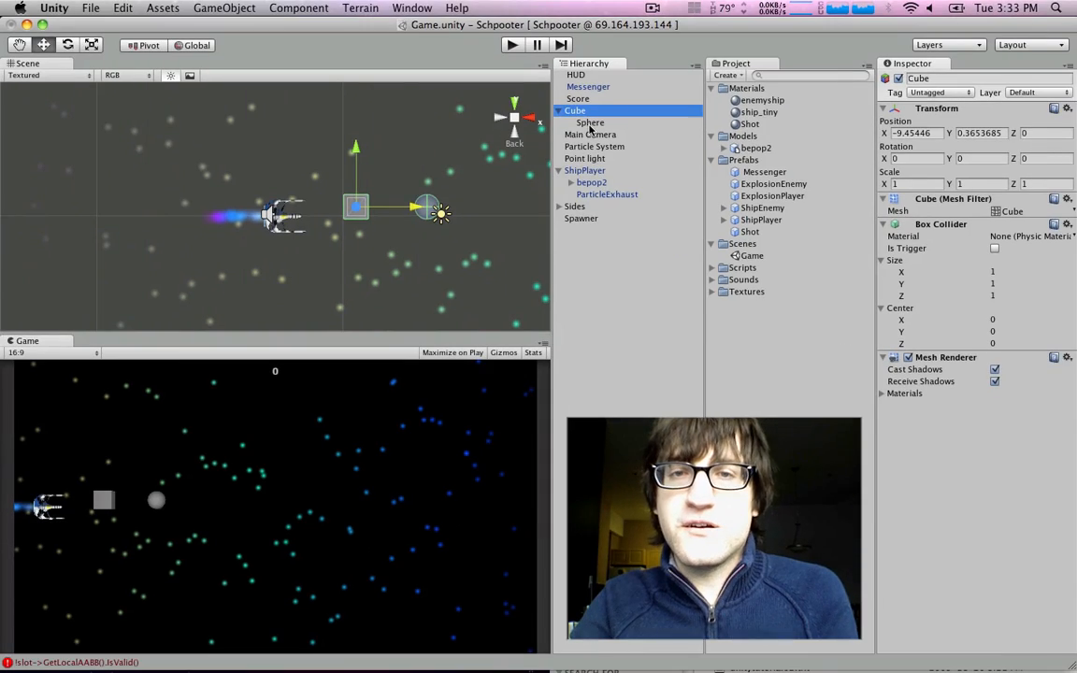
pyautogui.click(612, 147)
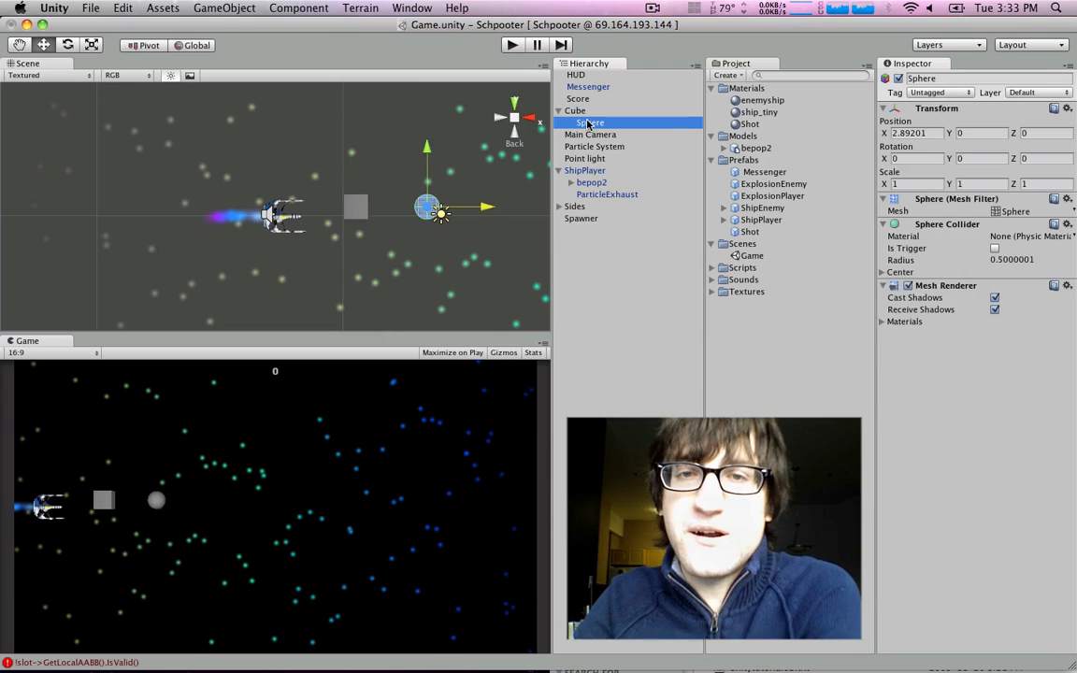
pyautogui.click(606, 126)
pyautogui.click(589, 121)
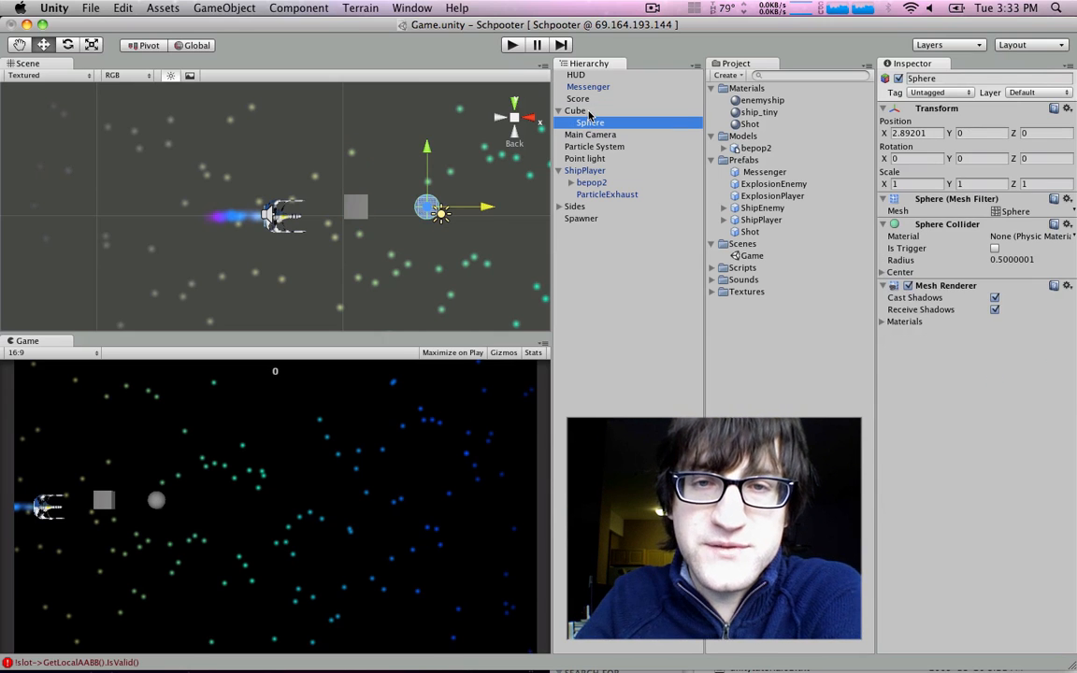
pyautogui.click(589, 111)
pyautogui.click(594, 122)
pyautogui.click(599, 111)
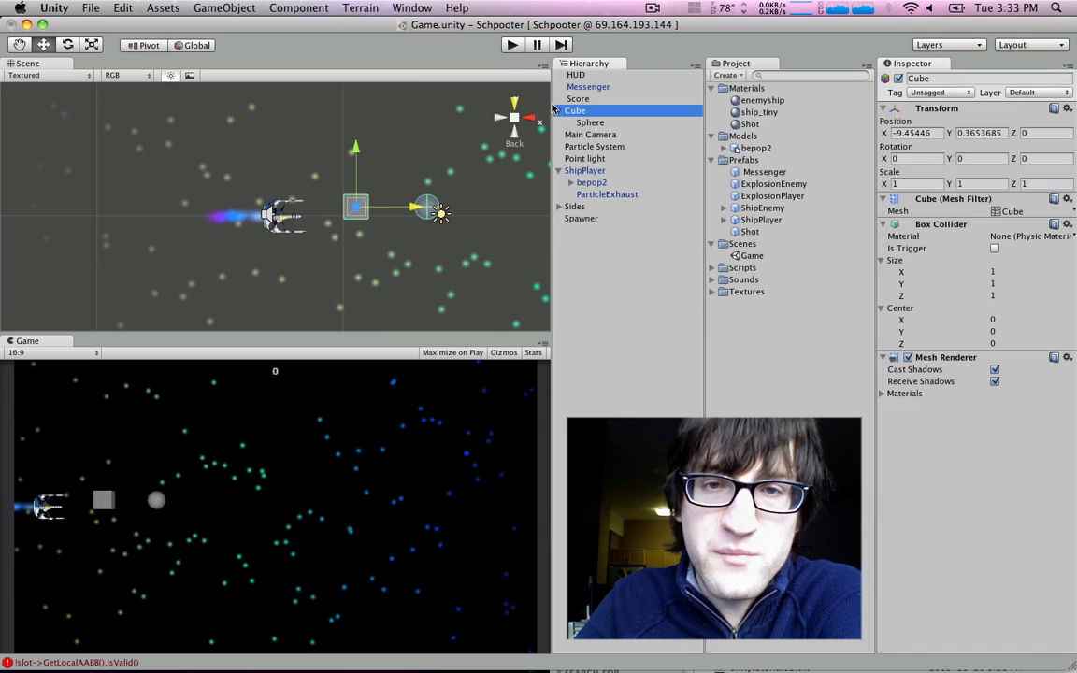
# Reposition the child Sphere to about X -2.5, Y -3.35 relative to its parent, and the parent Cube to about X -7.45, Y 1.67.
pyautogui.moveTo(362, 204); pyautogui.dragTo(354, 177)
pyautogui.click(591, 124)
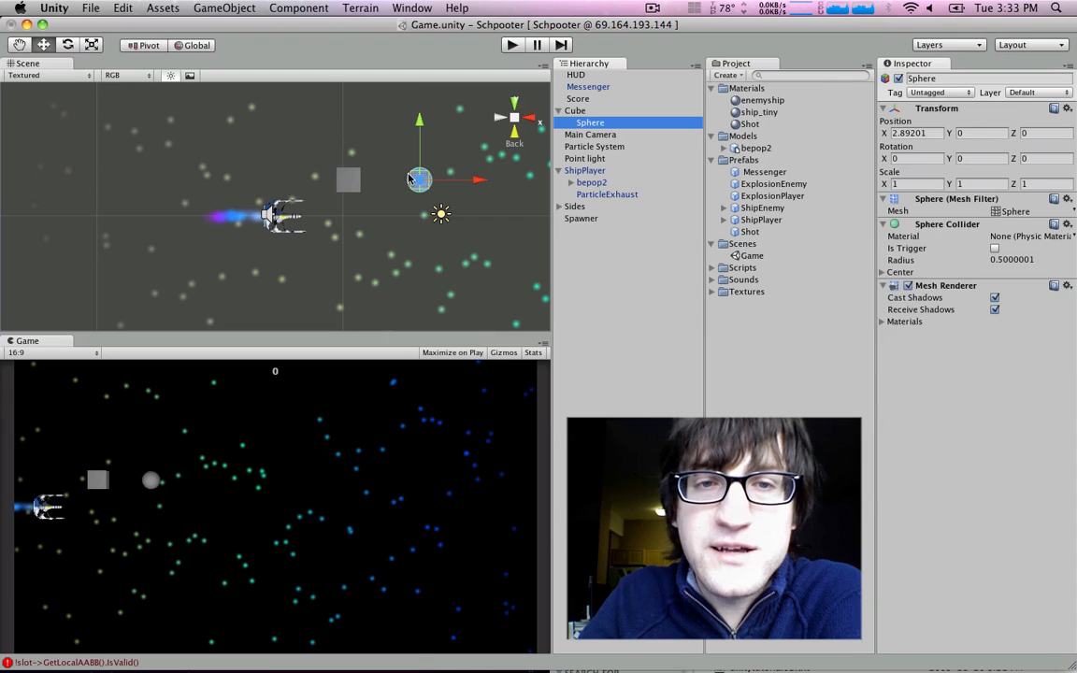
pyautogui.moveTo(421, 156); pyautogui.dragTo(303, 247)
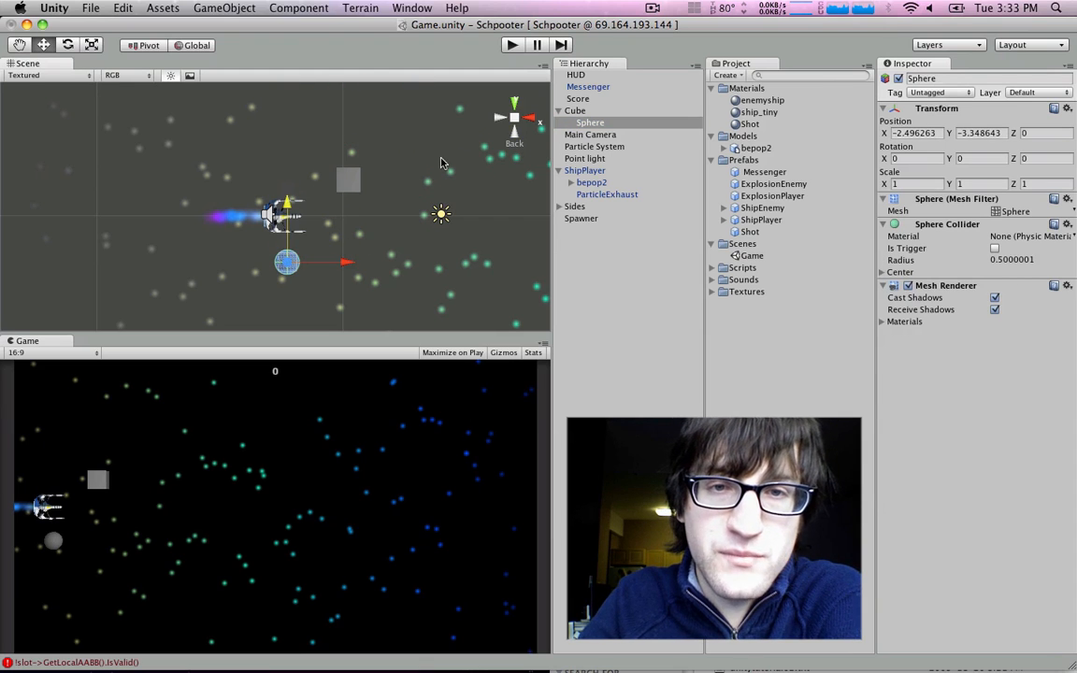
pyautogui.click(587, 112)
pyautogui.moveTo(350, 175); pyautogui.dragTo(401, 185)
# Delete the parent Cube together with its child Sphere.
pyautogui.click(575, 110)
pyautogui.click(590, 122)
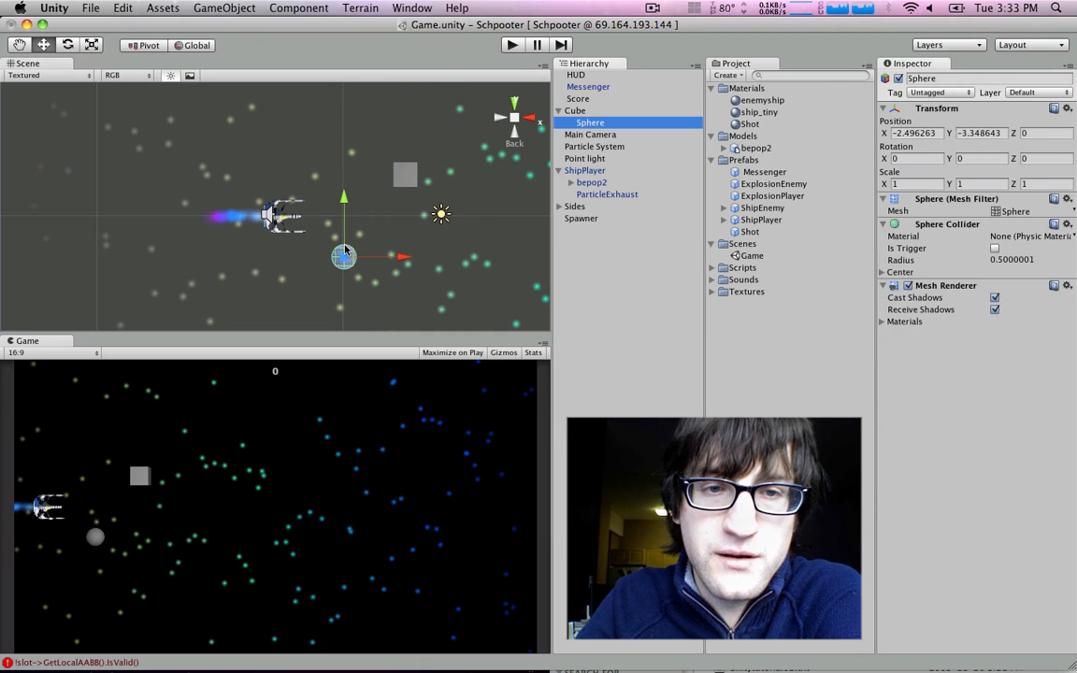
pyautogui.click(575, 110)
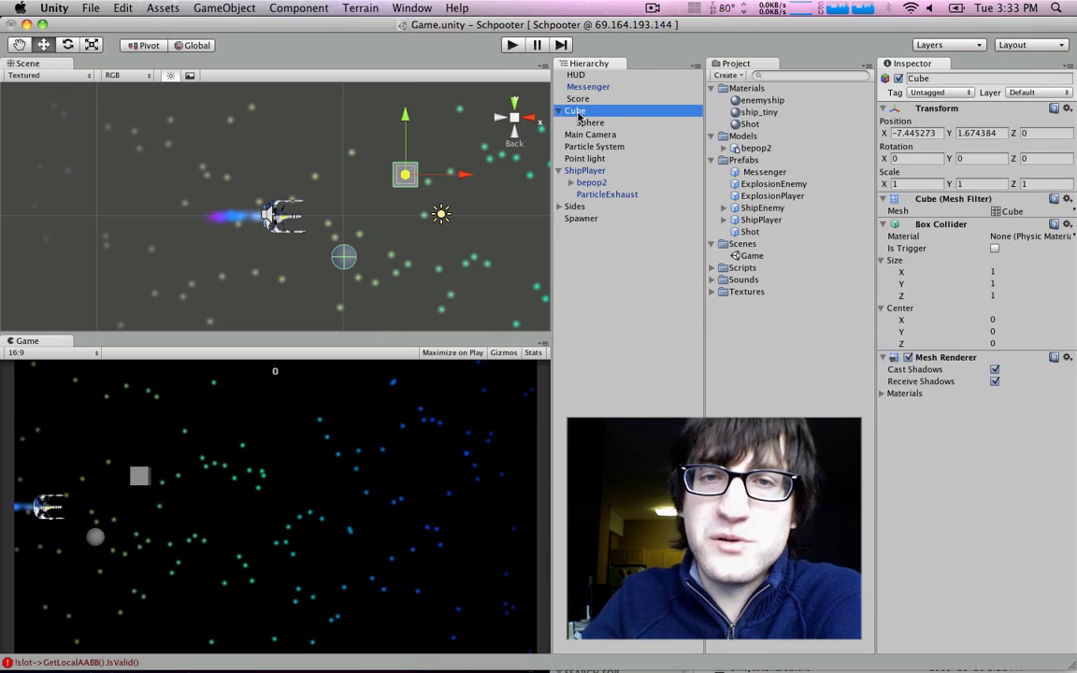
pyautogui.press('super+BackSpace')
# Frame ShipPlayer in the Scene view and examine its collider, Rigidbody, Ship script and Audio Source settings.
pyautogui.click(595, 149)
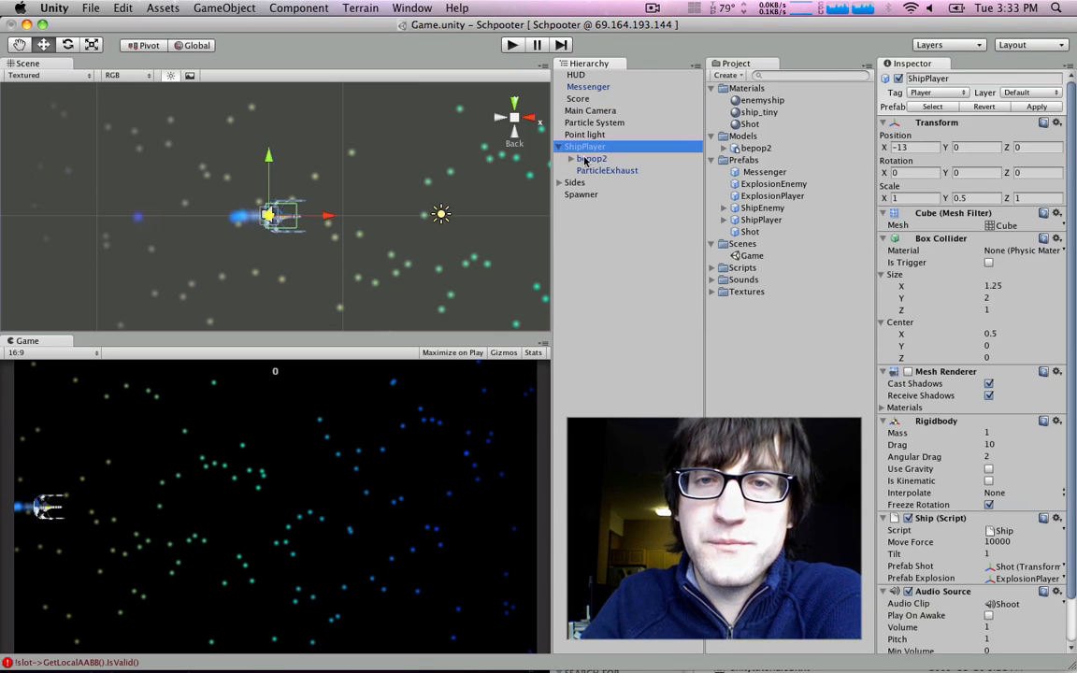
pyautogui.press('f')
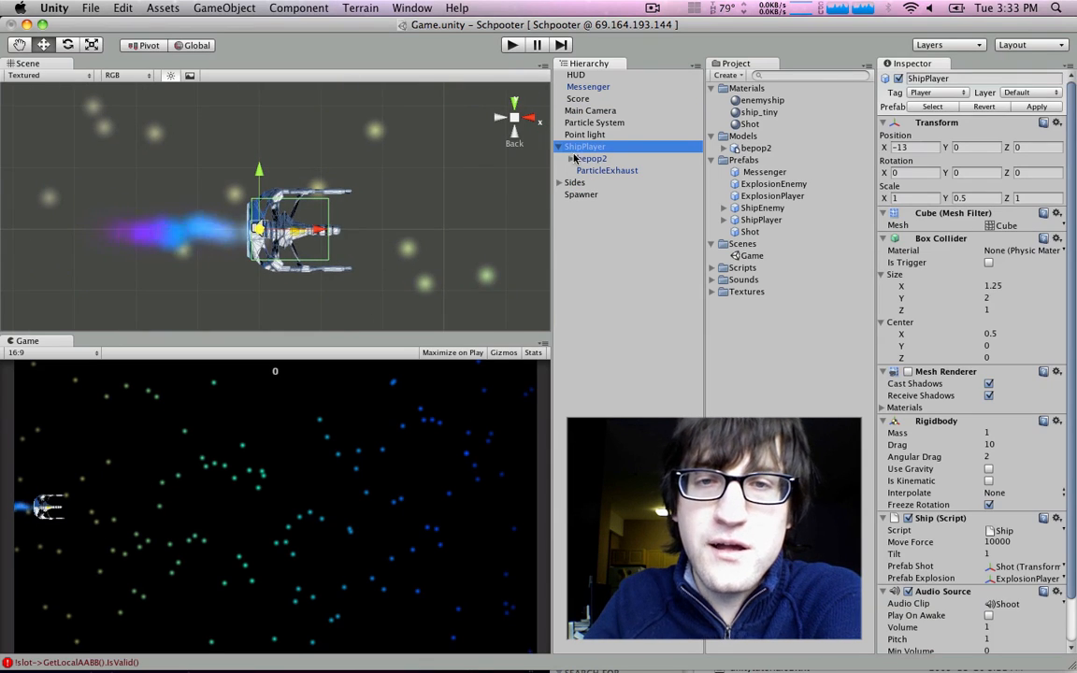
pyautogui.scroll(-3, 963, 280)
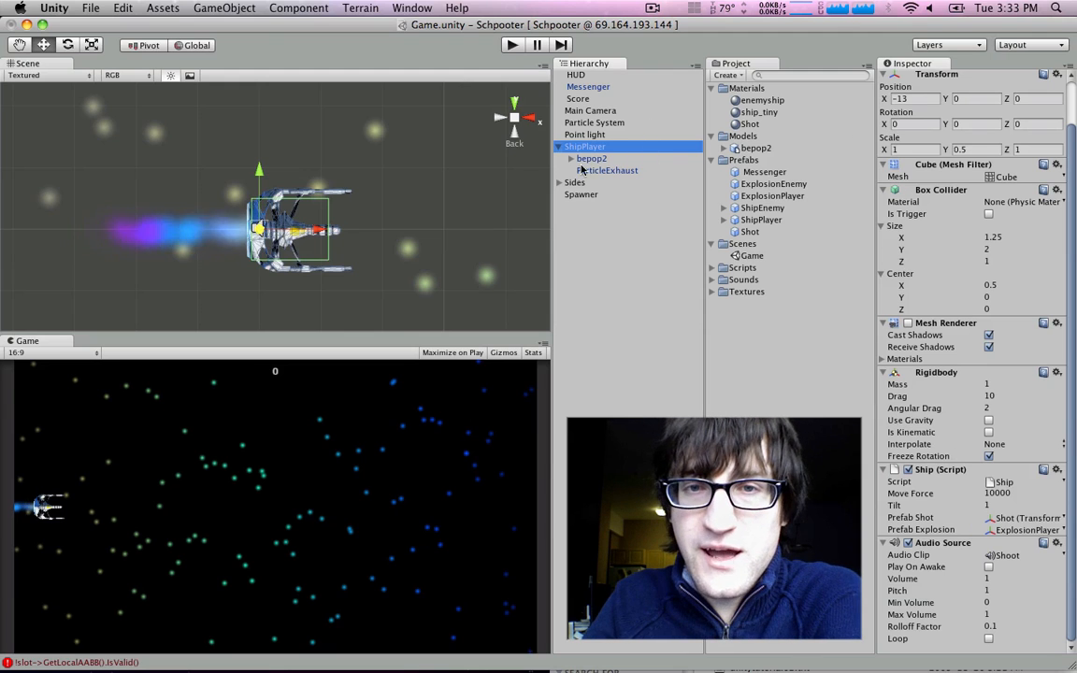
pyautogui.click(591, 159)
pyautogui.click(585, 147)
pyautogui.scroll(-3, 968, 265)
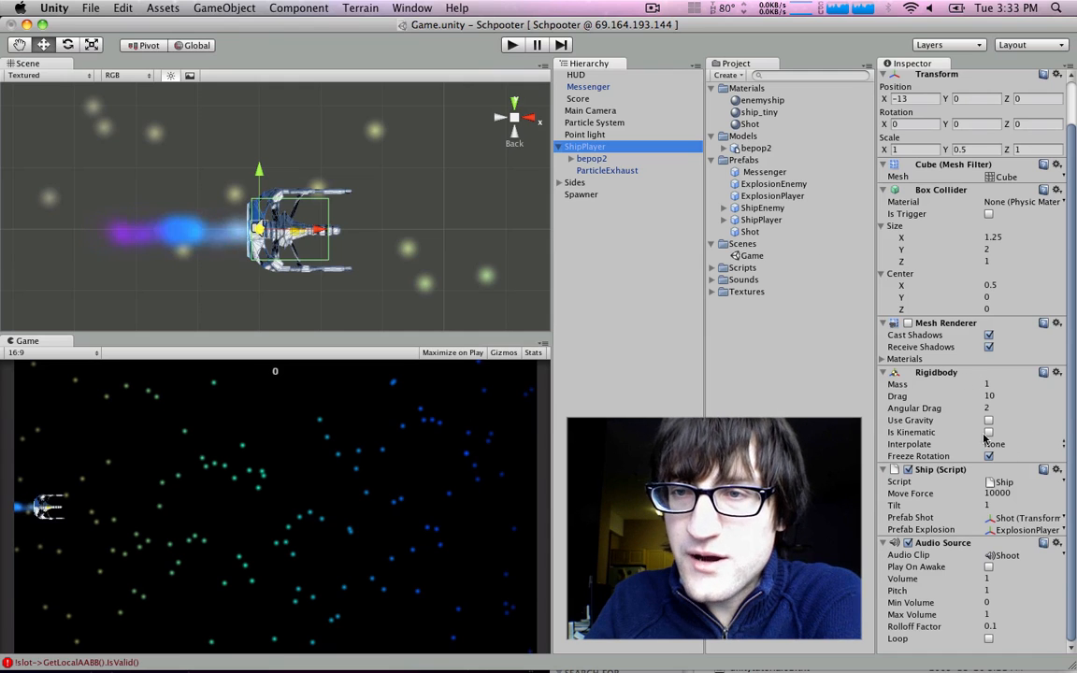
# Examine the bepop2 model up close in the scene, followed by the ParticleExhaust emitter settings.
pyautogui.click(589, 160)
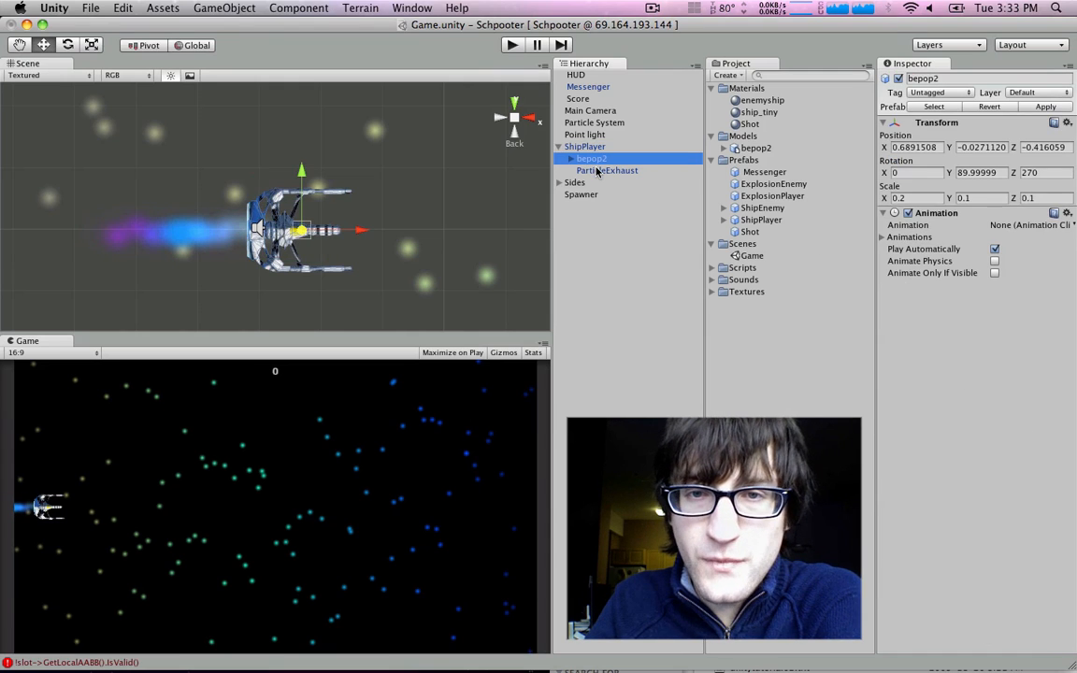
pyautogui.scroll(-3, 346, 214)
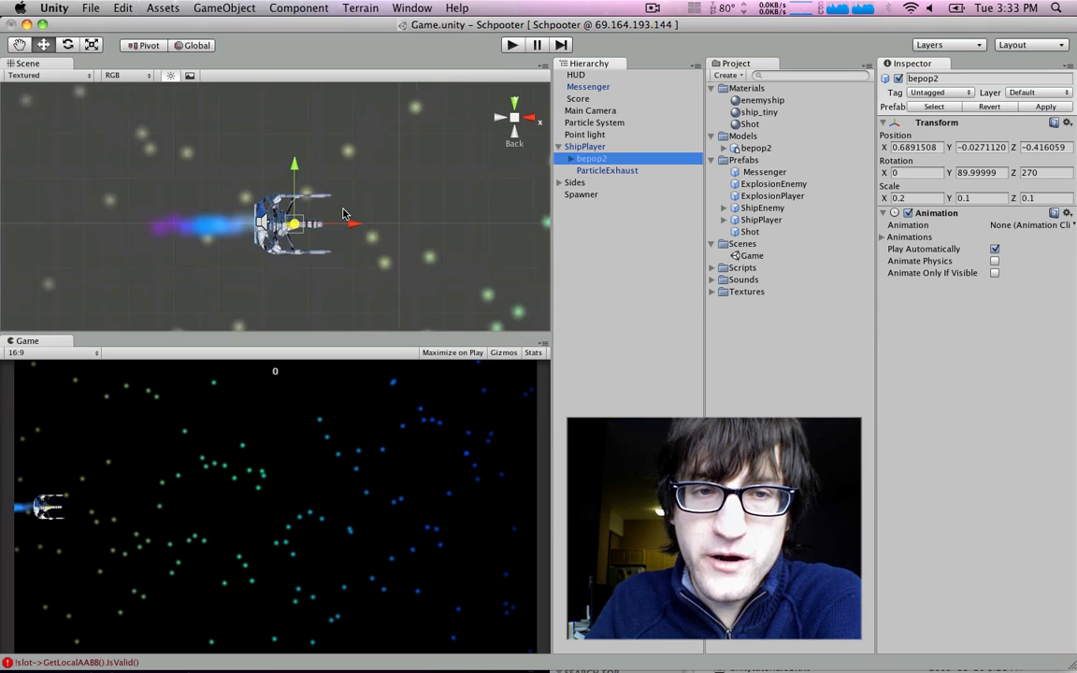
pyautogui.scroll(8, 345, 214)
pyautogui.scroll(-2, 345, 214)
pyautogui.click(621, 170)
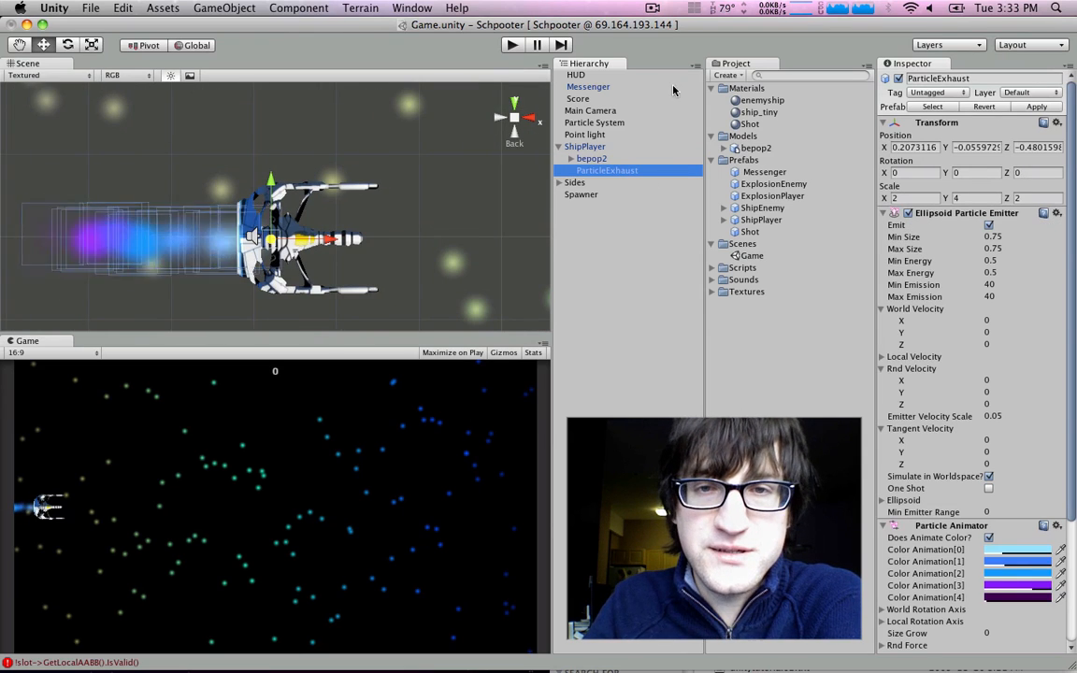
# Compare ShipPlayer with its bepop2 and ParticleExhaust children by selecting each in turn.
pyautogui.click(600, 148)
pyautogui.click(606, 160)
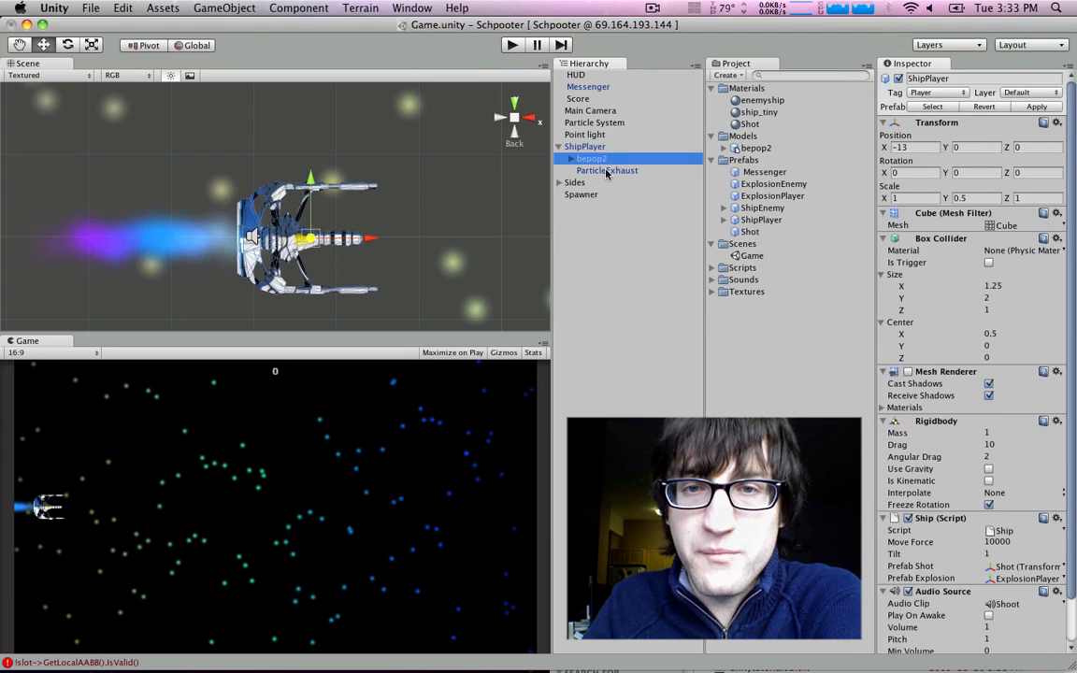
pyautogui.click(606, 171)
pyautogui.click(608, 159)
pyautogui.click(608, 147)
pyautogui.click(607, 160)
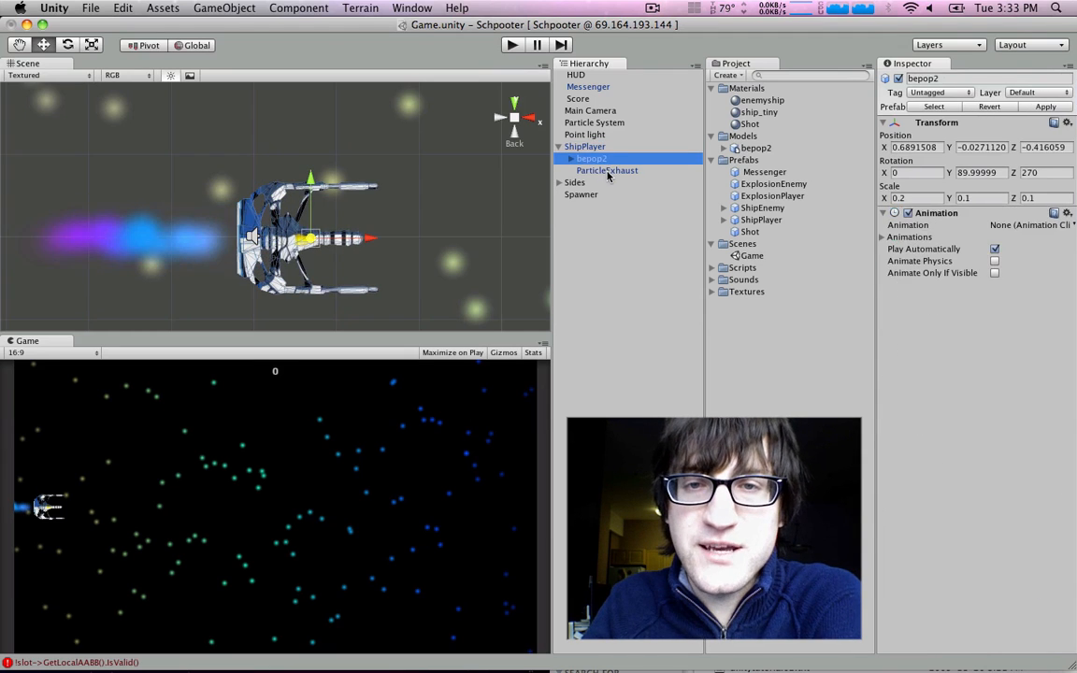
pyautogui.click(608, 172)
# Select the ShipPlayer parent and collapse its child objects in the hierarchy.
pyautogui.click(603, 148)
pyautogui.click(559, 147)
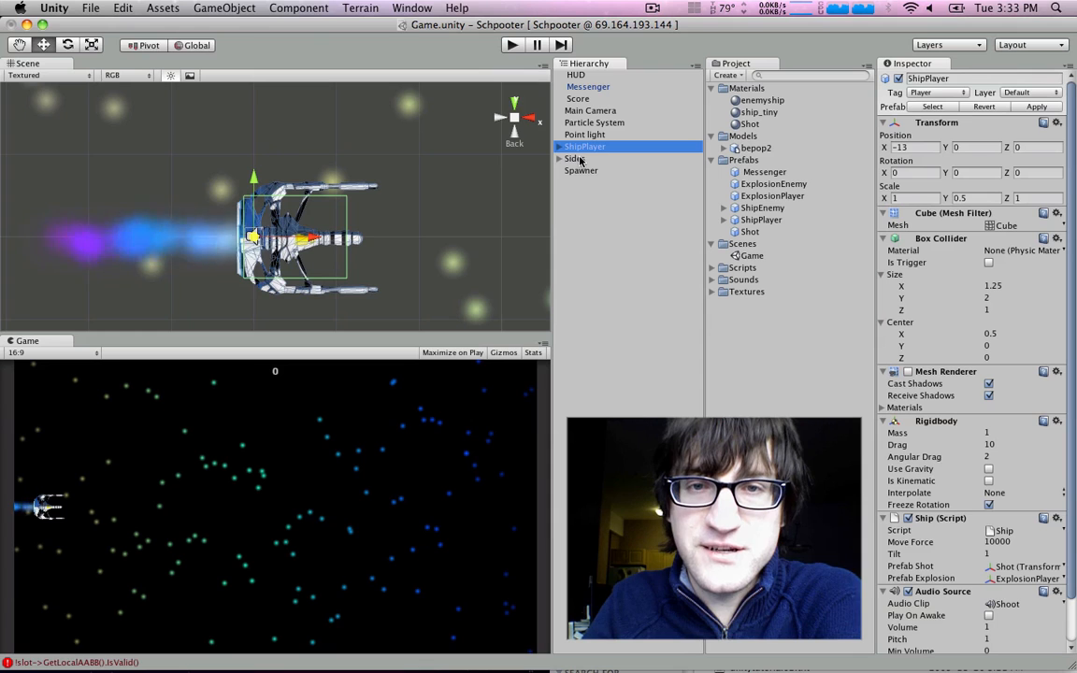
pyautogui.click(559, 147)
pyautogui.click(559, 147)
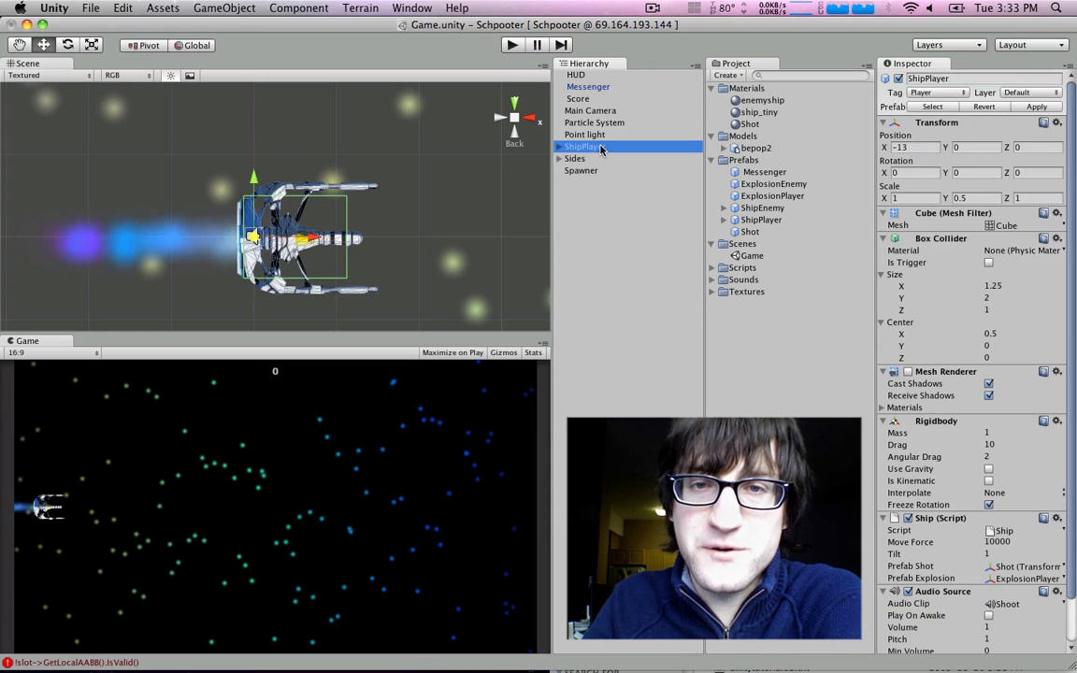
# Frame the Sides object in the Scene view and expand it to show its child cubes.
pyautogui.click(576, 158)
pyautogui.press('f')
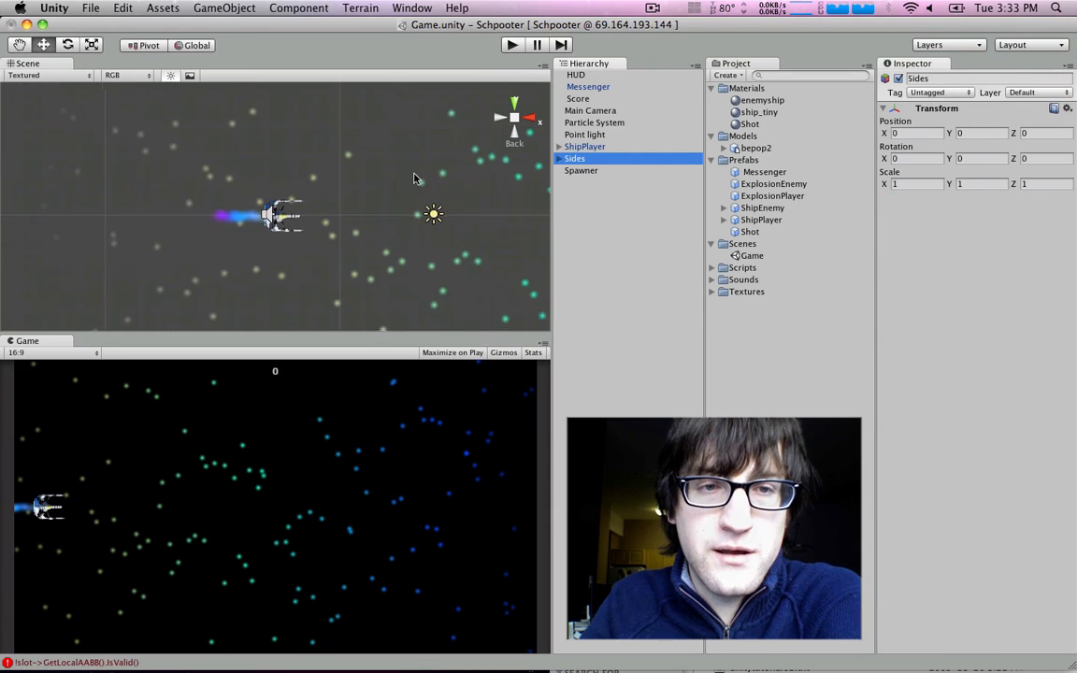
pyautogui.scroll(-10, 415, 180)
pyautogui.scroll(3, 414, 180)
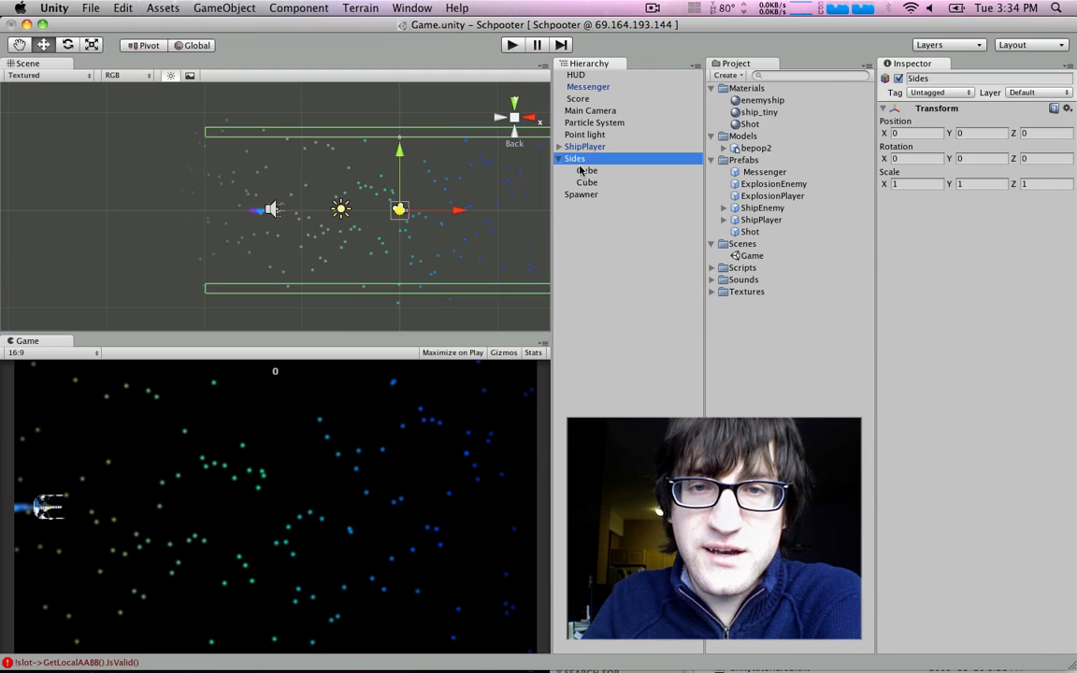
# Inspect the two Cube children of Sides, comparing their positions and colliders along the play area's edges.
pyautogui.click(586, 171)
pyautogui.click(587, 181)
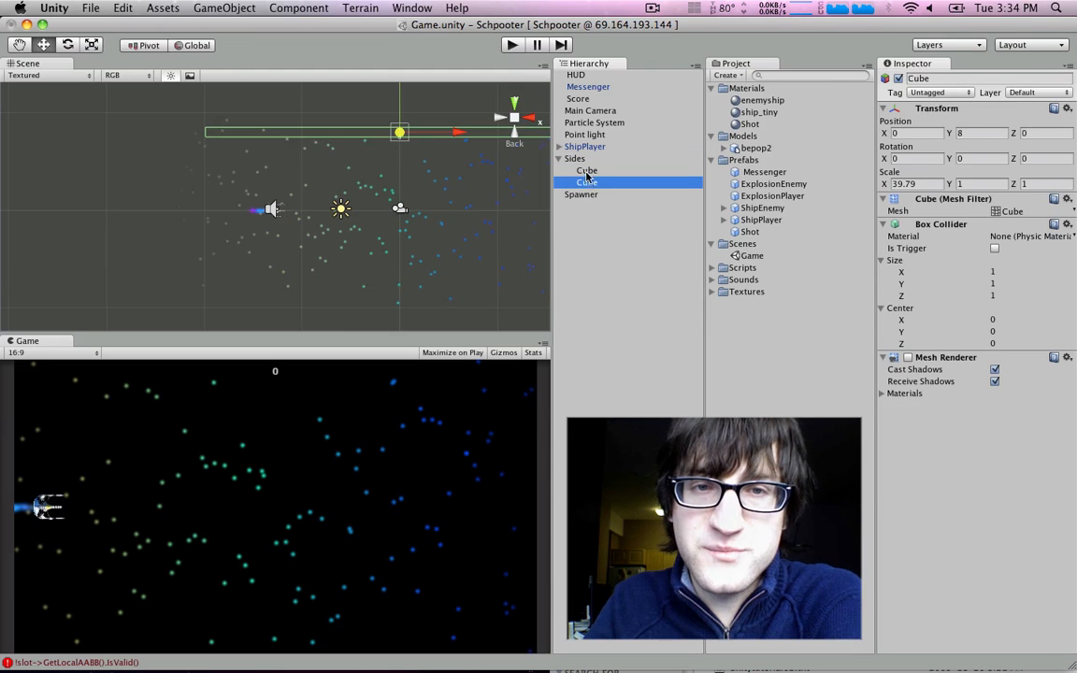
pyautogui.click(586, 174)
pyautogui.click(586, 182)
pyautogui.click(587, 171)
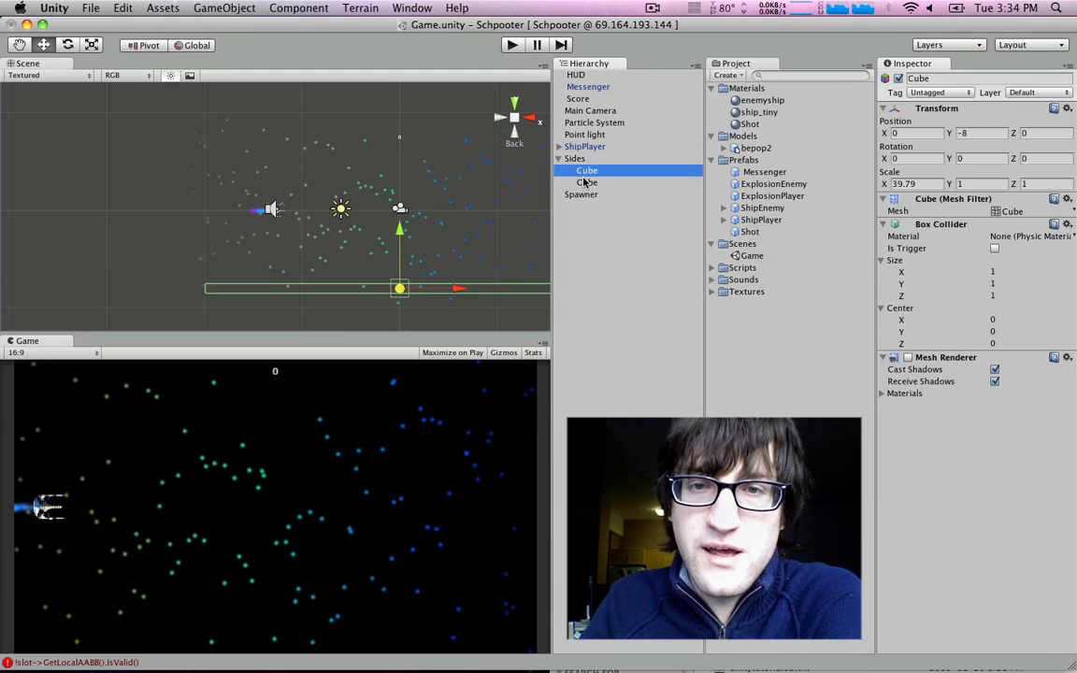
pyautogui.click(585, 181)
pyautogui.click(587, 169)
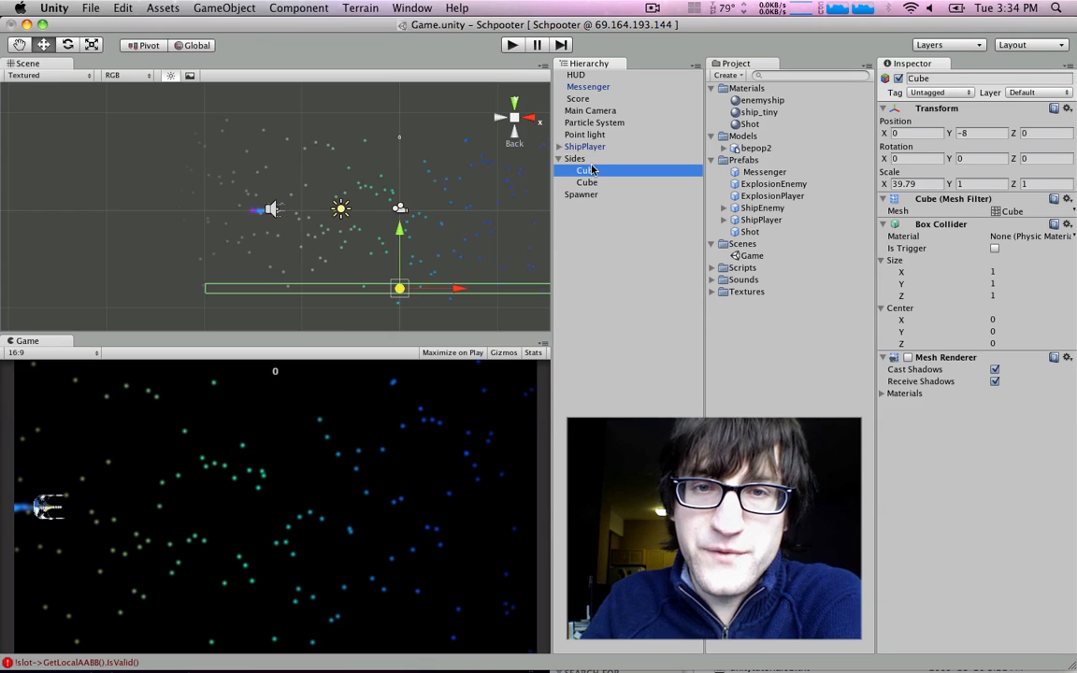
# Examine both Sides boundaries together around the play area and collapse the Sides object.
pyautogui.click(575, 159)
pyautogui.scroll(3, 288, 187)
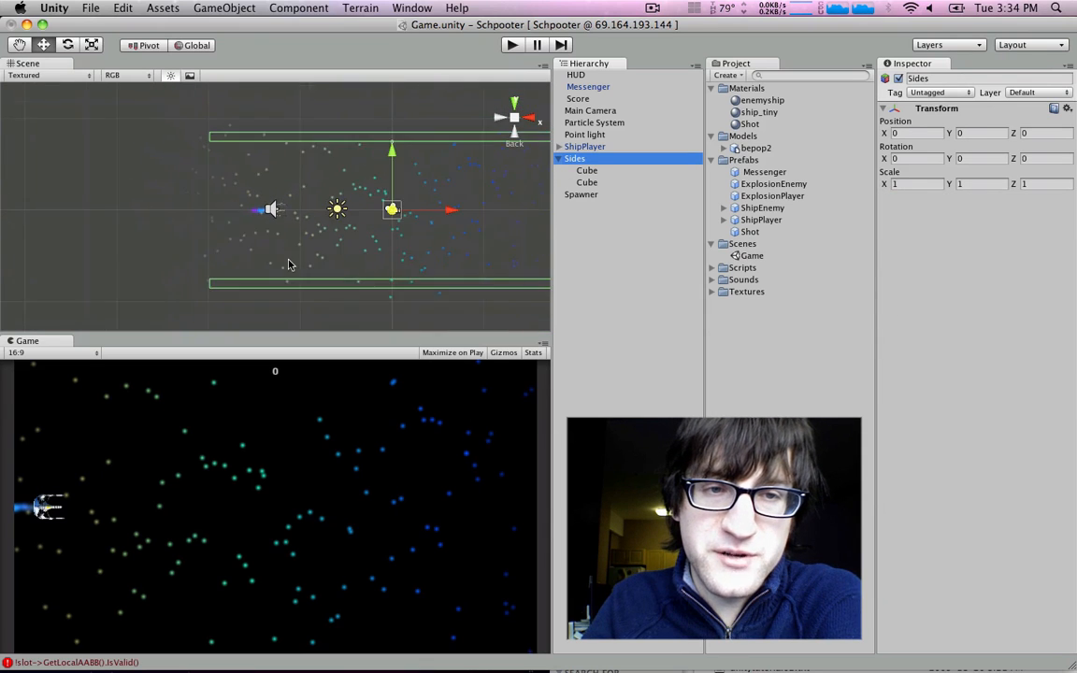
pyautogui.click(589, 170)
pyautogui.click(564, 160)
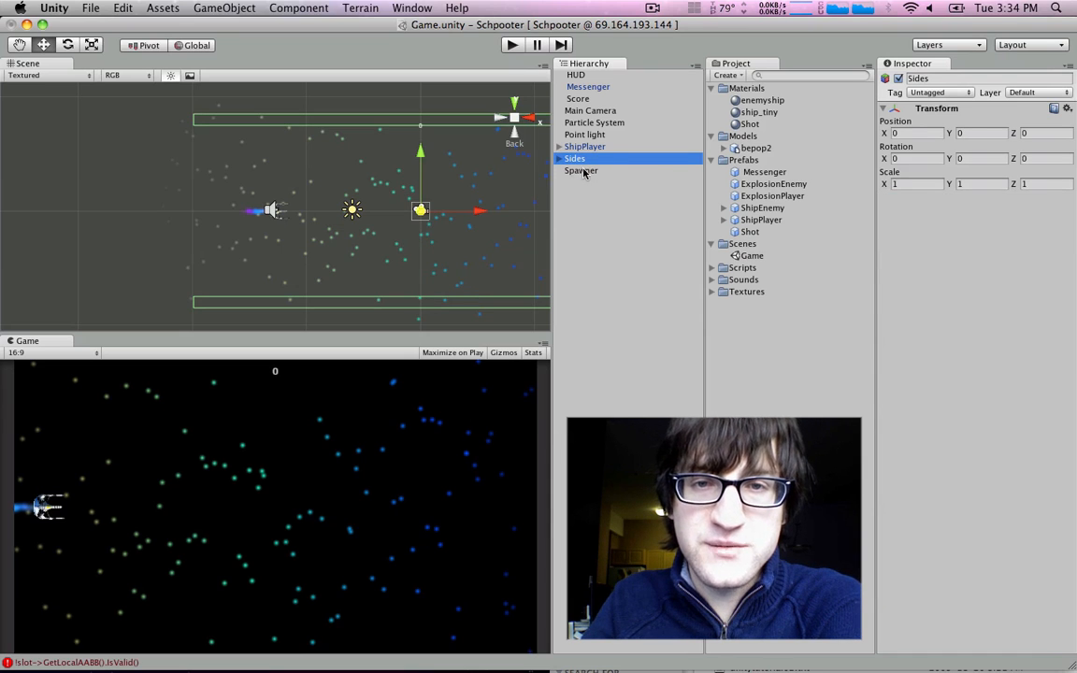
# Frame the Spawner object, examine its script settings, and compare its location with the Sides boundaries.
pyautogui.click(581, 171)
pyautogui.press('f')
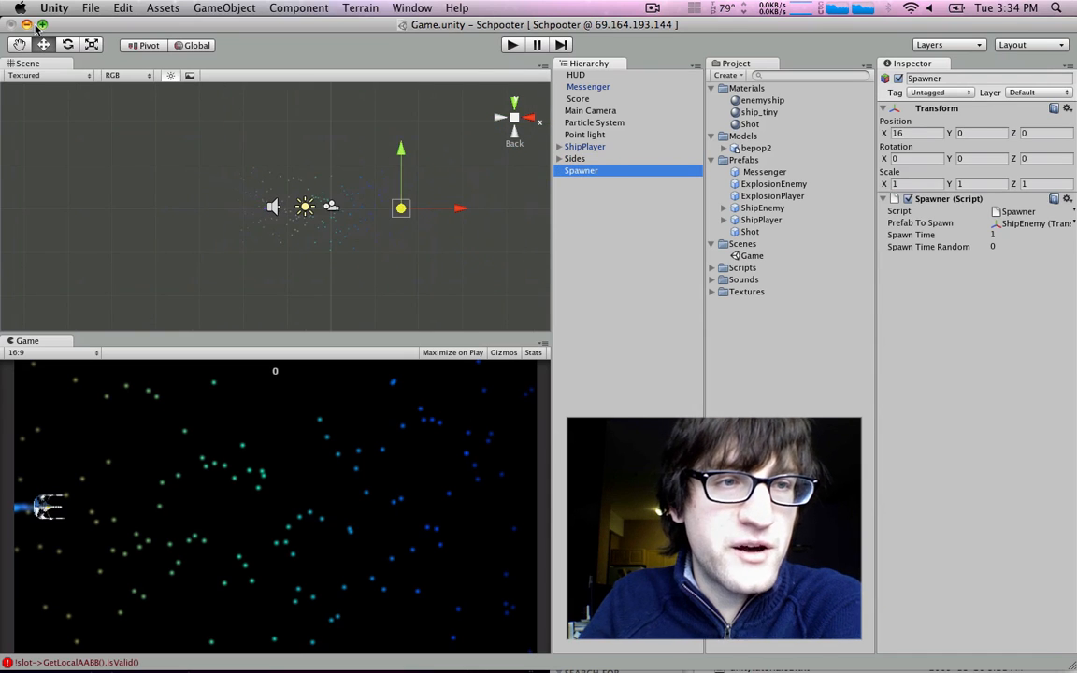
pyautogui.click(578, 159)
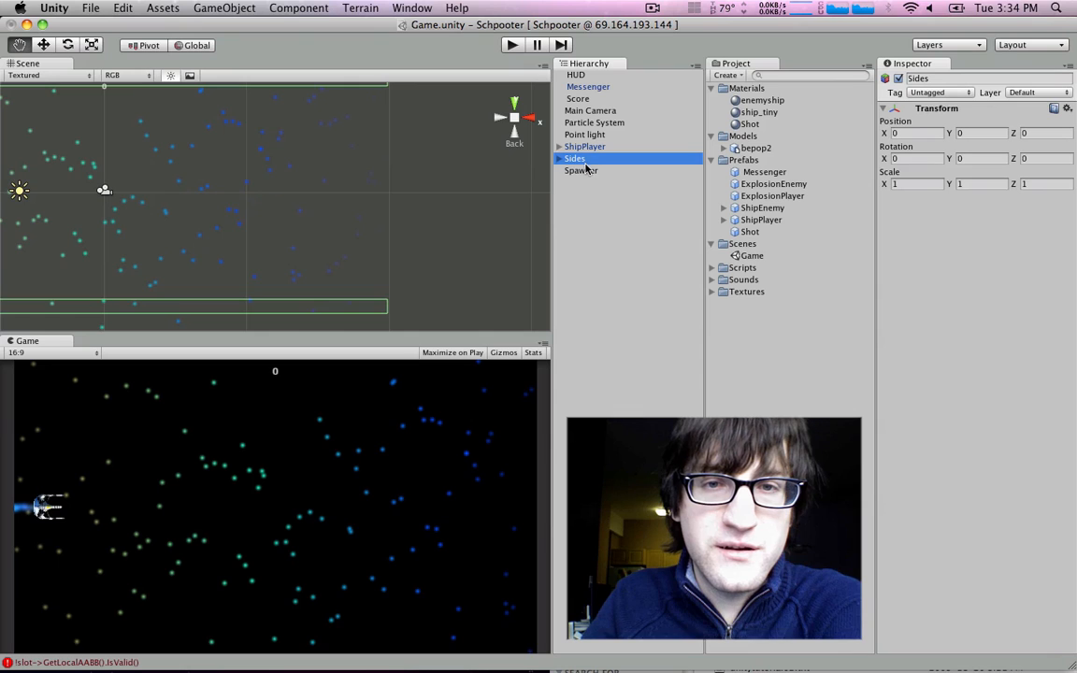
# Select the Spawner object with the Move tool active and examine the Prefab To Spawn reference in its script.
pyautogui.click(587, 170)
pyautogui.click(43, 45)
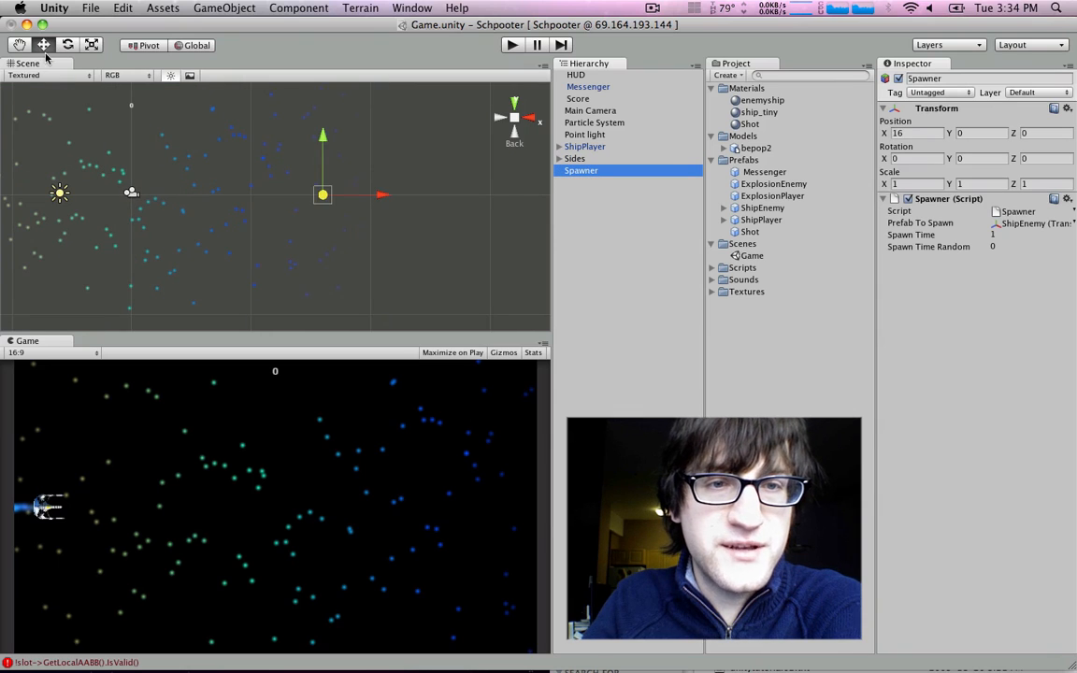
pyautogui.scroll(2, 334, 188)
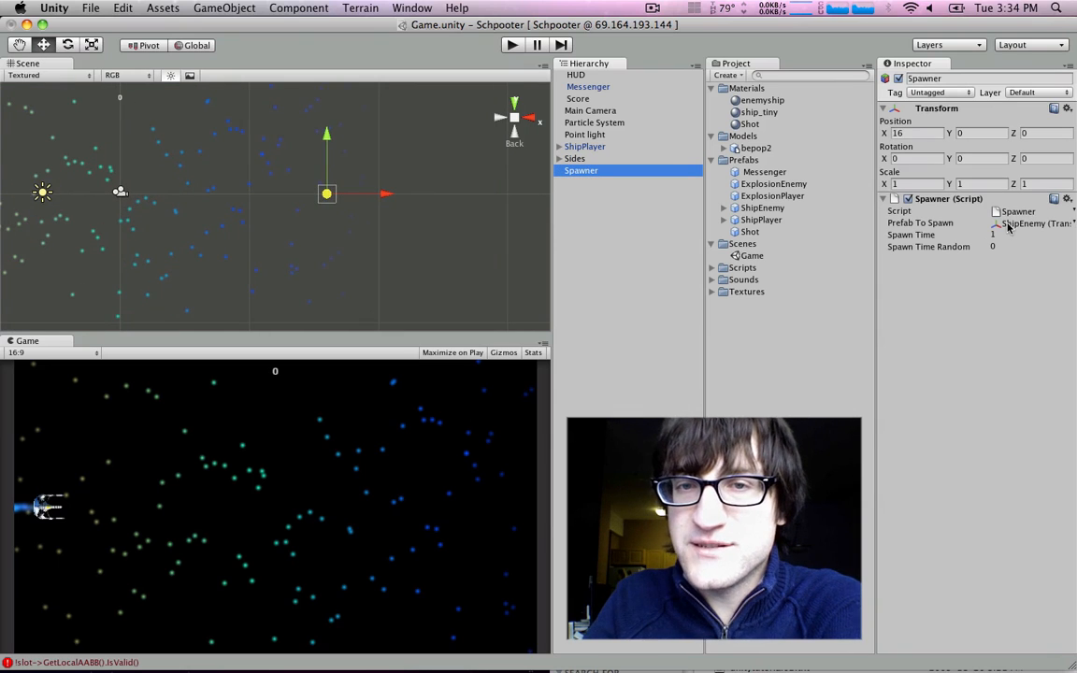
pyautogui.click(1023, 225)
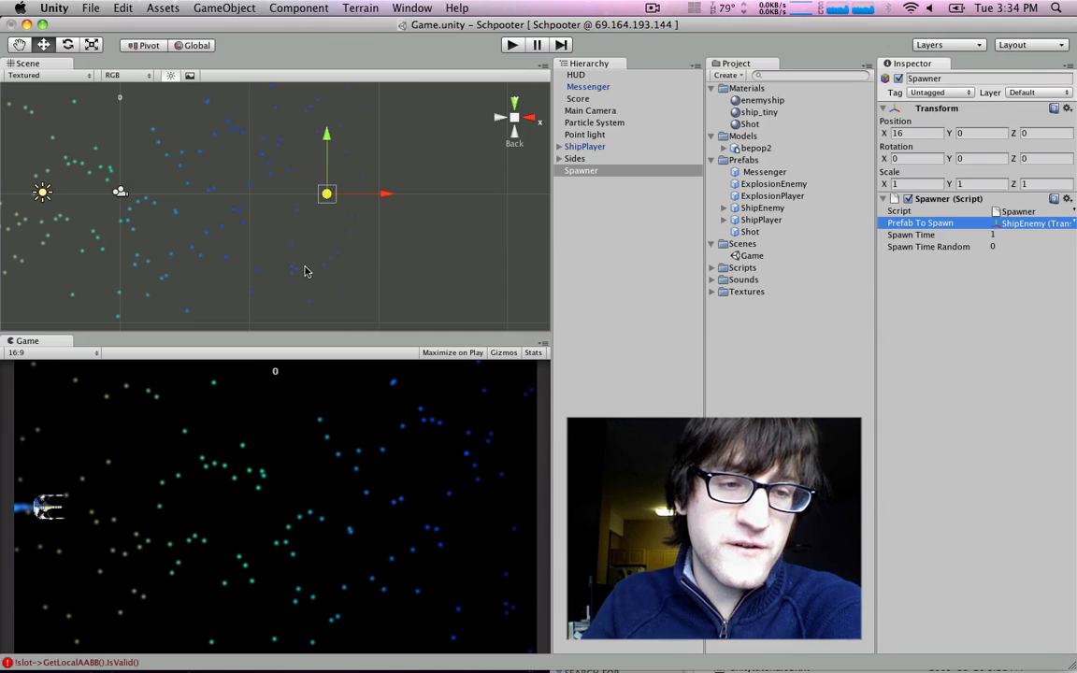
# Examine the player ship's area of the scene, then inspect the Particle System and Main Camera objects.
pyautogui.scroll(-3, 185, 143)
pyautogui.click(20, 46)
pyautogui.moveTo(147, 135); pyautogui.dragTo(324, 178)
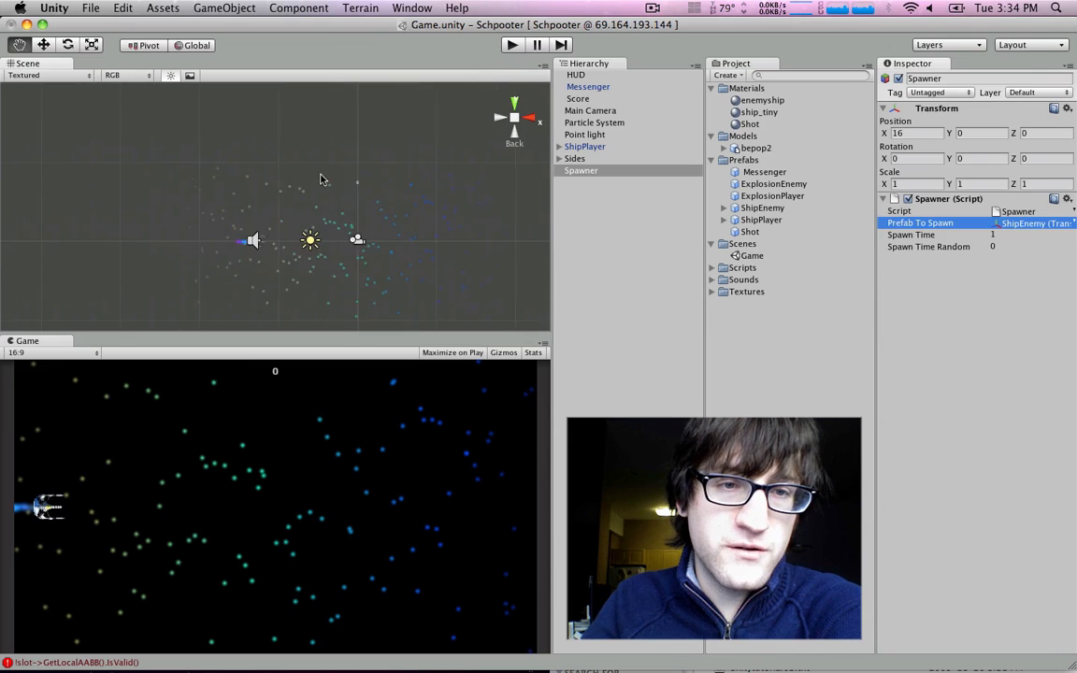
pyautogui.scroll(4, 324, 180)
pyautogui.moveTo(319, 244); pyautogui.dragTo(282, 197)
pyautogui.scroll(2, 282, 197)
pyautogui.click(43, 49)
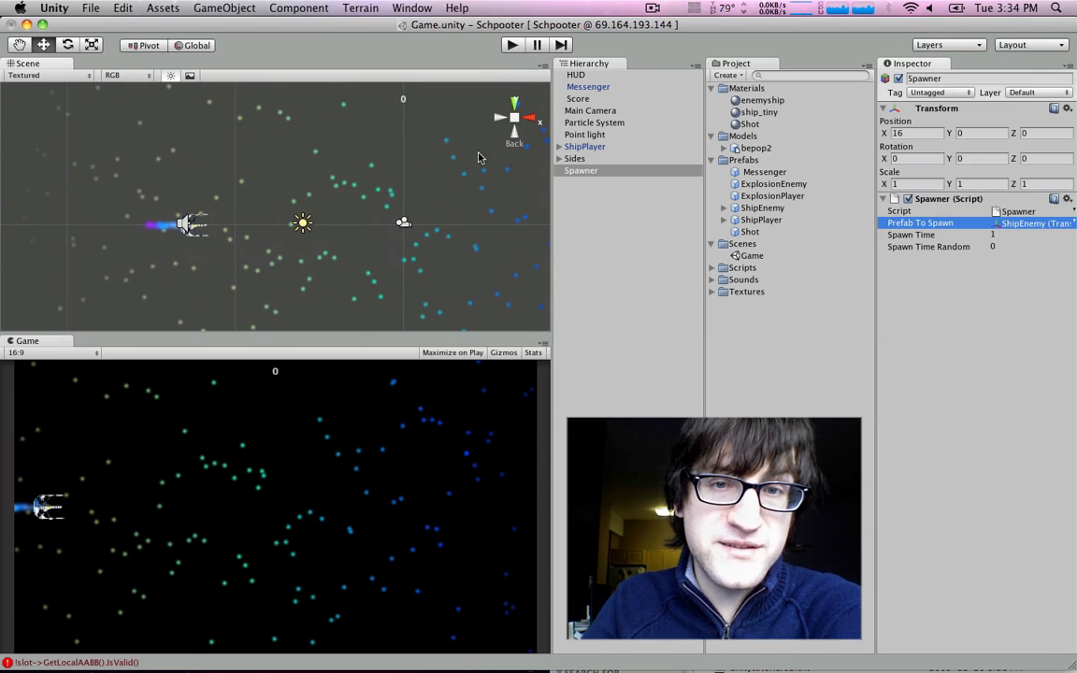
pyautogui.click(596, 122)
pyautogui.click(598, 111)
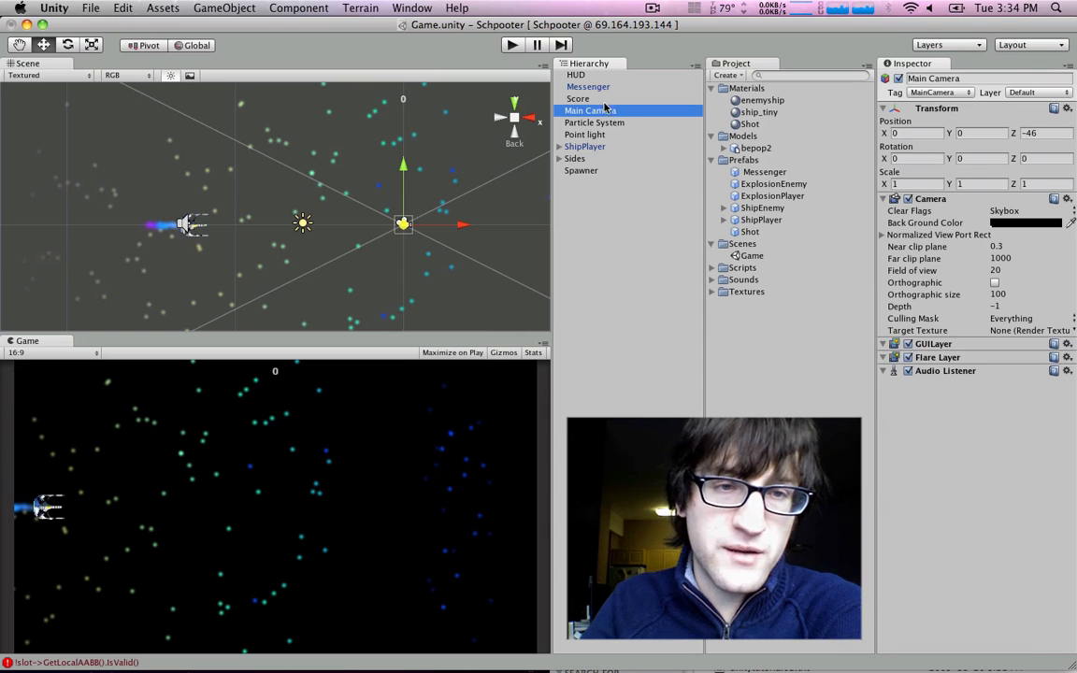
# Inspect the Score object's Text Mesh and script settings and its placement relative to the ship and camera.
pyautogui.click(606, 99)
pyautogui.scroll(-5, 517, 257)
pyautogui.scroll(5, 516, 234)
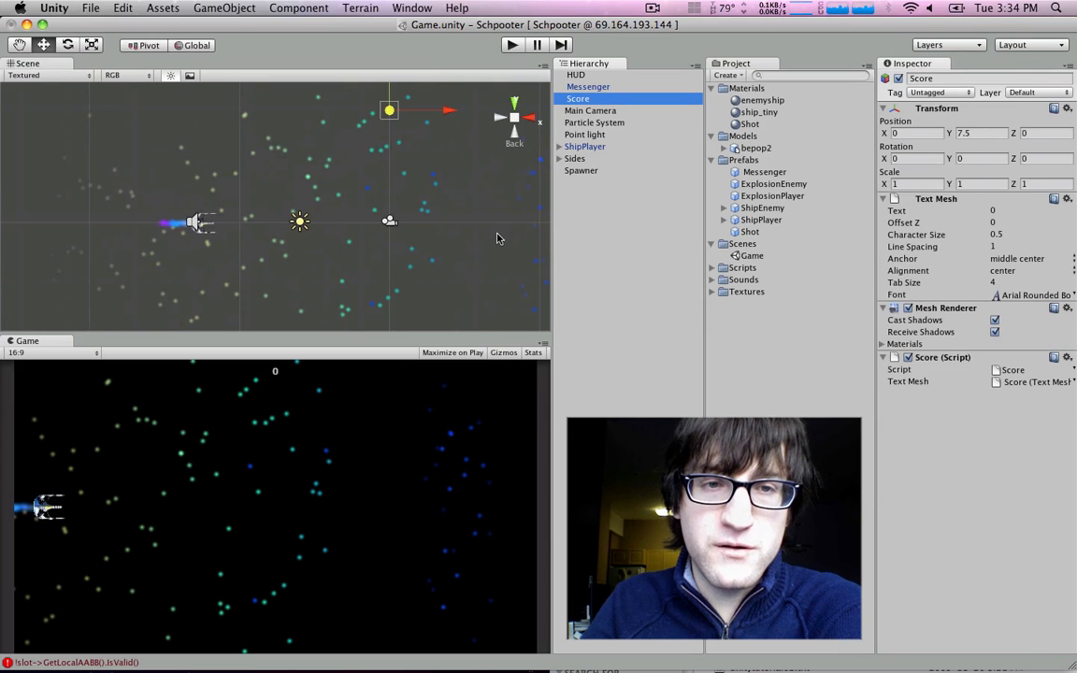
pyautogui.click(19, 41)
pyautogui.moveTo(281, 159); pyautogui.dragTo(277, 131)
pyautogui.scroll(-5, 277, 131)
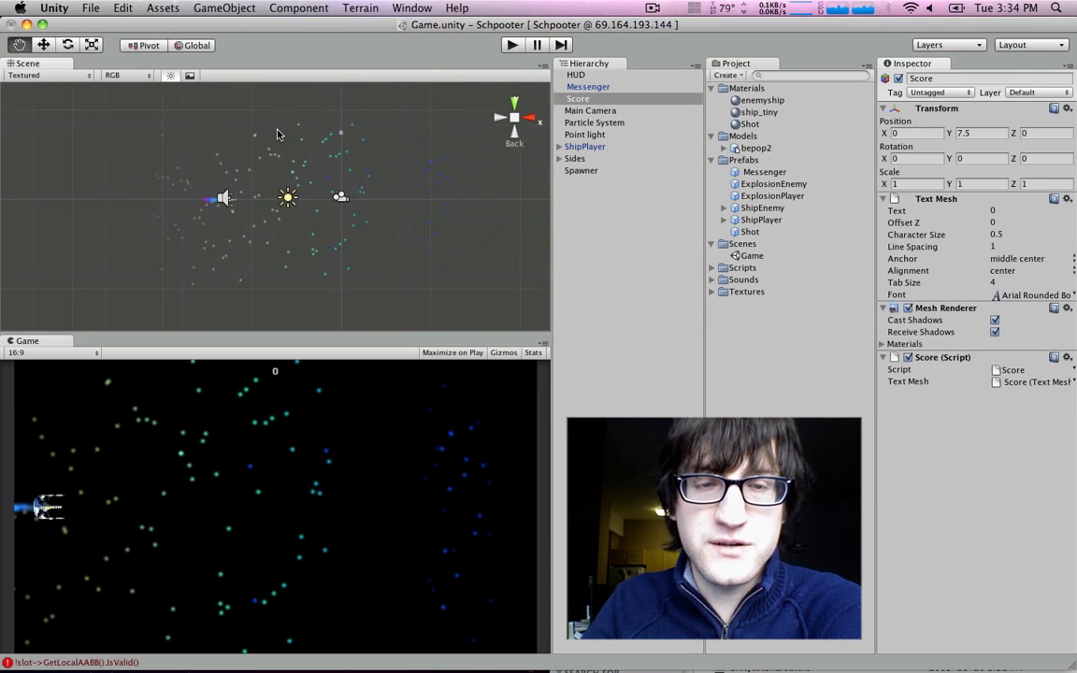